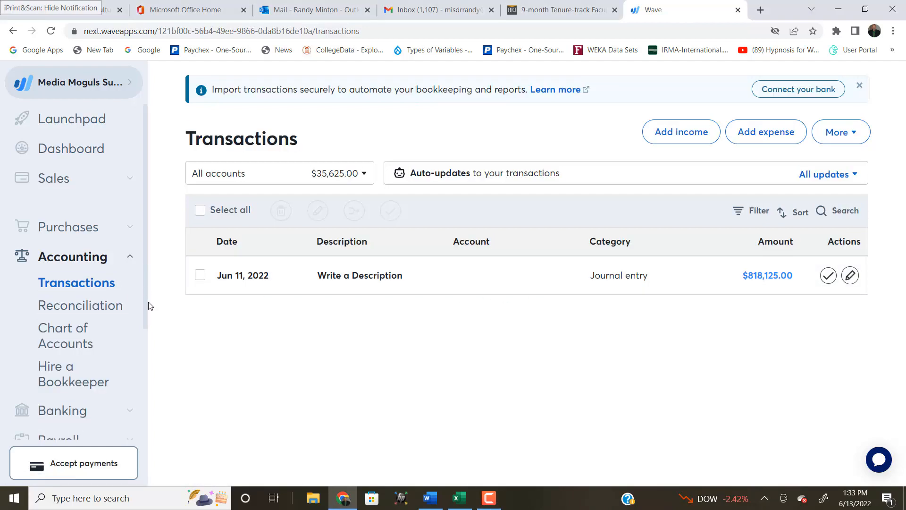
# Open the Trial Balance report and review the account balances and the debit and credit totals for all accounts.
pyautogui.moveTo(144, 301); pyautogui.dragTo(147, 410)
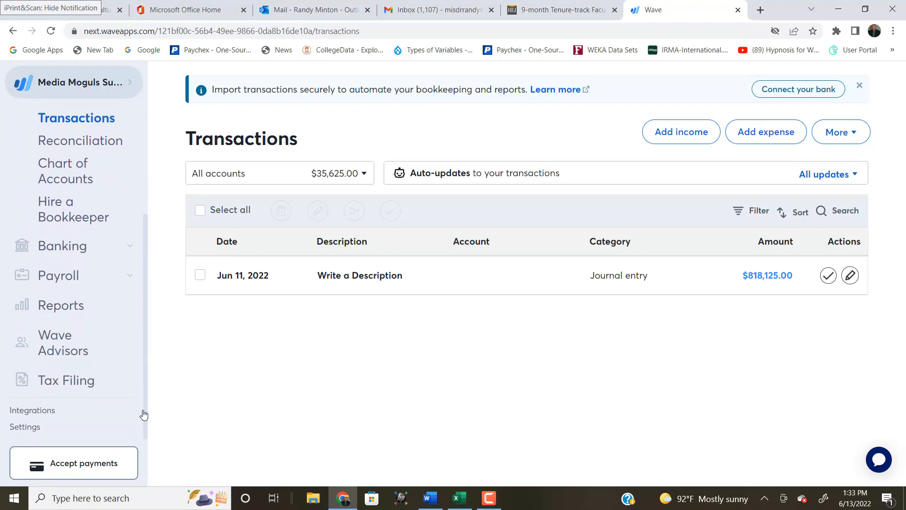
pyautogui.click(66, 309)
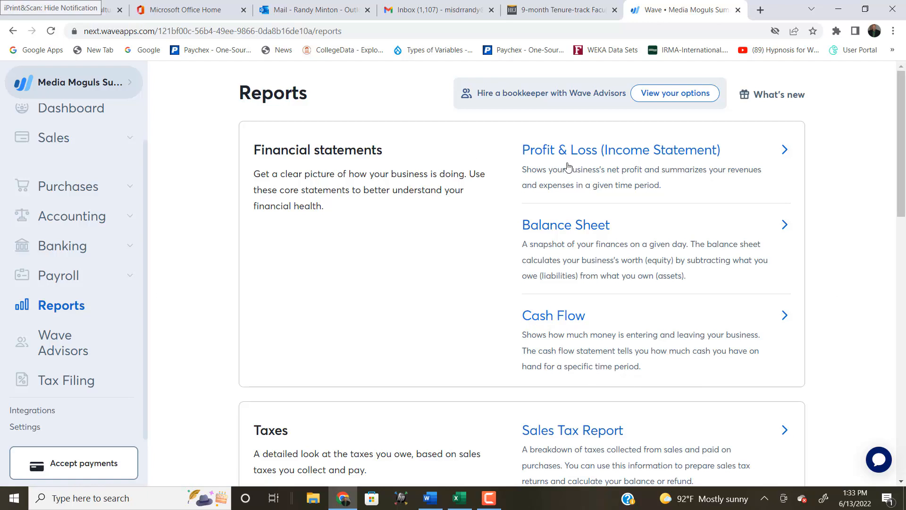
pyautogui.scroll(-1, 461, 269)
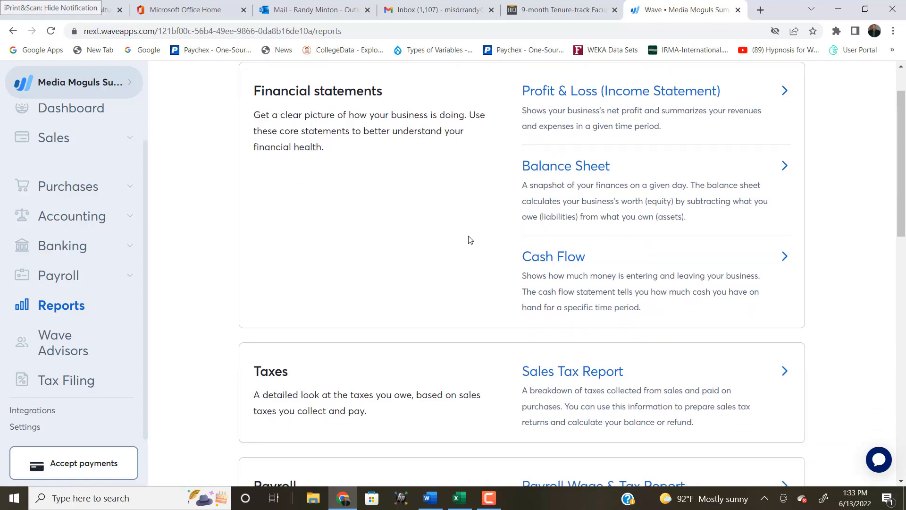
pyautogui.scroll(1, 491, 232)
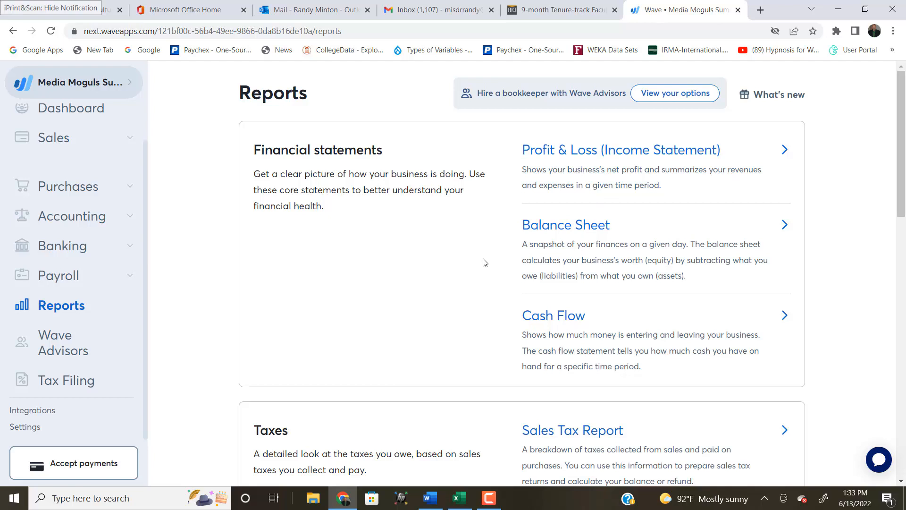
pyautogui.scroll(-10, 485, 262)
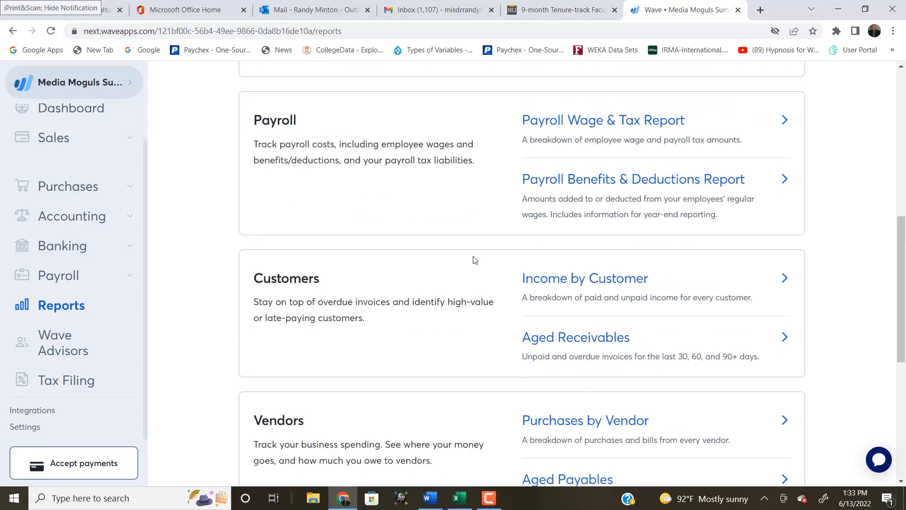
pyautogui.scroll(-6, 473, 256)
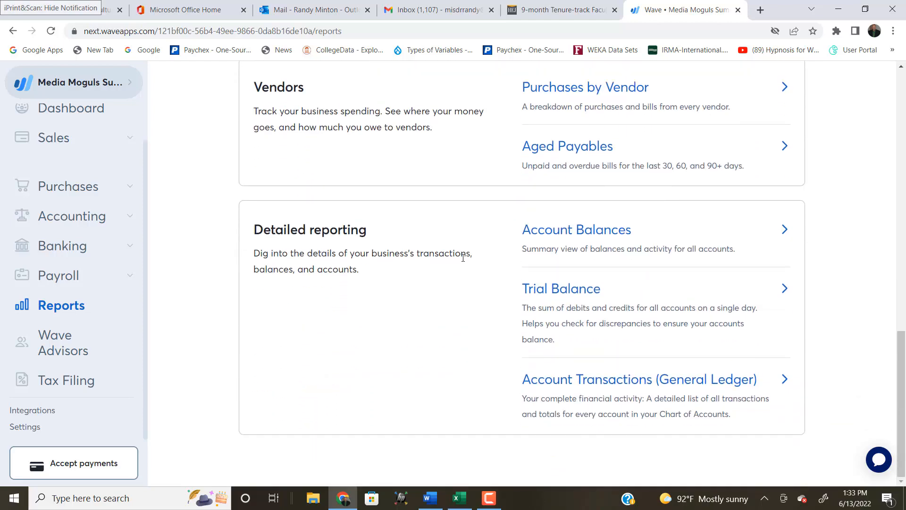
pyautogui.click(543, 294)
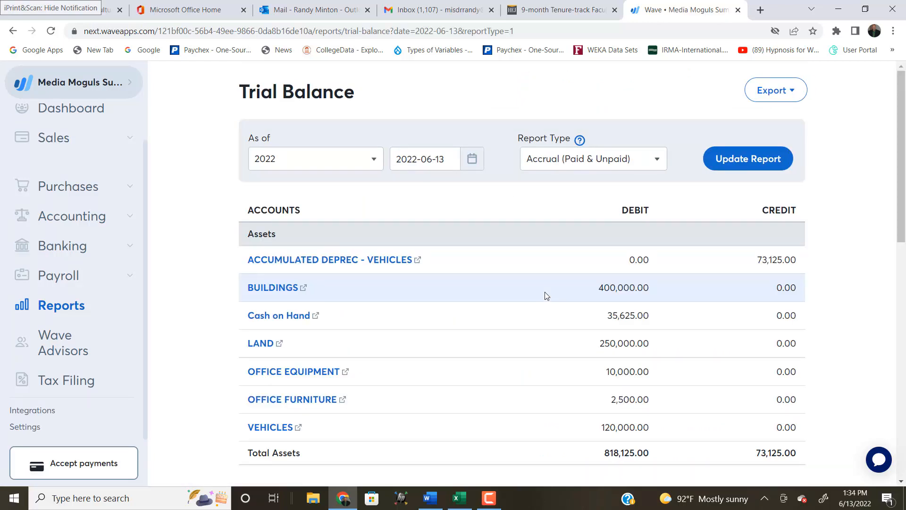
pyautogui.scroll(-1, 545, 295)
pyautogui.scroll(-12, 545, 296)
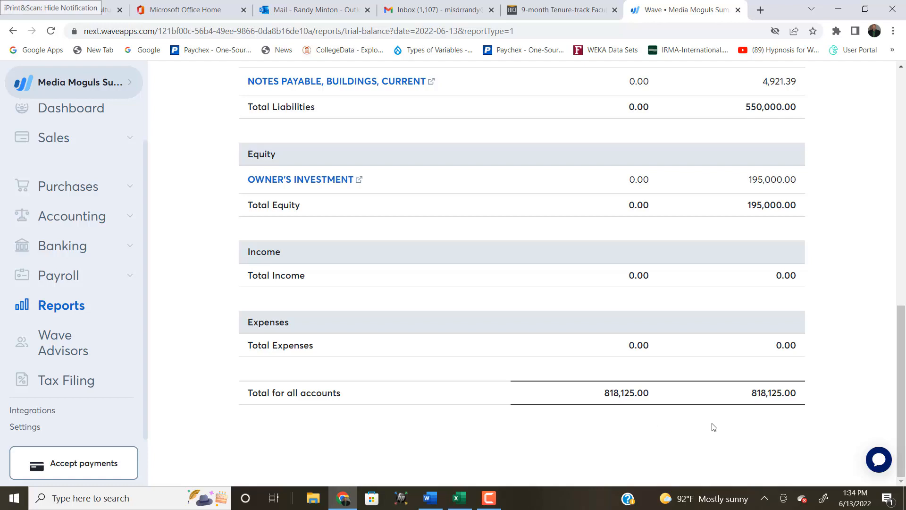
pyautogui.scroll(10, 715, 427)
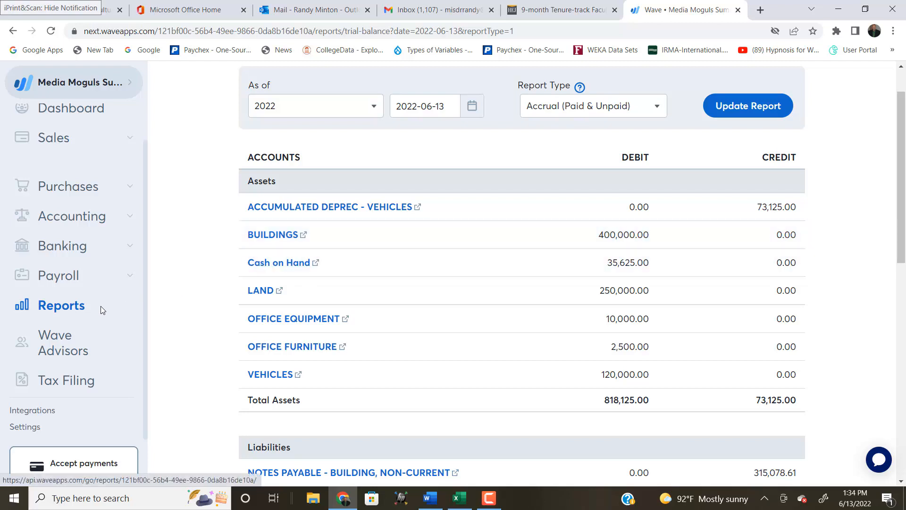
# Open the Balance Sheet report and review the summary totals for assets, liabilities and equity.
pyautogui.click(57, 306)
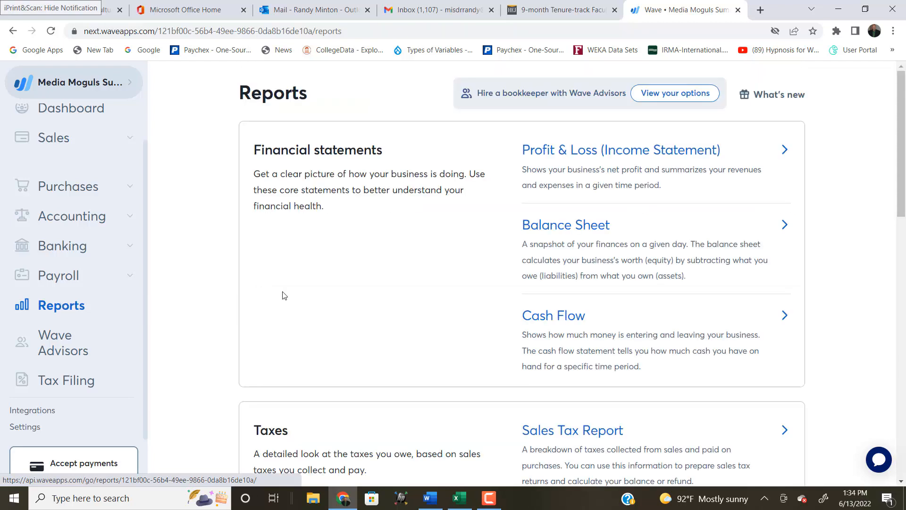
pyautogui.click(543, 232)
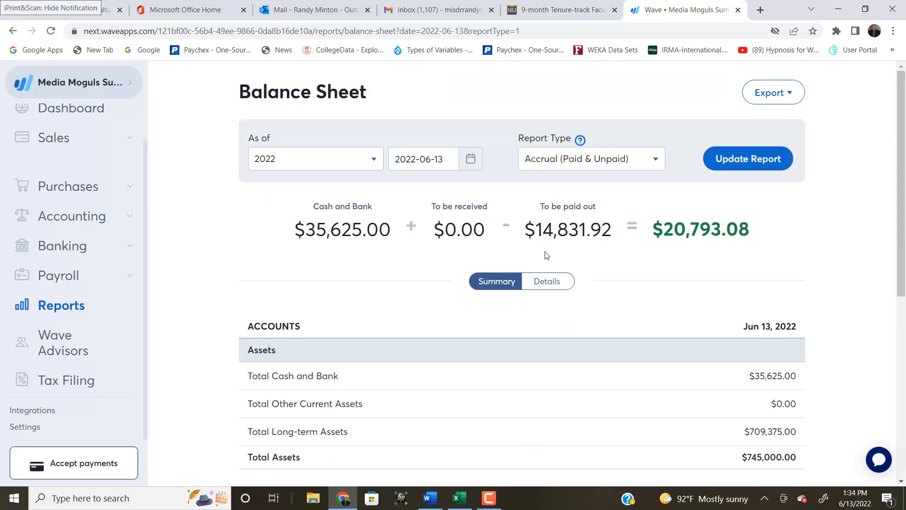
pyautogui.scroll(-5, 548, 255)
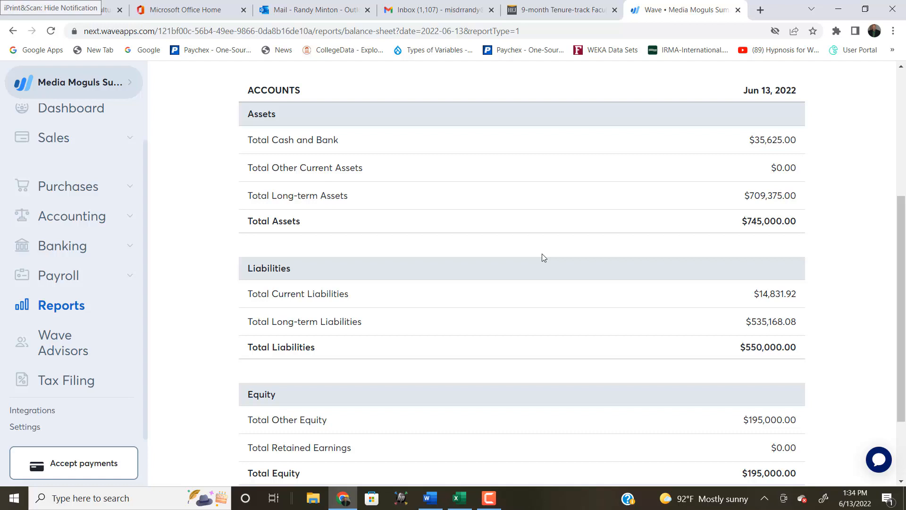
pyautogui.scroll(-2, 539, 255)
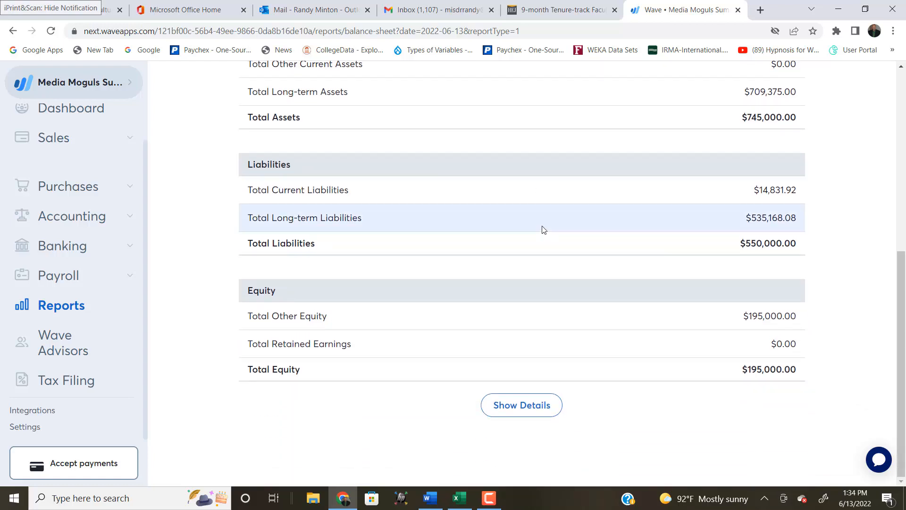
pyautogui.scroll(4, 543, 229)
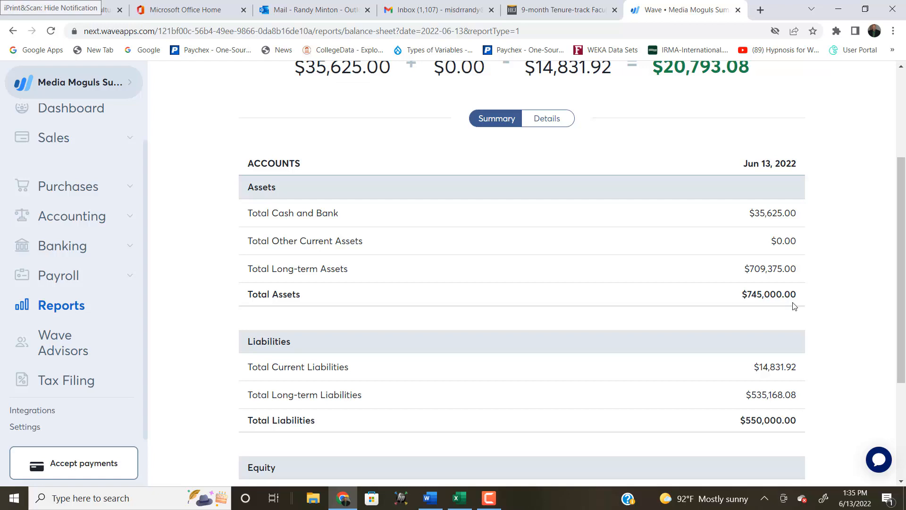
pyautogui.scroll(-3, 684, 306)
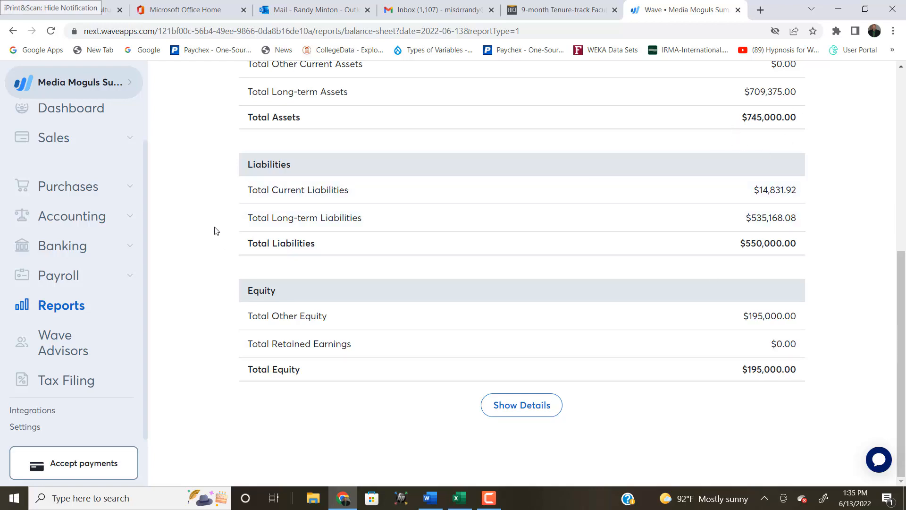
pyautogui.scroll(5, 215, 231)
pyautogui.scroll(-2, 215, 230)
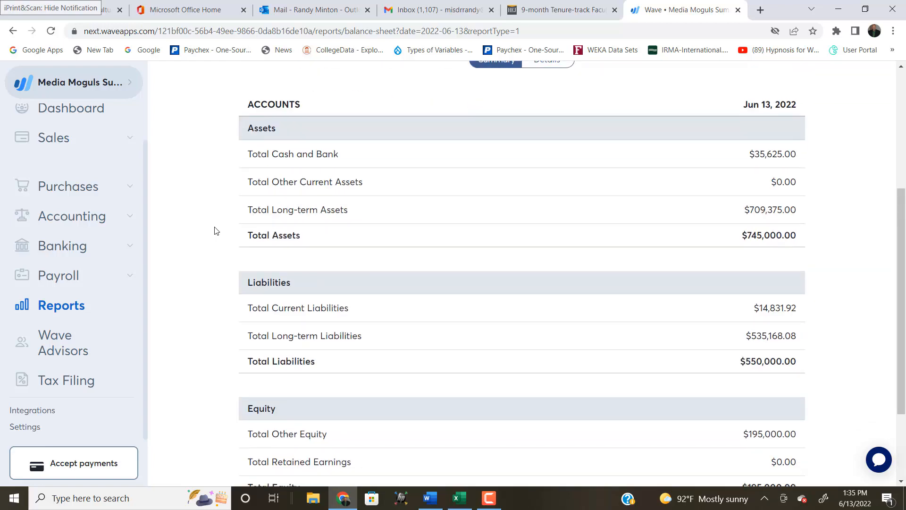
pyautogui.scroll(5, 215, 230)
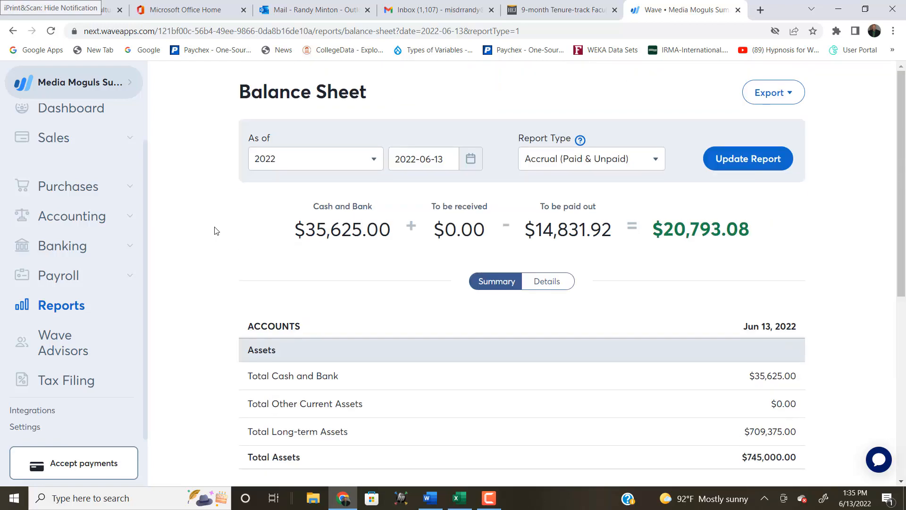
# Show the Balance Sheet in its Details view and review the individual asset accounts.
pyautogui.scroll(-2, 331, 255)
pyautogui.click(544, 169)
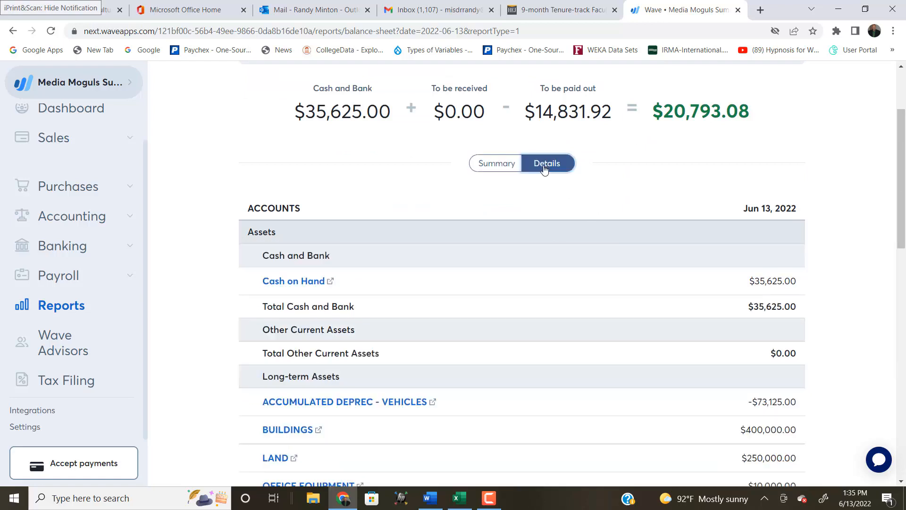
pyautogui.scroll(-1, 219, 273)
pyautogui.scroll(-1, 219, 272)
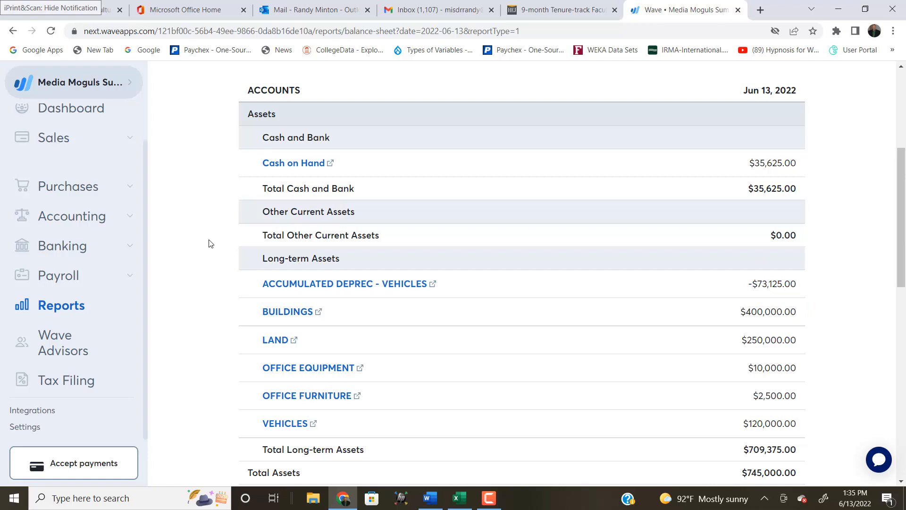
pyautogui.scroll(4, 208, 243)
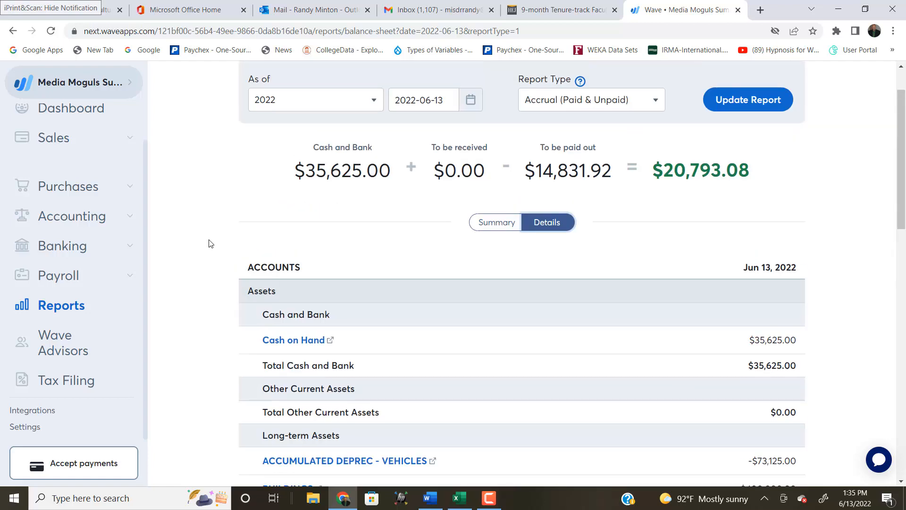
# Open the list of accounting transactions.
pyautogui.click(71, 217)
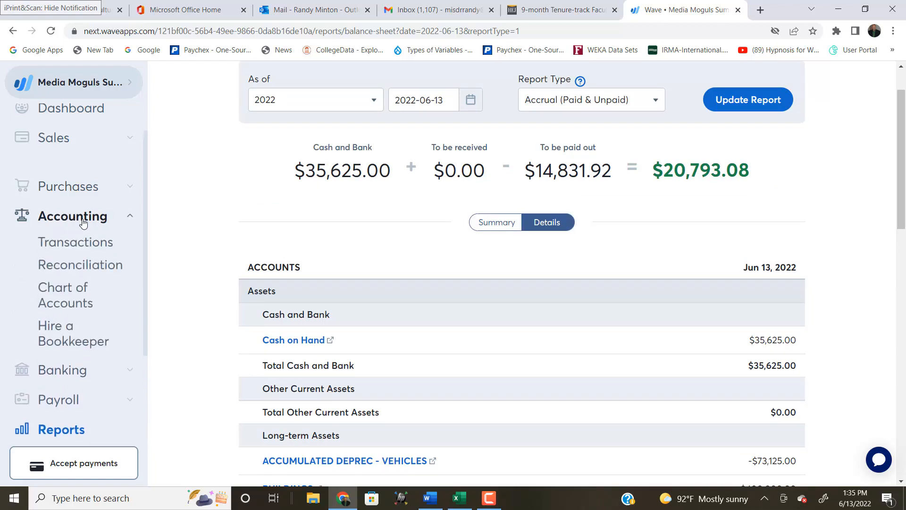
pyautogui.click(82, 242)
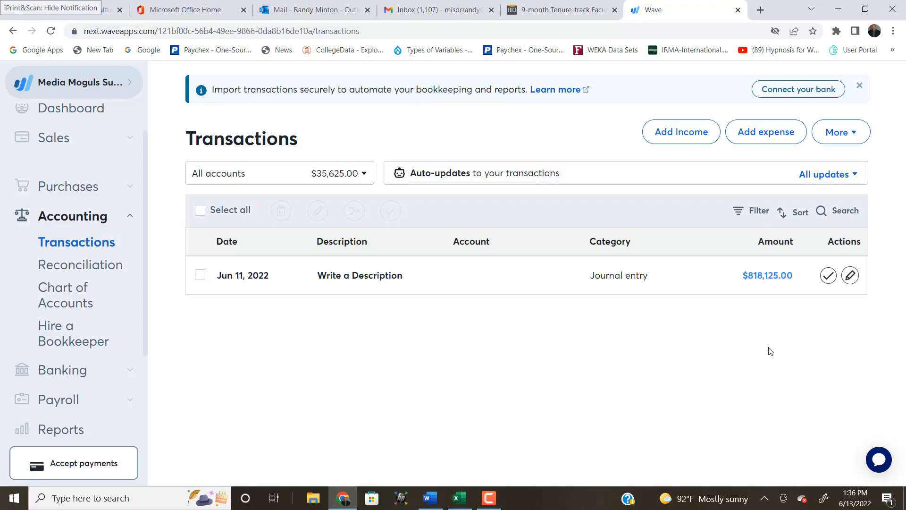
# Switch to the Word exhibit document and change the date of the billboard maintenance truck purchase to June 2.
pyautogui.hotkey('alt', 'Tab')
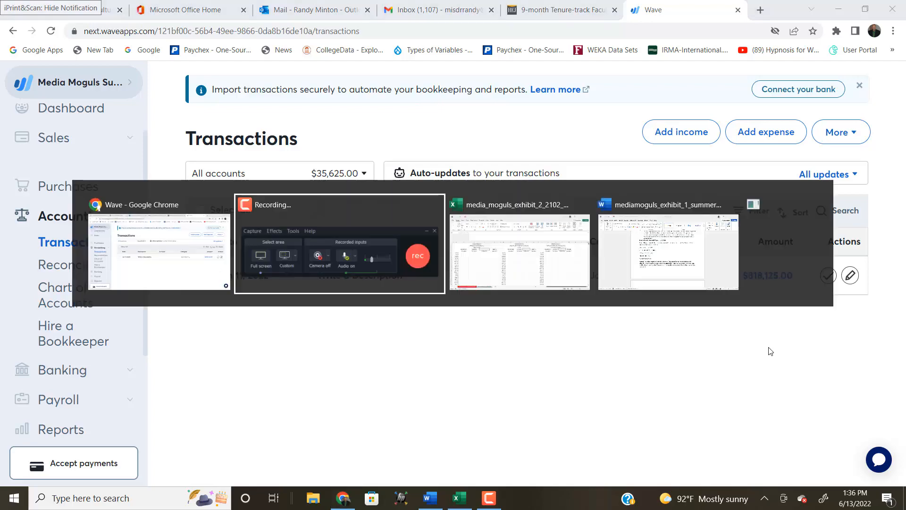
pyautogui.hotkey('alt', 'Tab')
pyautogui.hotkey('alt', 'Tab')
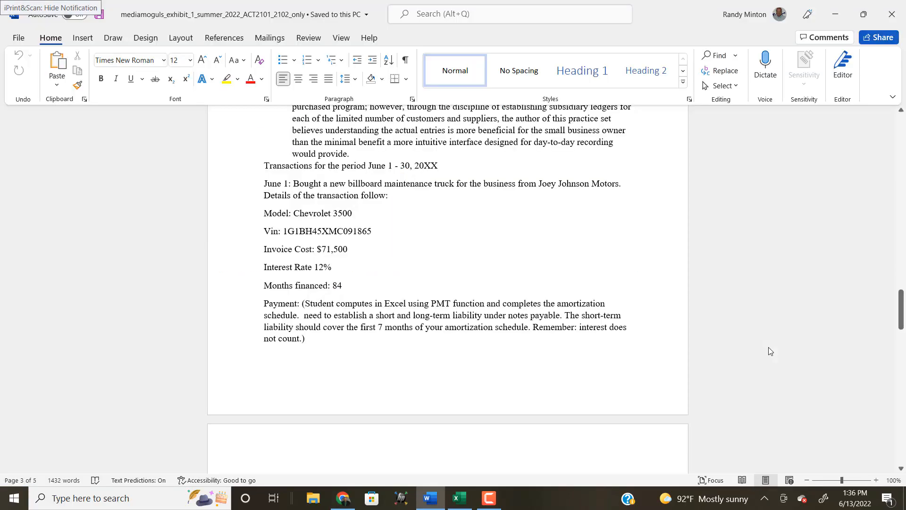
pyautogui.scroll(3, 713, 310)
pyautogui.scroll(-2, 714, 312)
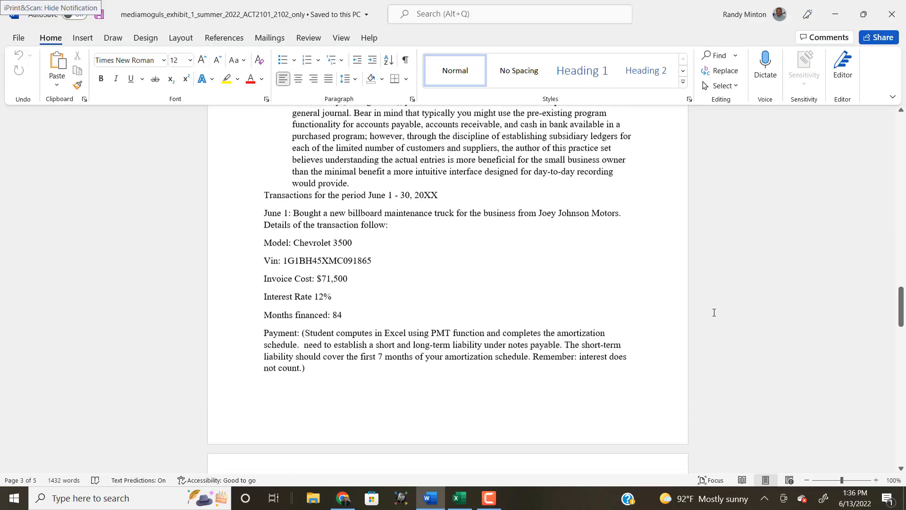
pyautogui.scroll(3, 701, 213)
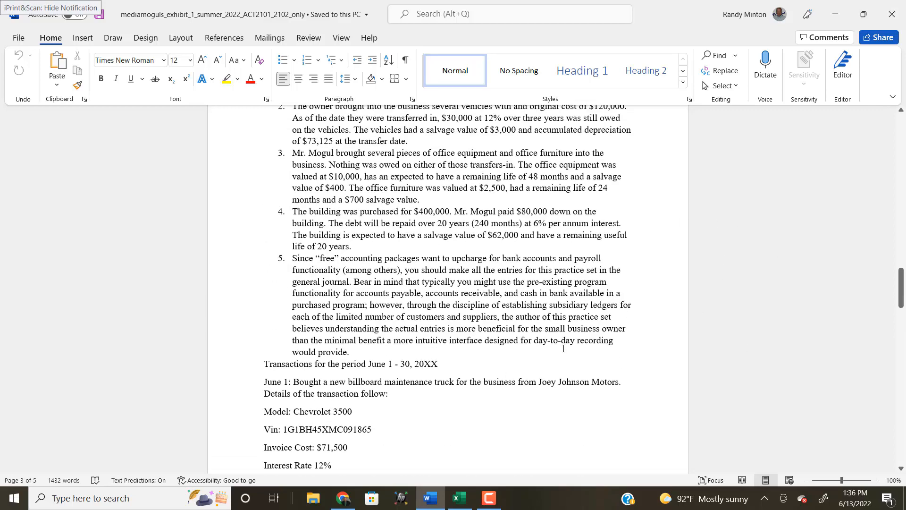
pyautogui.scroll(-3, 497, 352)
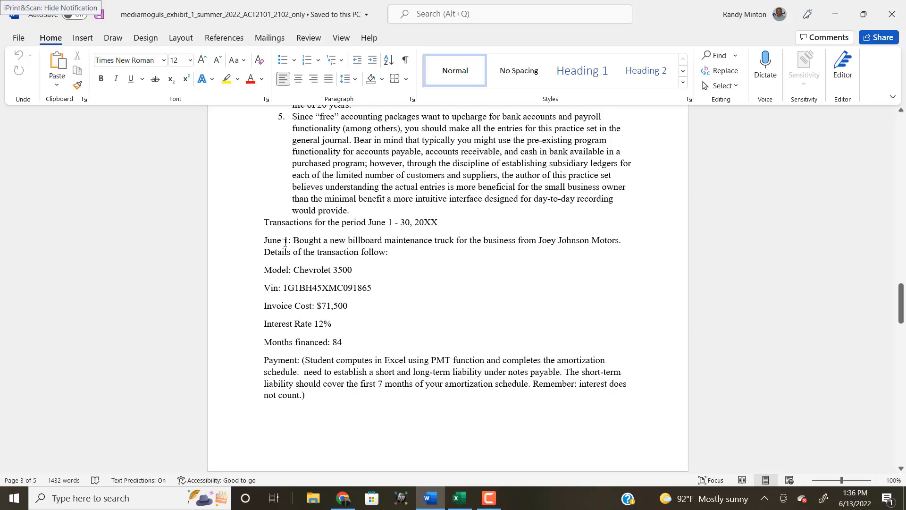
pyautogui.moveTo(284, 243)
pyautogui.mouseDown()
pyautogui.moveTo(293, 243)
pyautogui.moveTo(286, 242)
pyautogui.mouseUp()
pyautogui.write('2')
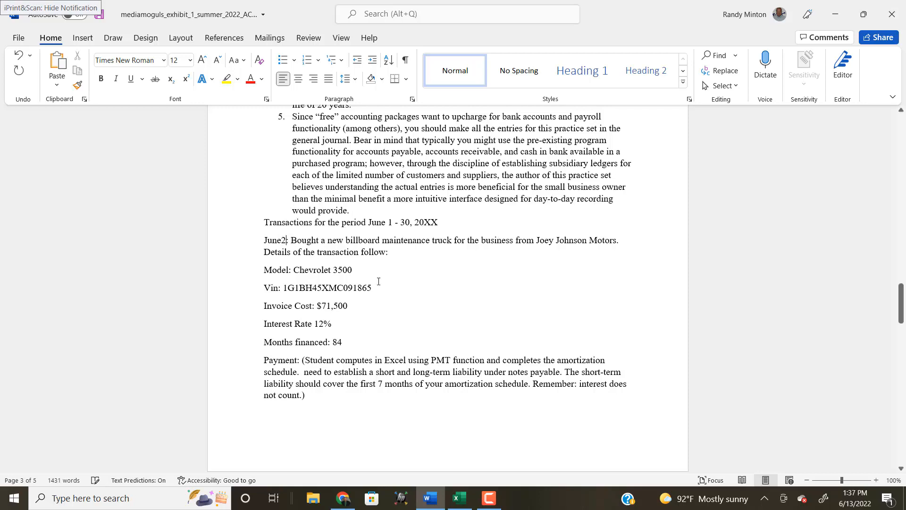
pyautogui.click(281, 242)
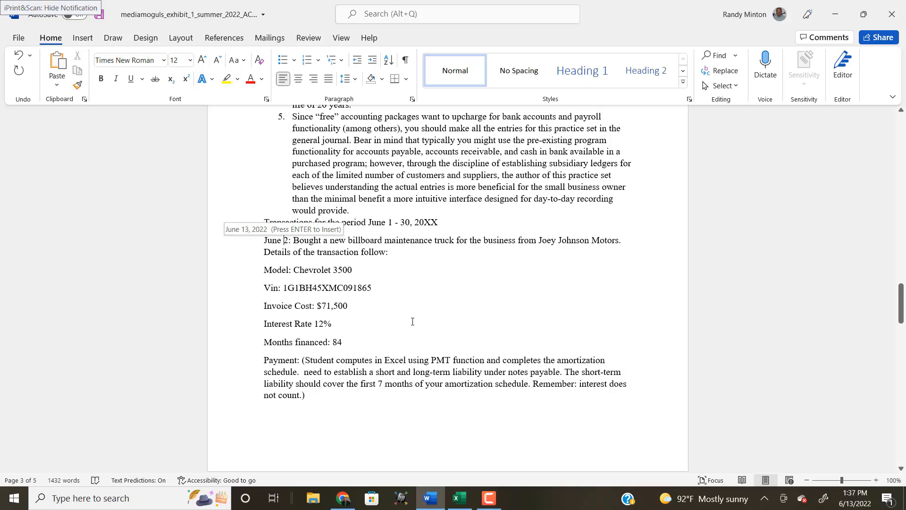
# Switch to the Excel workbook containing the amortization schedules.
pyautogui.hotkey('alt', 'Tab')
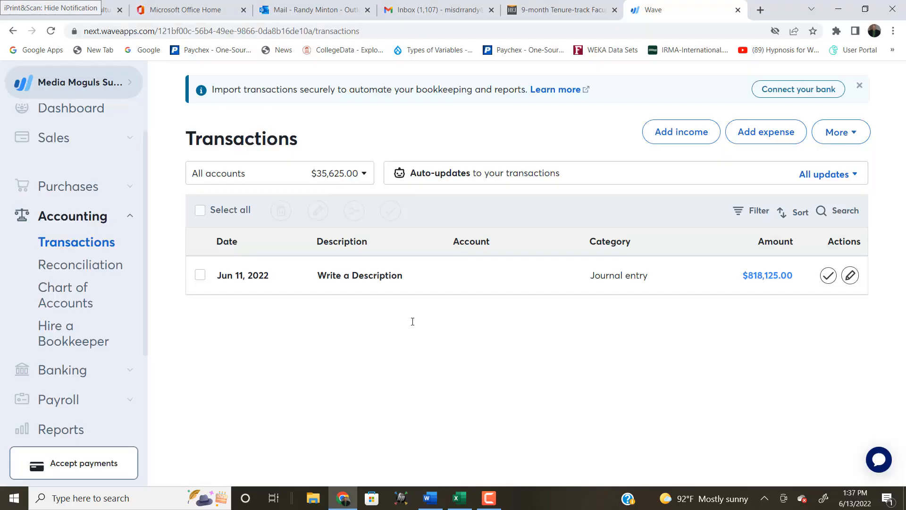
pyautogui.hotkey('alt', 'Tab')
pyautogui.hotkey('alt', 'Tab')
pyautogui.hotkey('alt', 'Tab')
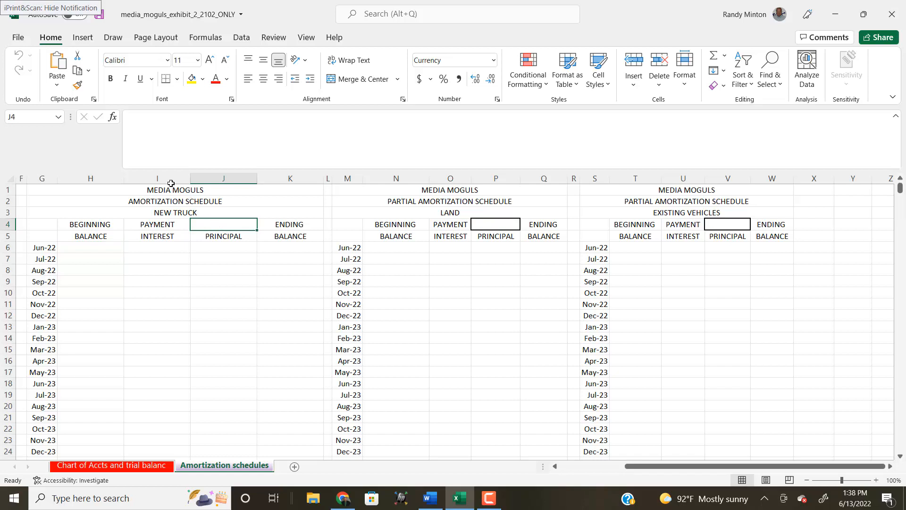
# Search the function list for pmt and insert the PMT function in the new truck's payment cell J4.
pyautogui.click(112, 118)
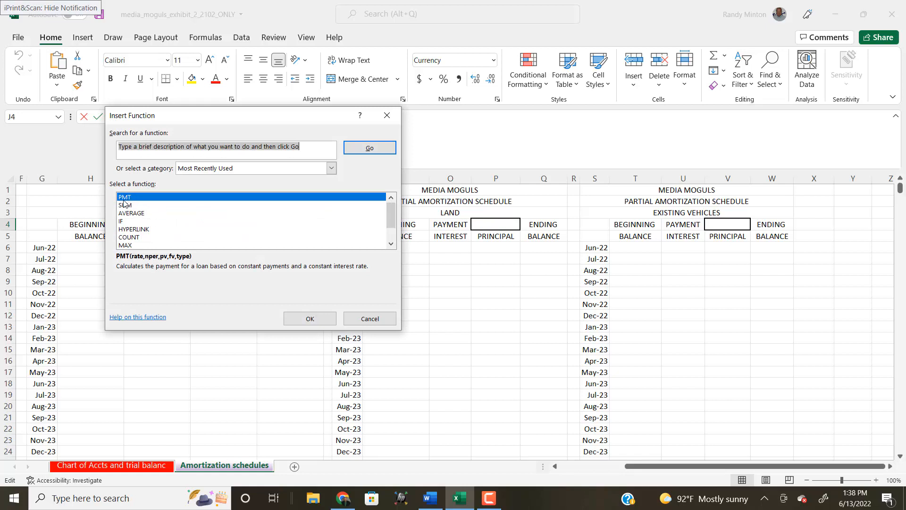
pyautogui.click(122, 146)
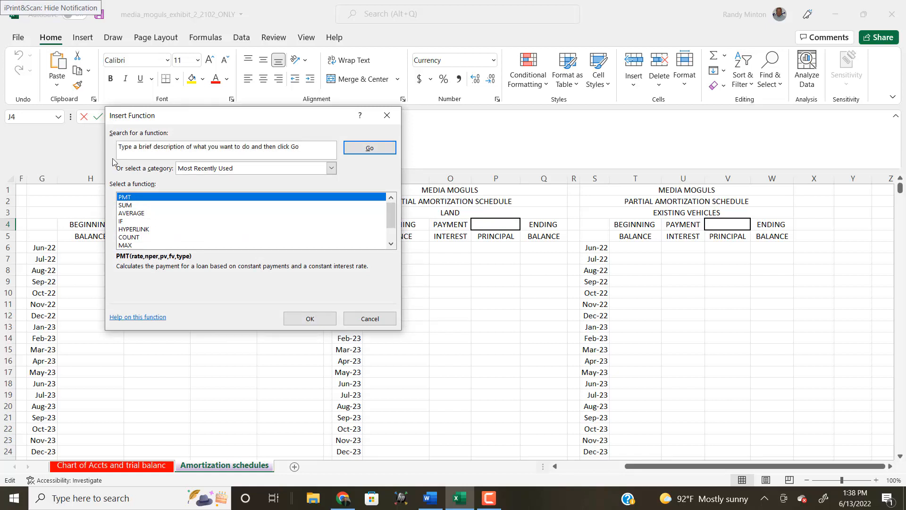
pyautogui.press('BackSpace')
pyautogui.write('pmt')
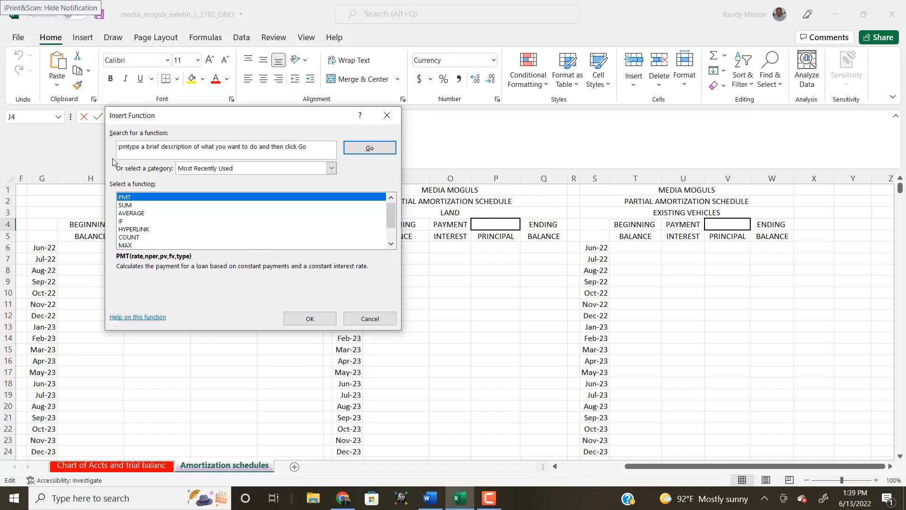
pyautogui.press('Delete')
pyautogui.press('Delete')
pyautogui.press('Delete')
pyautogui.press('Delete')
pyautogui.press('Delete')
pyautogui.press('Delete')
pyautogui.press('Delete')
pyautogui.press('Delete')
pyautogui.press('Delete')
pyautogui.press('Delete')
pyautogui.press('Delete')
pyautogui.press('Delete')
pyautogui.press('Delete')
pyautogui.press('Delete')
pyautogui.press('Delete')
pyautogui.press('Delete')
pyautogui.press('Delete')
pyautogui.press('Delete')
pyautogui.press('Delete')
pyautogui.press('Delete')
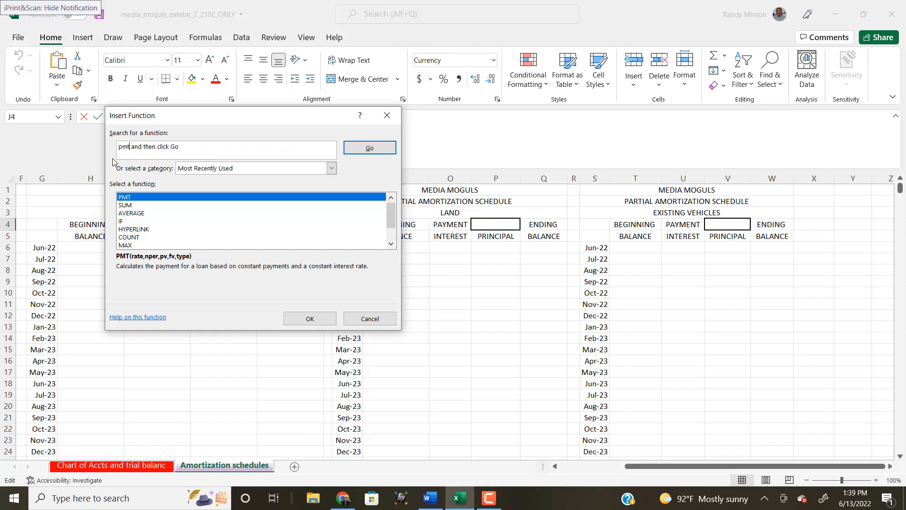
pyautogui.press('Delete')
pyautogui.press('Delete')
pyautogui.press('Delete')
pyautogui.press('Delete')
pyautogui.press('Delete')
pyautogui.press('Delete')
pyautogui.press('Delete')
pyautogui.press('Delete')
pyautogui.press('Delete')
pyautogui.press('Delete')
pyautogui.press('Delete')
pyautogui.press('Delete')
pyautogui.press('Delete')
pyautogui.press('Delete')
pyautogui.press('Delete')
pyautogui.press('Delete')
pyautogui.press('Delete')
pyautogui.click(362, 147)
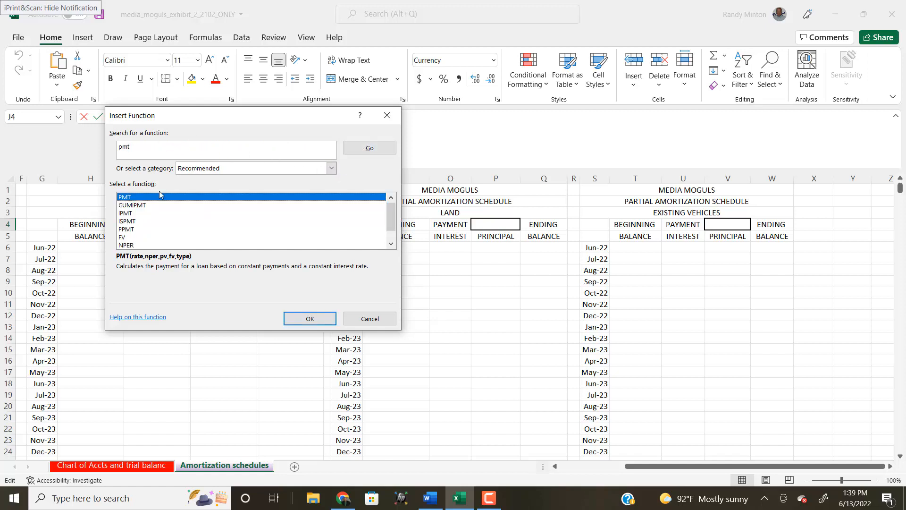
pyautogui.doubleClick(131, 198)
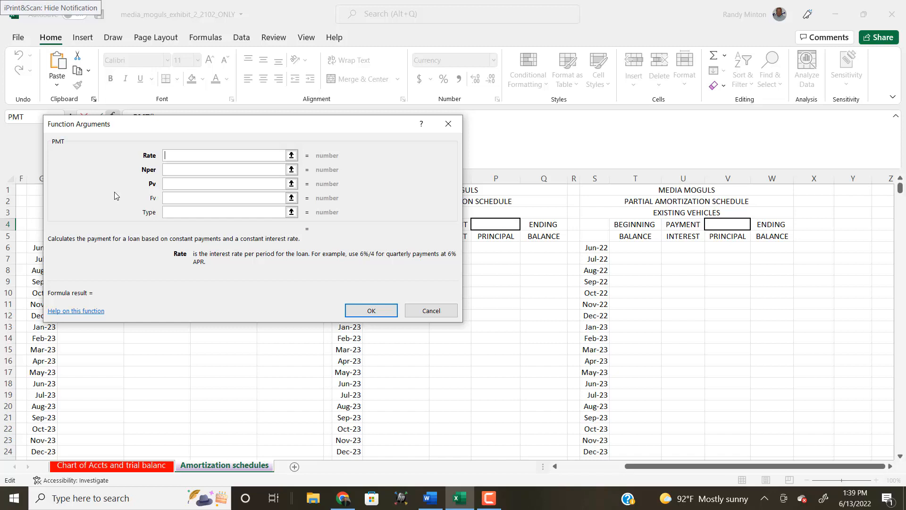
# Calculate the new truck's payment with a PMT rate of .01, 84 periods and a present value of 71500.
pyautogui.write('.12/12')
pyautogui.moveTo(187, 155); pyautogui.dragTo(150, 153)
pyautogui.write('.01')
pyautogui.click(176, 169)
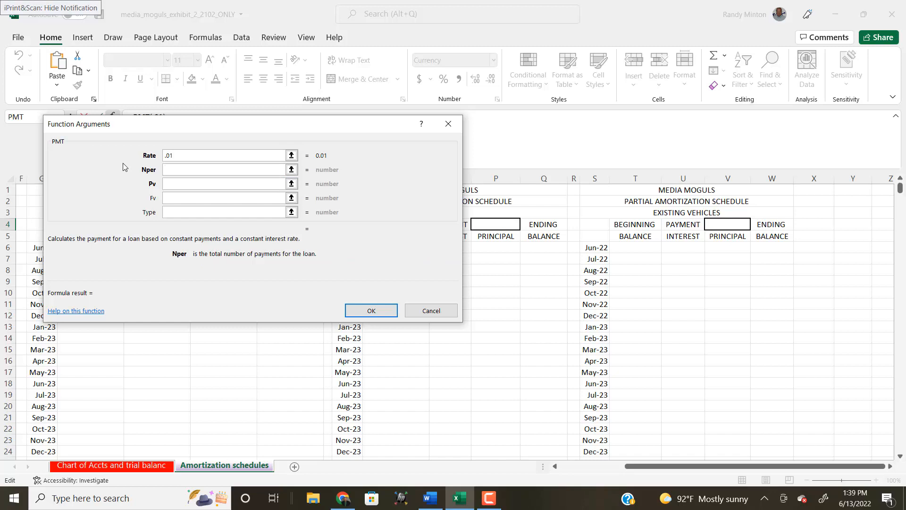
pyautogui.write('84')
pyautogui.click(172, 184)
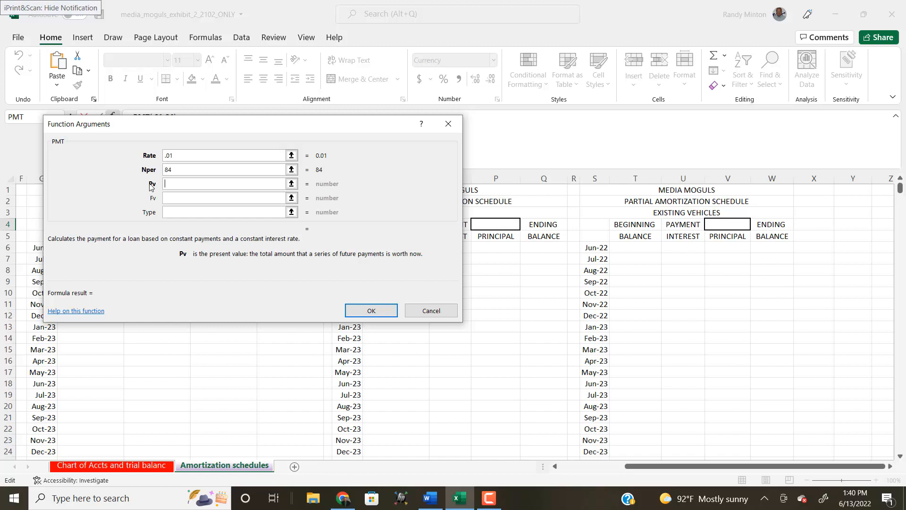
pyautogui.write('71500')
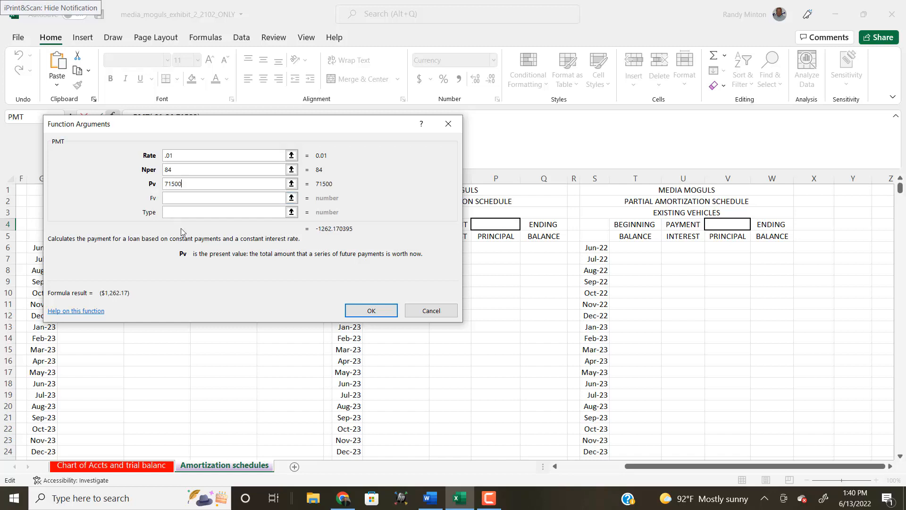
pyautogui.click(372, 313)
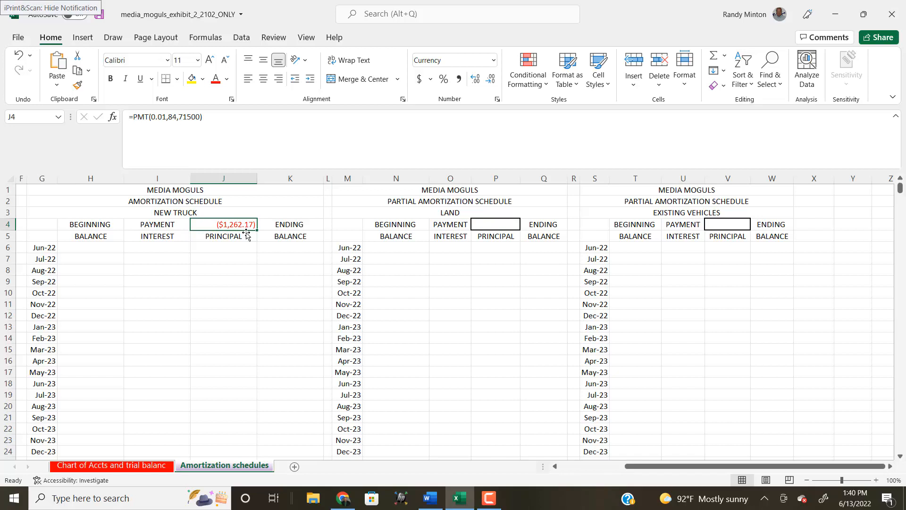
# Multiply the PMT formula in J4 by -1 to reverse the payment's sign.
pyautogui.click(208, 121)
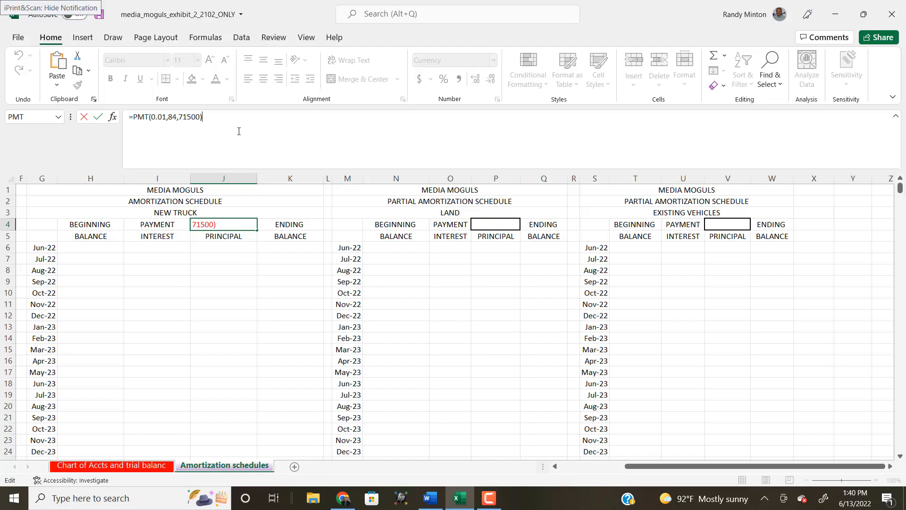
pyautogui.write('*-1')
pyautogui.press('Return')
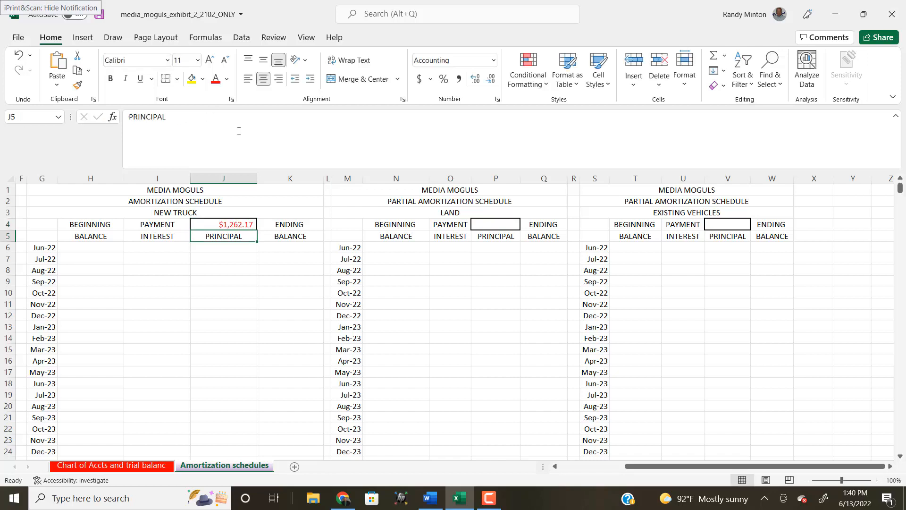
# Set the font color of the new truck's payment cell J4 to Automatic.
pyautogui.click(236, 226)
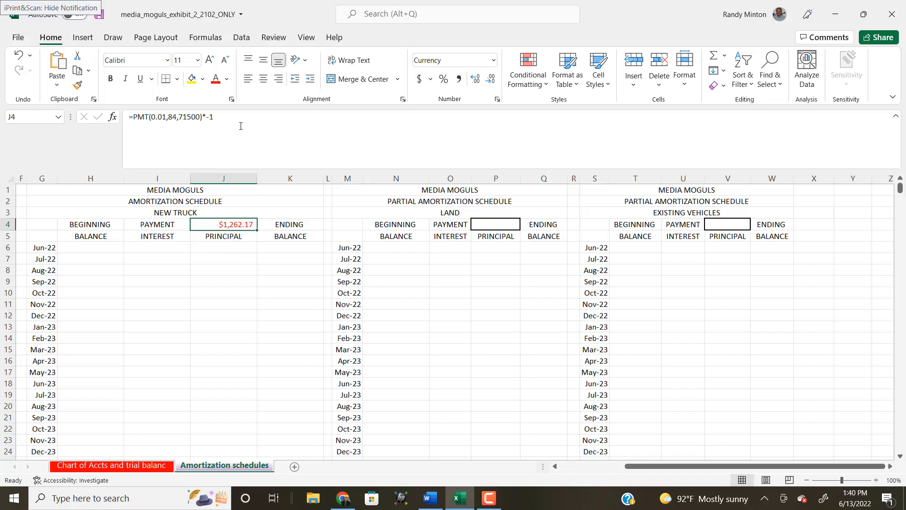
pyautogui.click(228, 80)
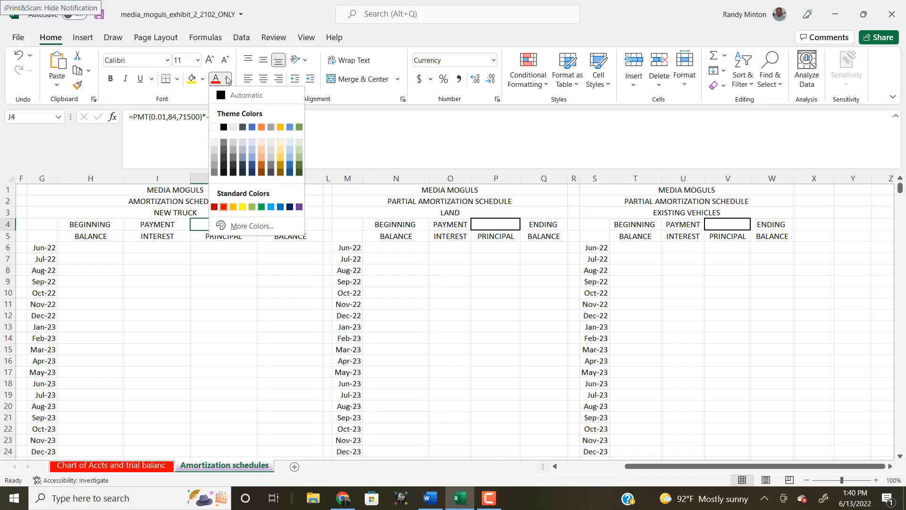
pyautogui.click(243, 95)
pyautogui.click(220, 272)
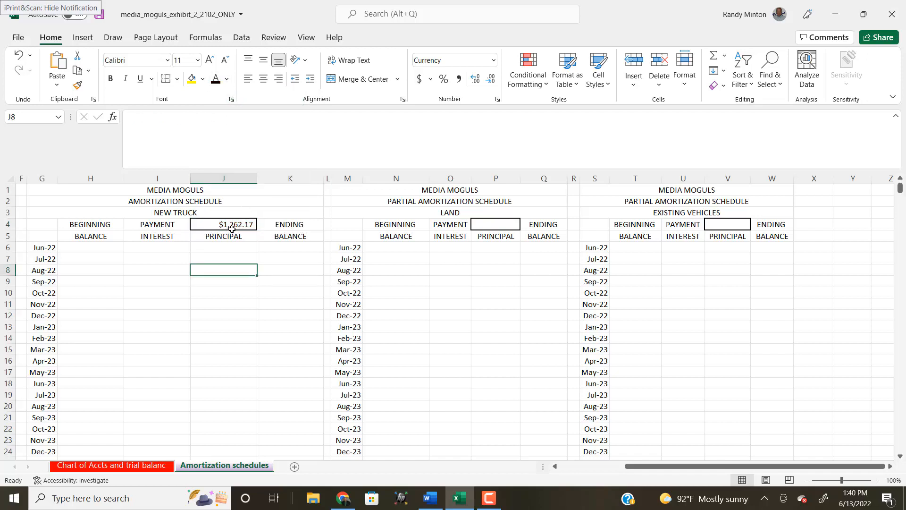
pyautogui.click(231, 225)
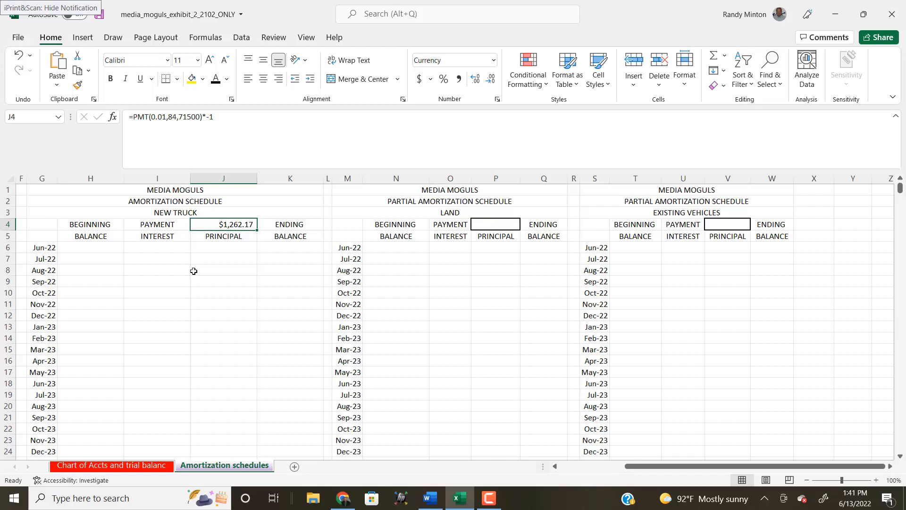
# Enter 71500 as the new truck's Jun-22 beginning balance and calculate that month's interest in I6 as =H6*.01.
pyautogui.click(84, 243)
pyautogui.write('71500')
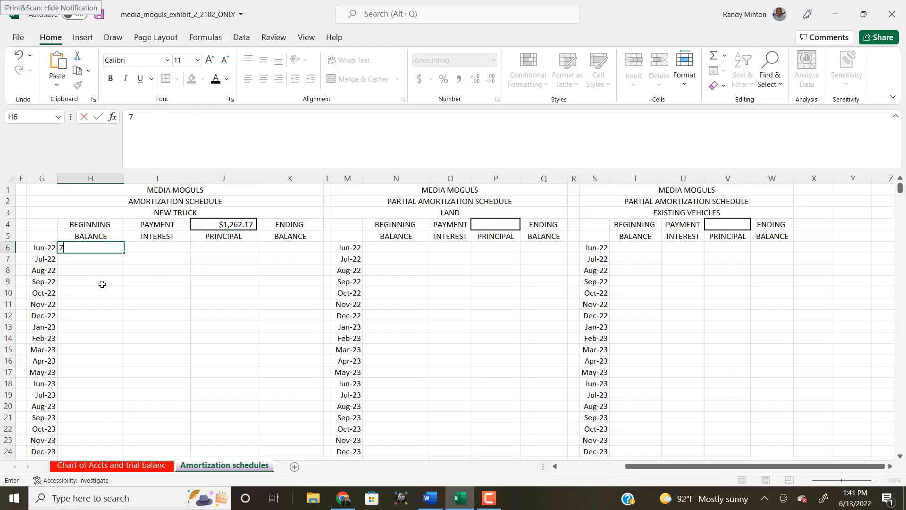
pyautogui.click(169, 246)
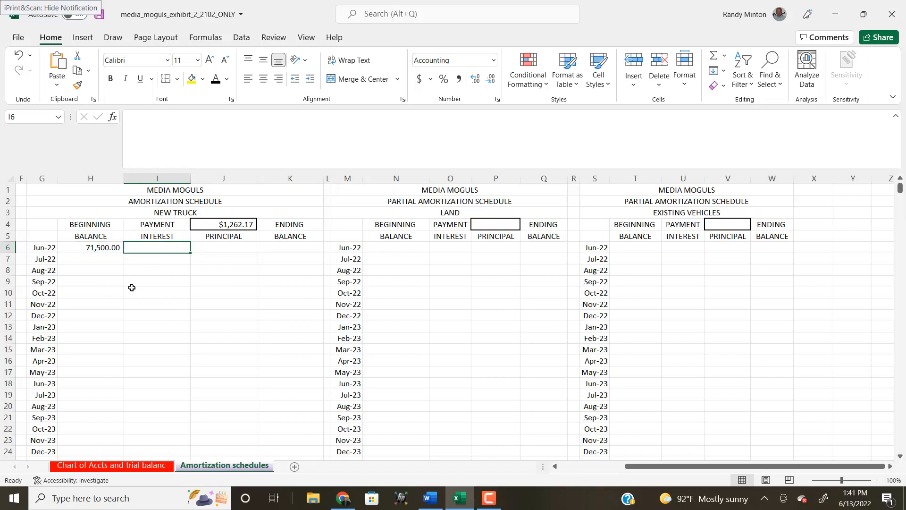
pyautogui.write('=')
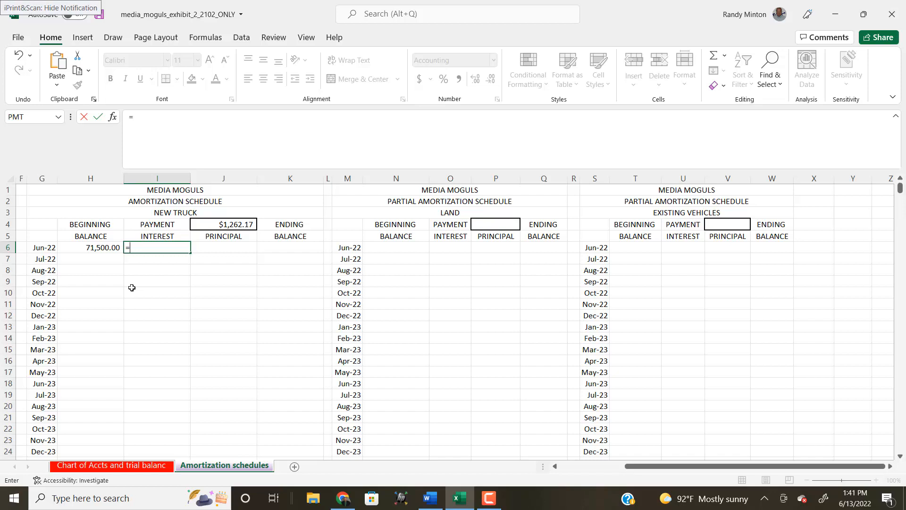
pyautogui.click(100, 248)
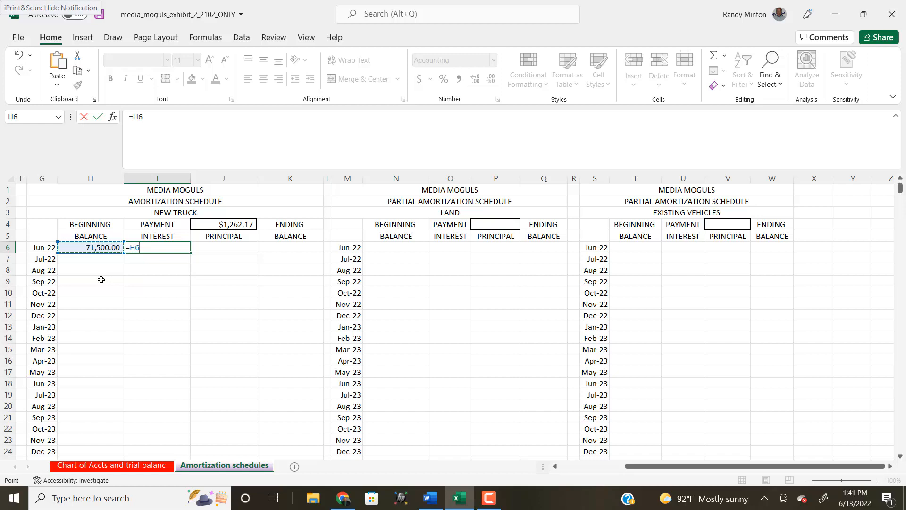
pyautogui.write('*.01')
pyautogui.press('Return')
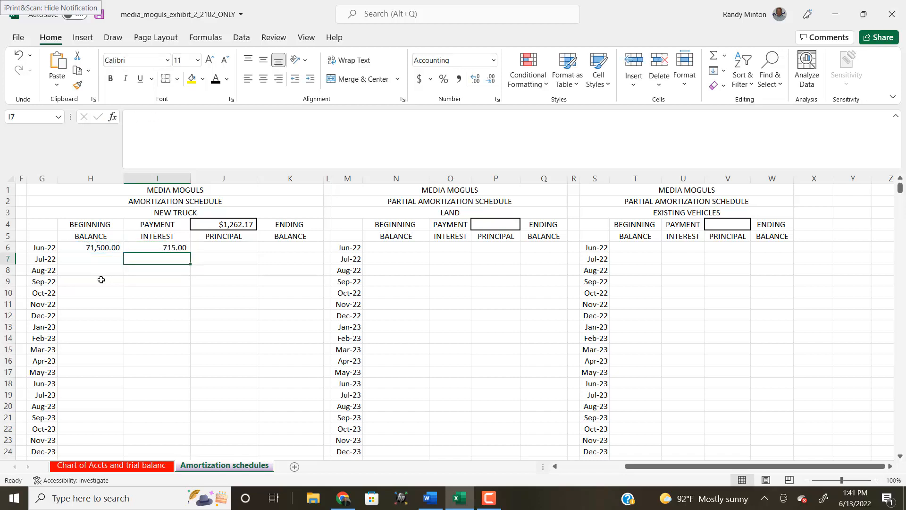
pyautogui.click(158, 249)
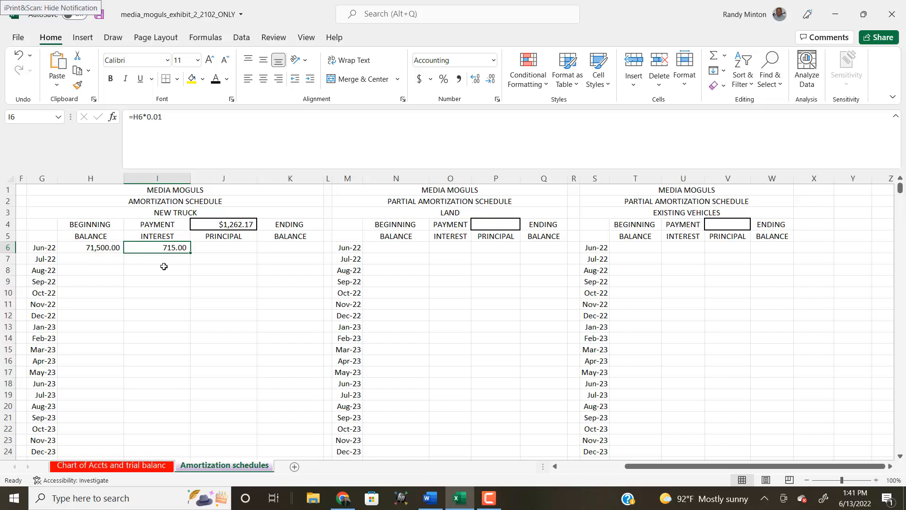
# Calculate the new truck's Jun-22 principal in J6 as the payment minus interest, using an absolute payment reference: =$J$4-I6.
pyautogui.click(224, 244)
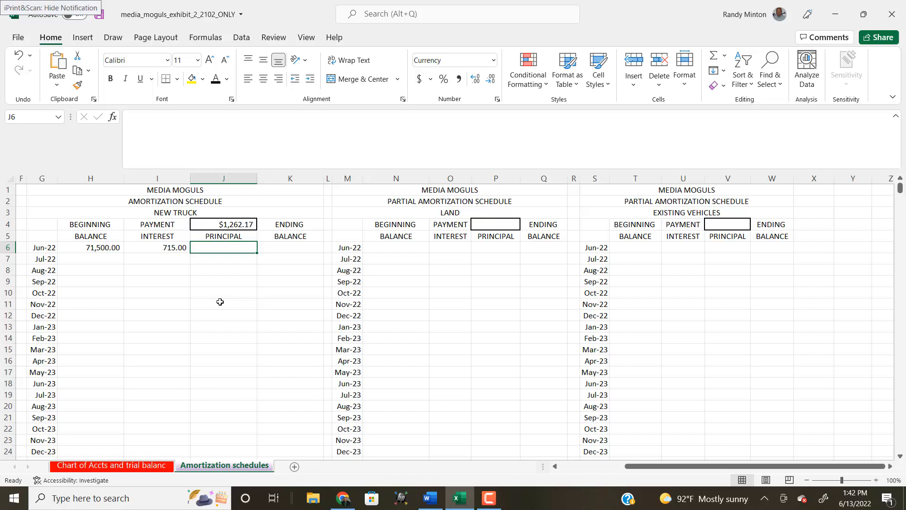
pyautogui.write('=')
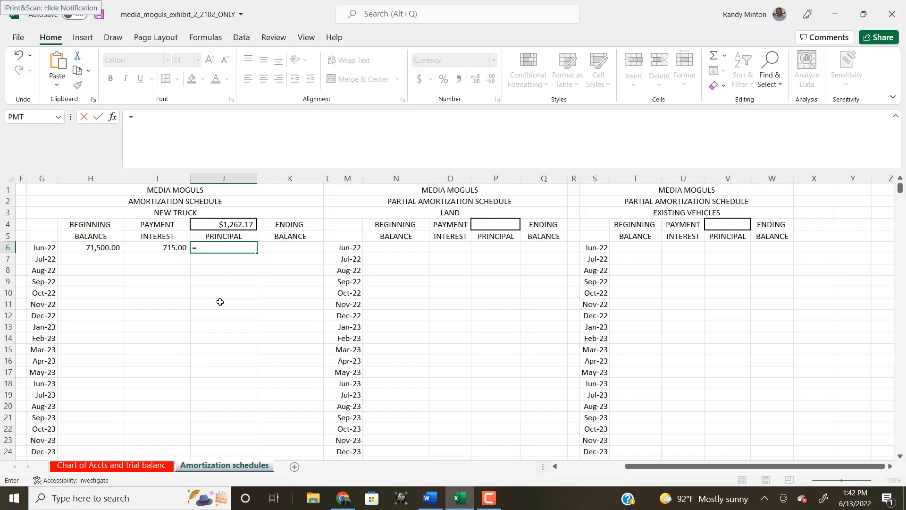
pyautogui.click(211, 225)
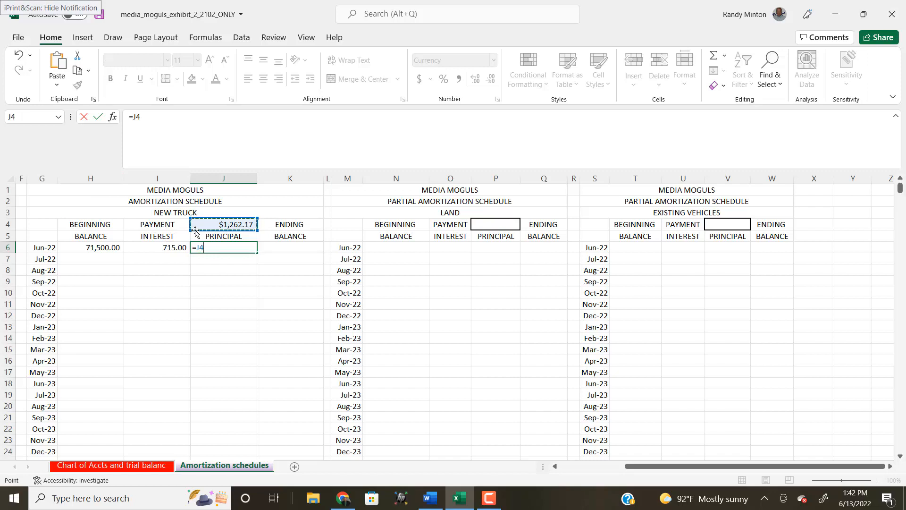
pyautogui.press('F4')
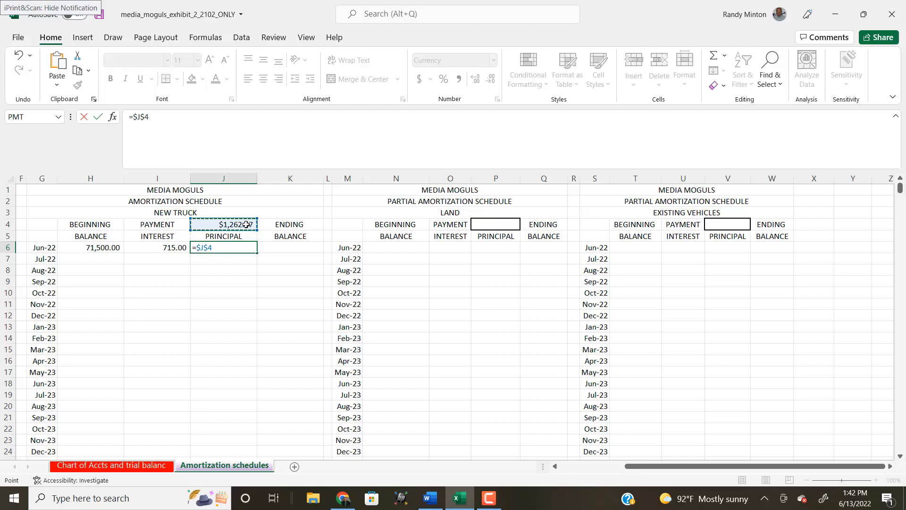
pyautogui.write('-')
pyautogui.moveTo(171, 249)
pyautogui.mouseDown()
pyautogui.moveTo(140, 277)
pyautogui.moveTo(166, 248)
pyautogui.mouseUp()
pyautogui.press('Return')
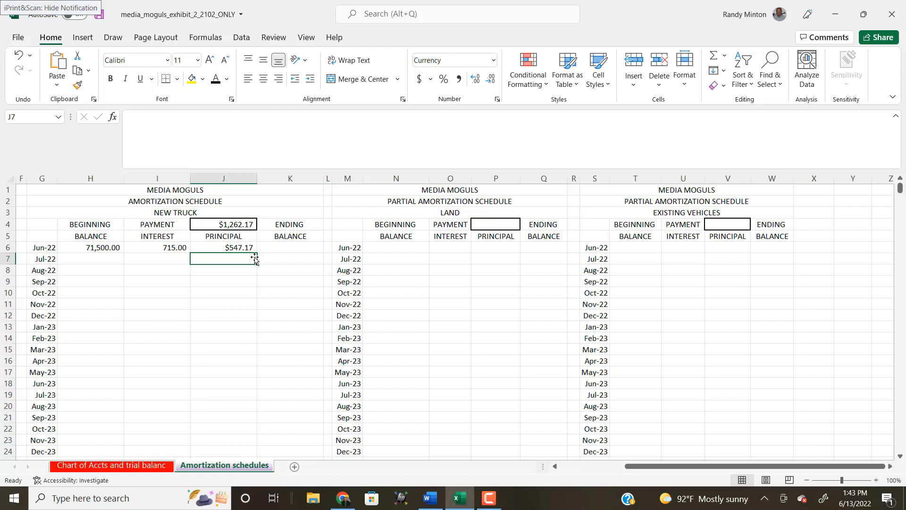
# Calculate the new truck's Jun-22 ending balance in K6 as =H6-J6.
pyautogui.click(278, 248)
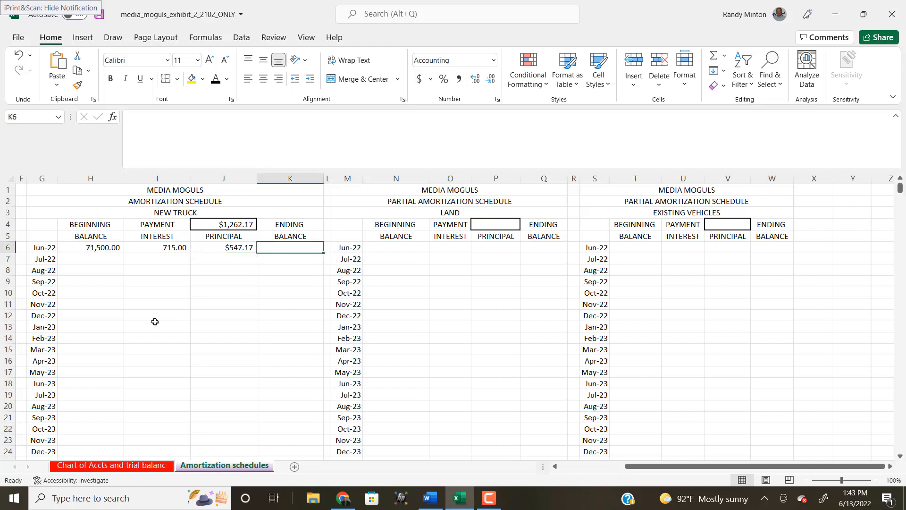
pyautogui.write('=')
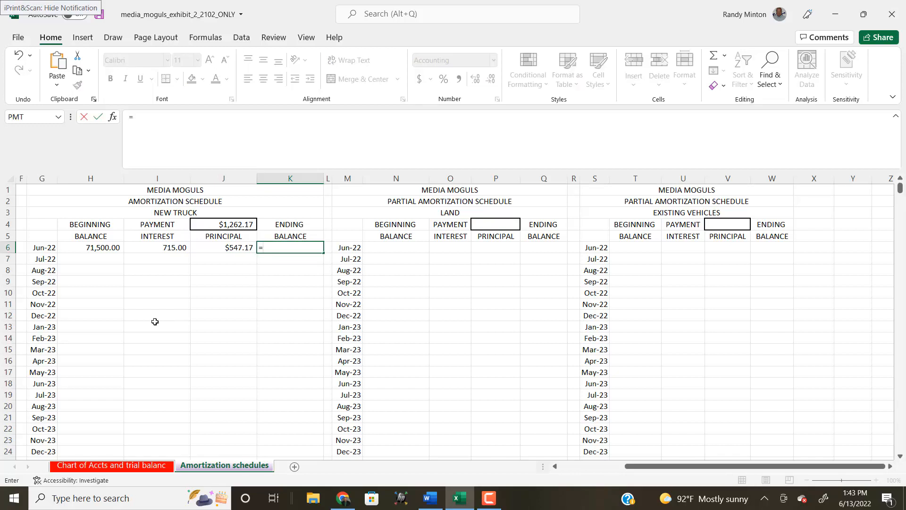
pyautogui.click(104, 247)
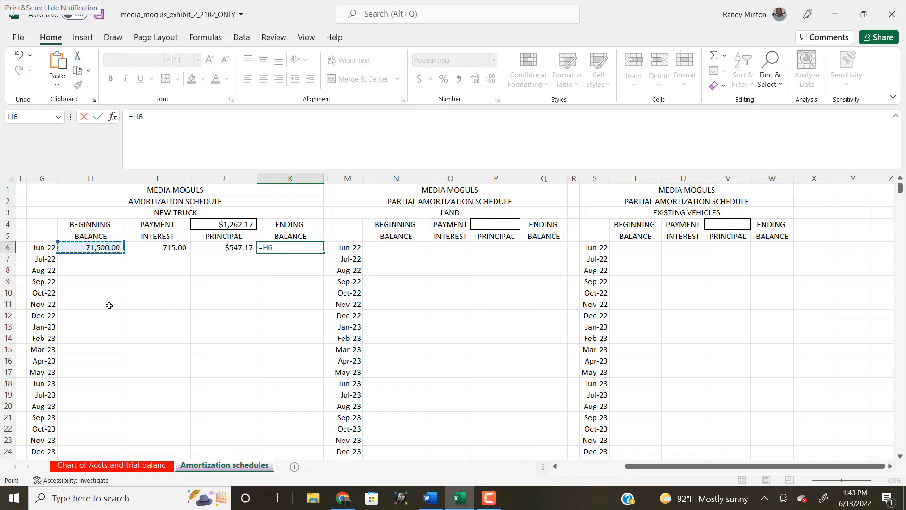
pyautogui.write('-')
pyautogui.click(218, 244)
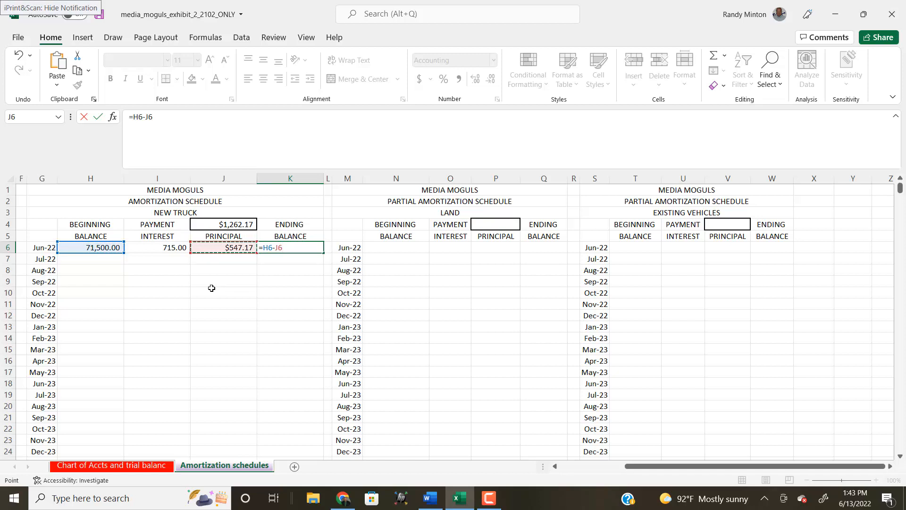
pyautogui.press('Return')
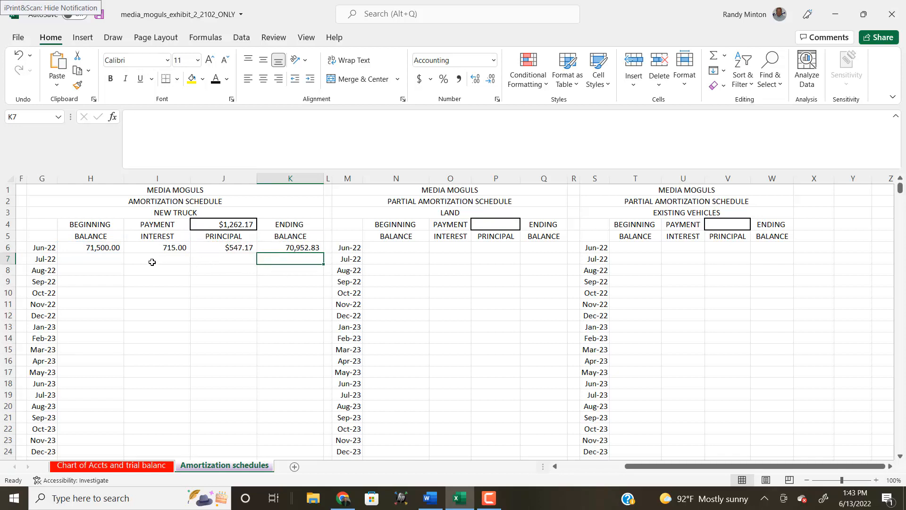
# Set the new truck's Jul-22 beginning balance in H7 equal to the Jun-22 ending balance with =K6.
pyautogui.click(101, 259)
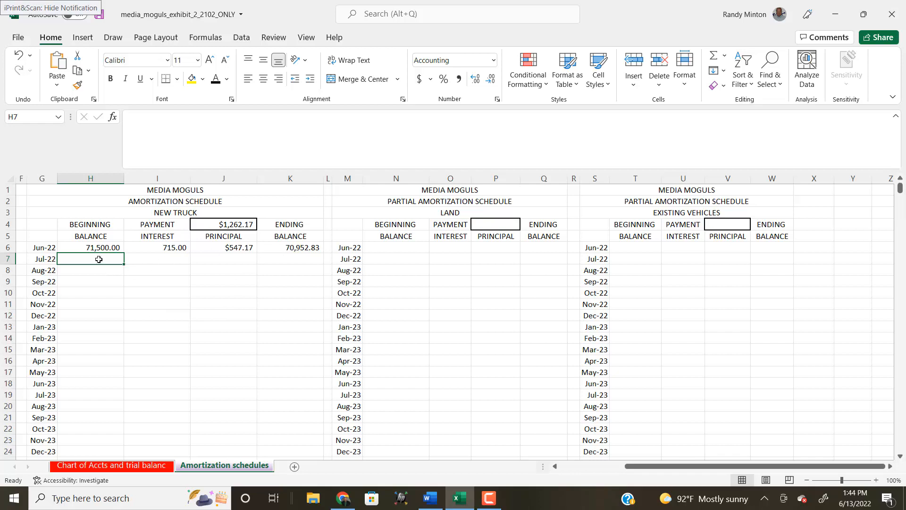
pyautogui.write('=')
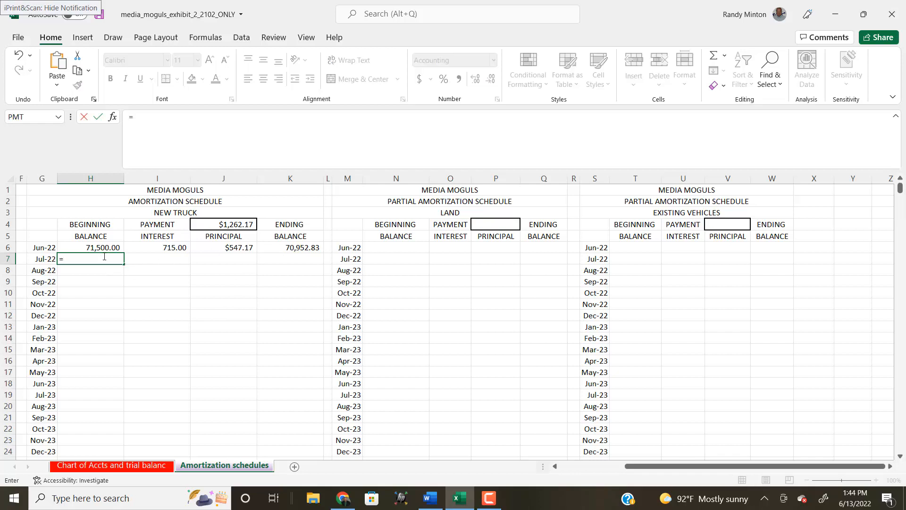
pyautogui.click(295, 248)
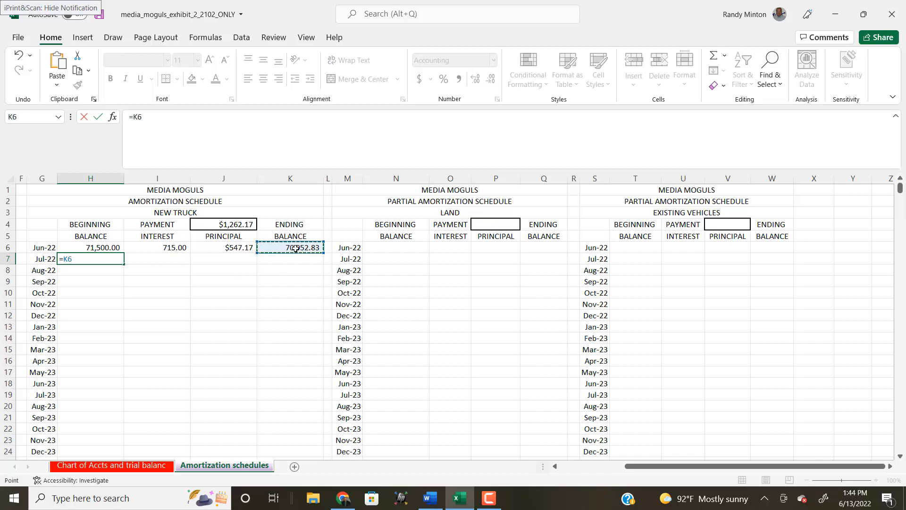
pyautogui.press('Return')
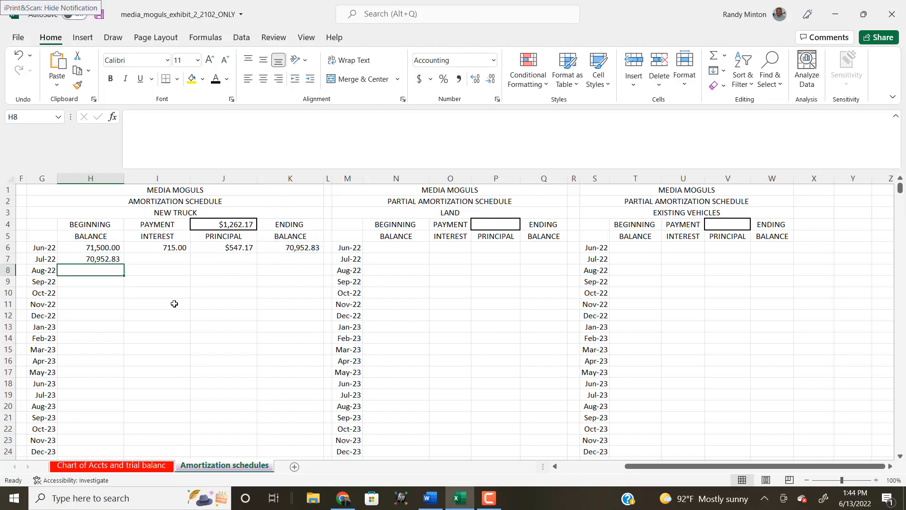
# Copy the Jun-22 interest, principal and ending balance formulas in I6:K6 down to the Jul-22 row.
pyautogui.click(169, 248)
pyautogui.moveTo(198, 252); pyautogui.dragTo(323, 266)
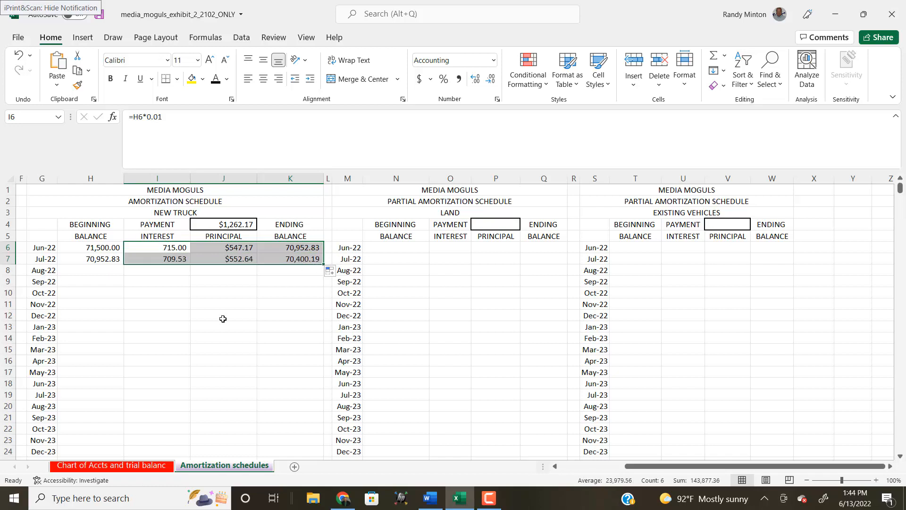
pyautogui.click(223, 319)
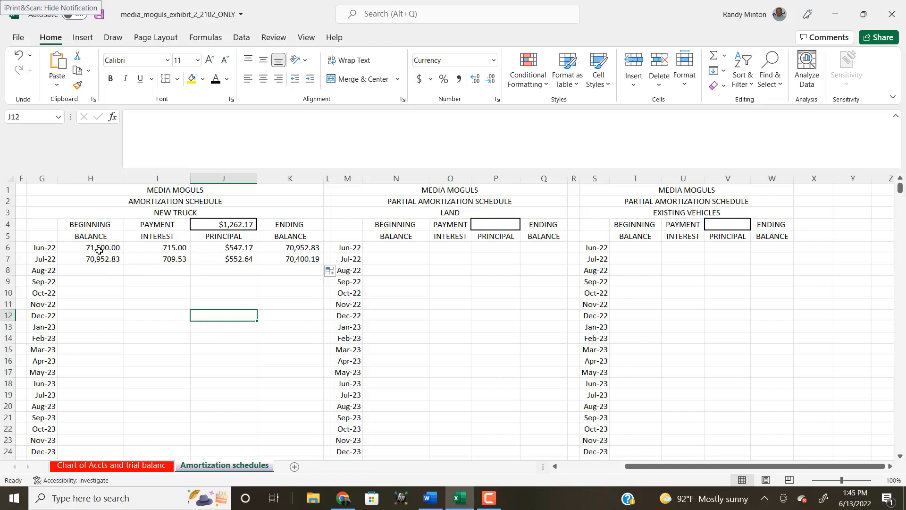
# Try to fill the new truck's Jun-22 and Jul-22 rows, H6:K7, down through May-29 in row 89.
pyautogui.moveTo(99, 250); pyautogui.dragTo(290, 257)
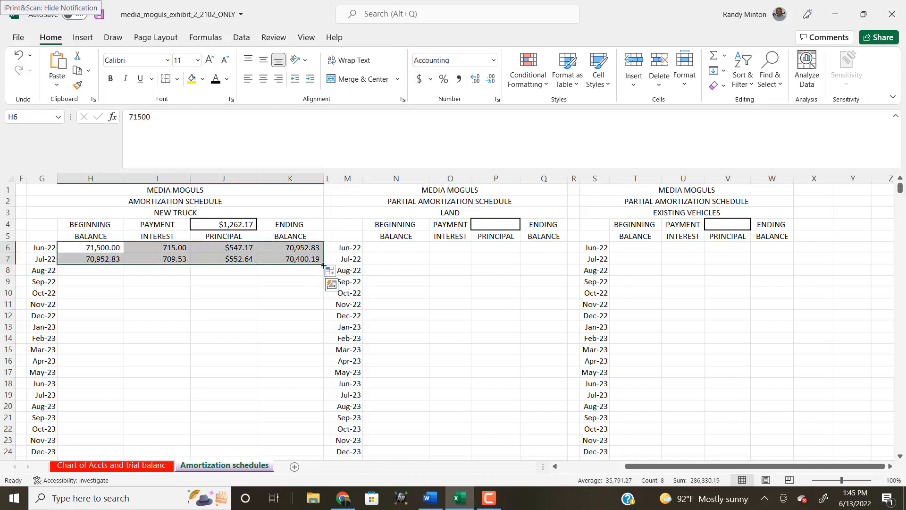
pyautogui.moveTo(324, 265); pyautogui.dragTo(311, 421)
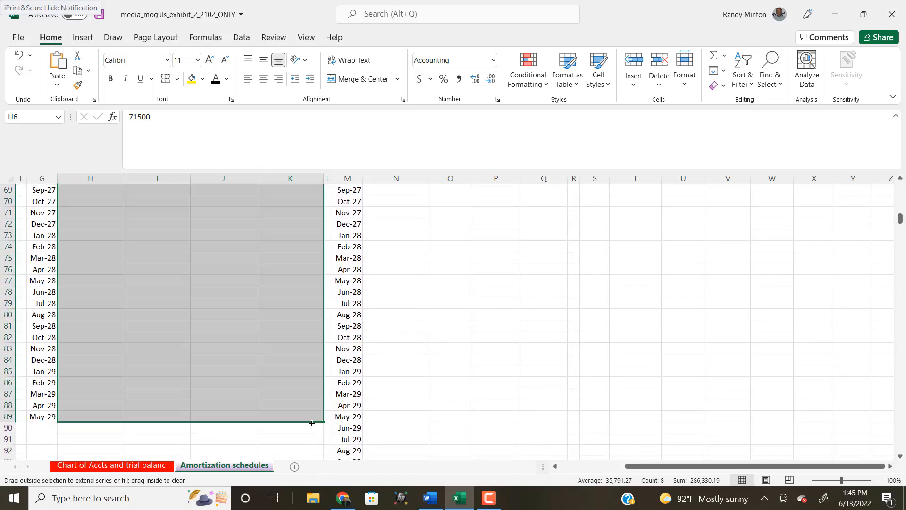
pyautogui.scroll(20, 295, 405)
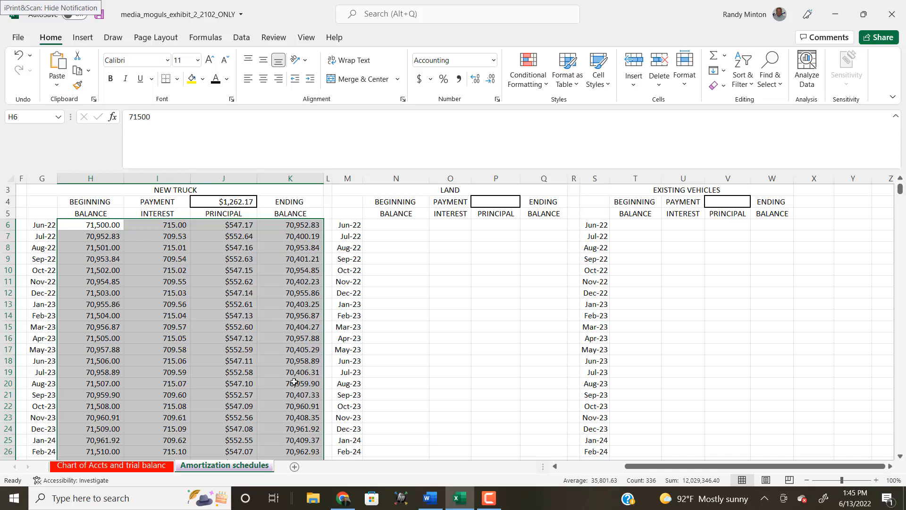
pyautogui.click(102, 248)
pyautogui.moveTo(102, 249); pyautogui.dragTo(262, 357)
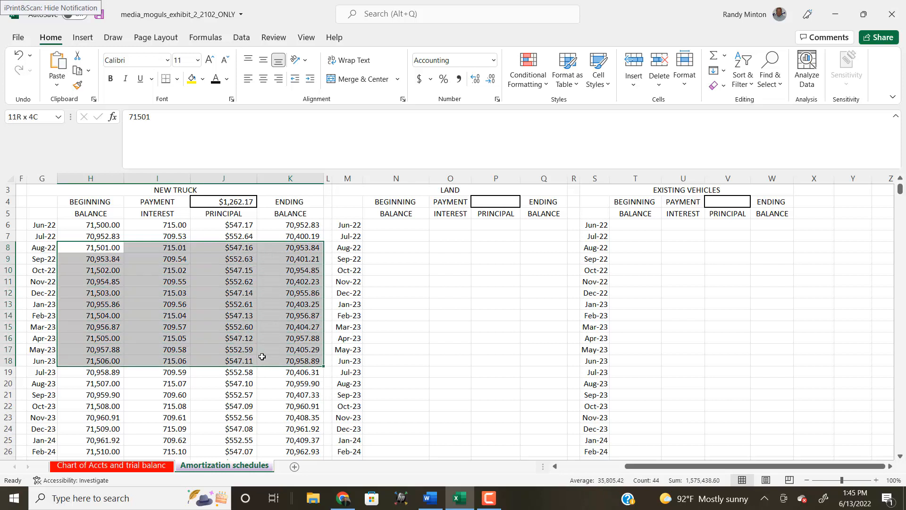
# Fill only the new truck's Jul-22 formulas in H7:K7 down through May-29 in row 89 and check the final ending balance.
pyautogui.moveTo(85, 237); pyautogui.dragTo(279, 242)
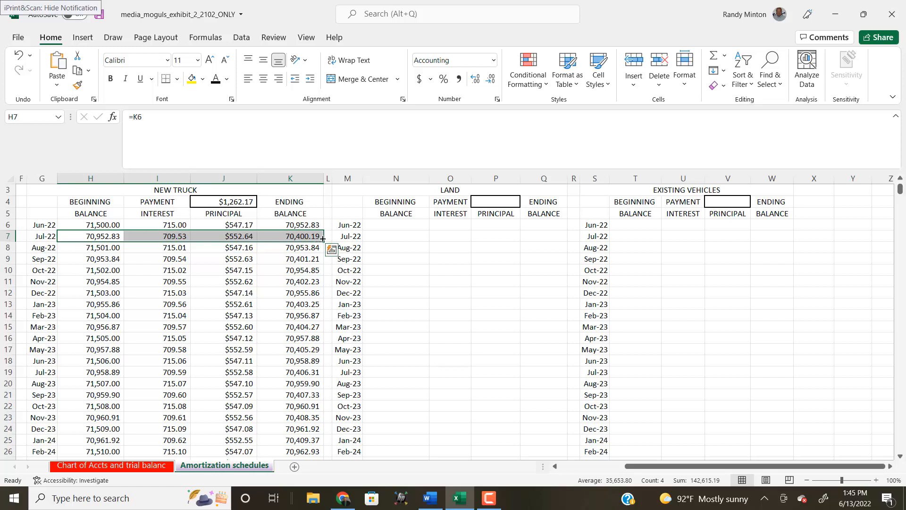
pyautogui.moveTo(323, 241); pyautogui.dragTo(321, 254)
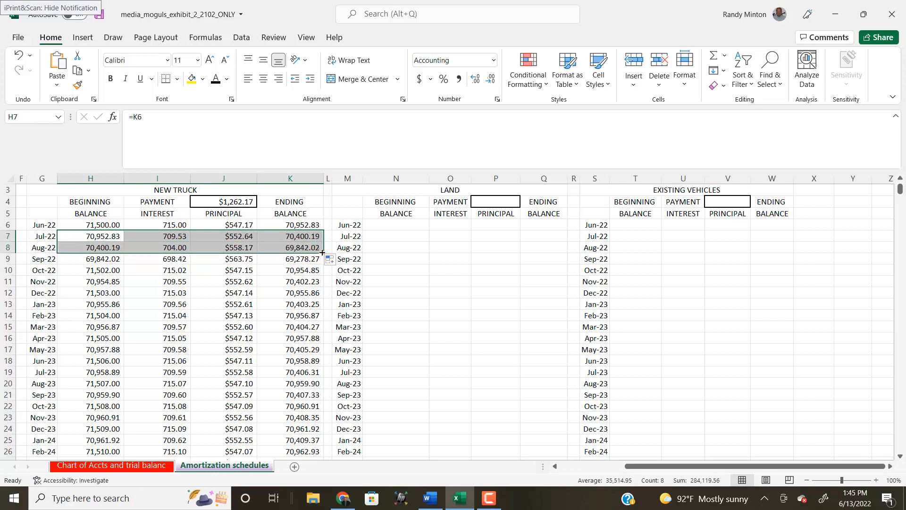
pyautogui.moveTo(322, 253)
pyautogui.mouseDown()
pyautogui.moveTo(290, 485)
pyautogui.moveTo(290, 415)
pyautogui.moveTo(274, 428)
pyautogui.mouseUp()
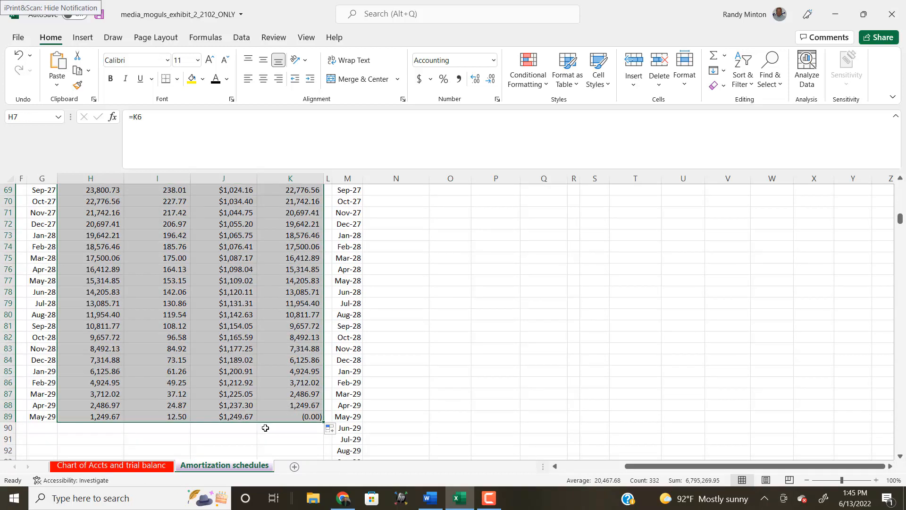
pyautogui.click(301, 418)
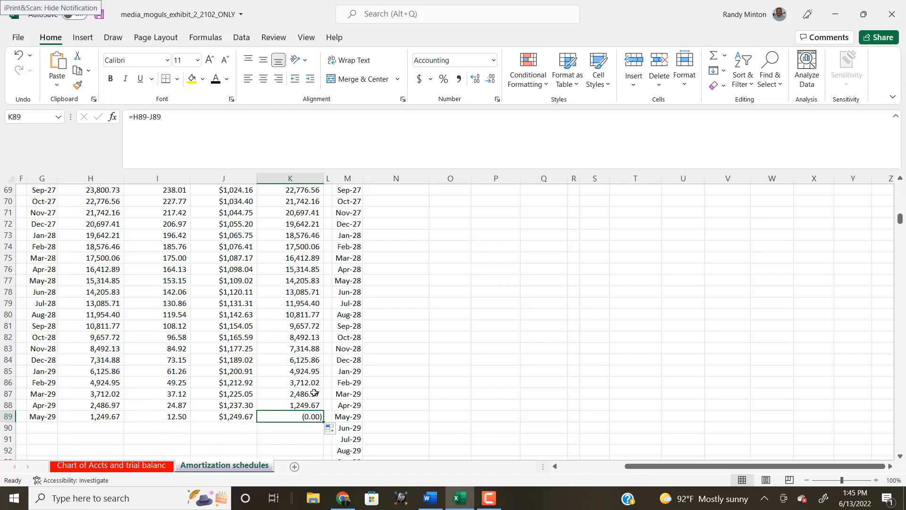
pyautogui.scroll(20, 302, 385)
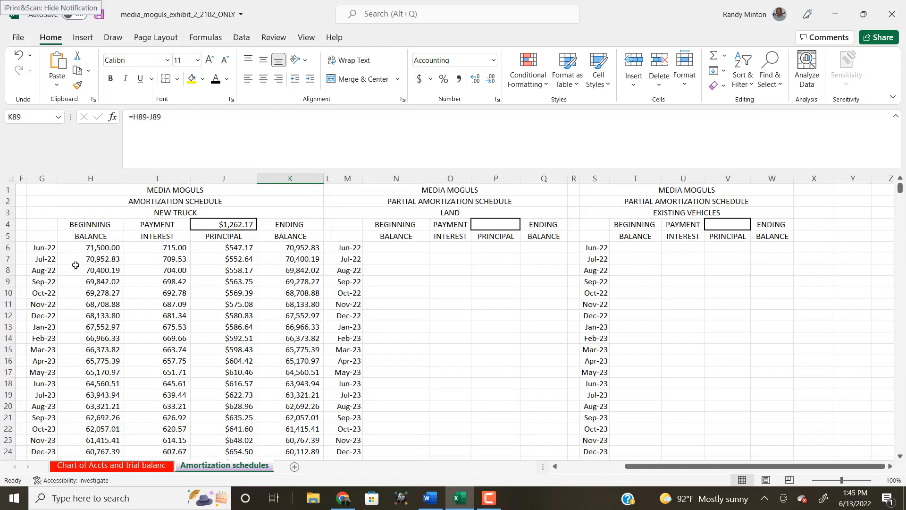
# Repeat the fill of the Jul-22 row formulas through May-29 and return to the top of the new truck schedule.
pyautogui.moveTo(85, 260); pyautogui.dragTo(303, 259)
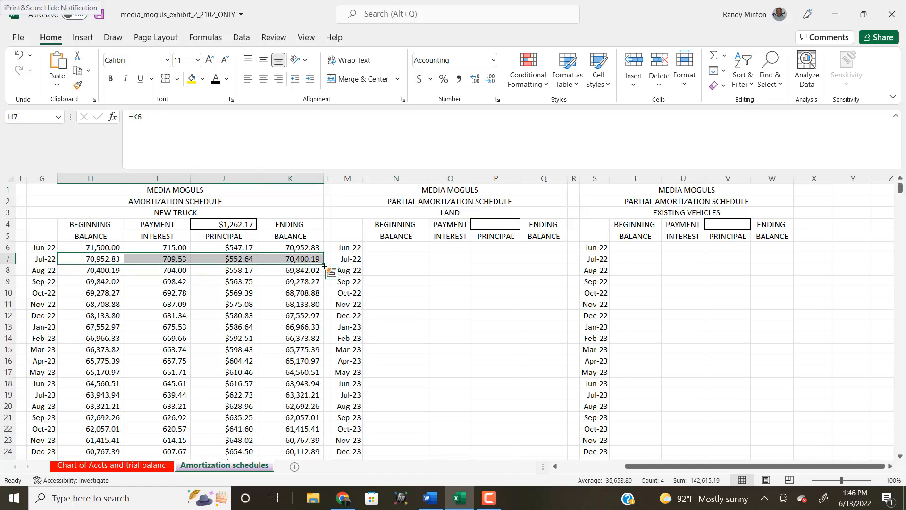
pyautogui.moveTo(323, 266); pyautogui.dragTo(329, 482)
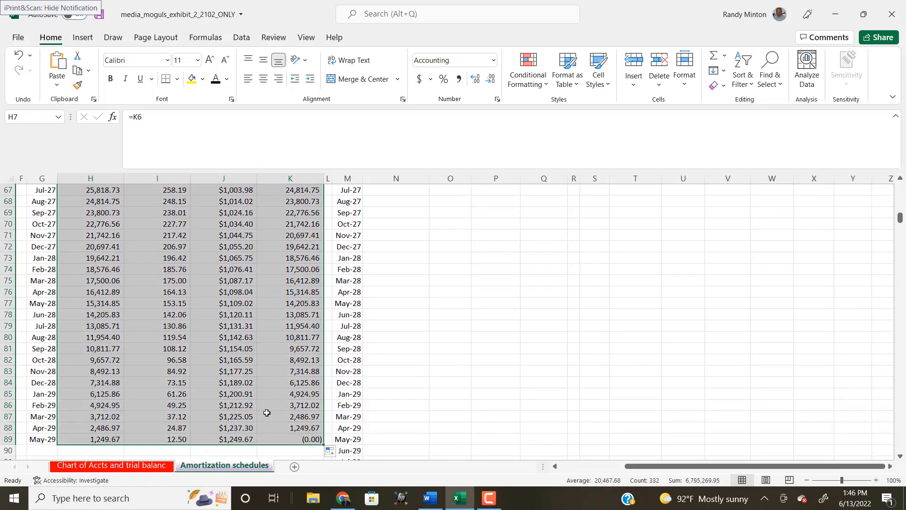
pyautogui.scroll(9, 262, 346)
pyautogui.scroll(13, 263, 346)
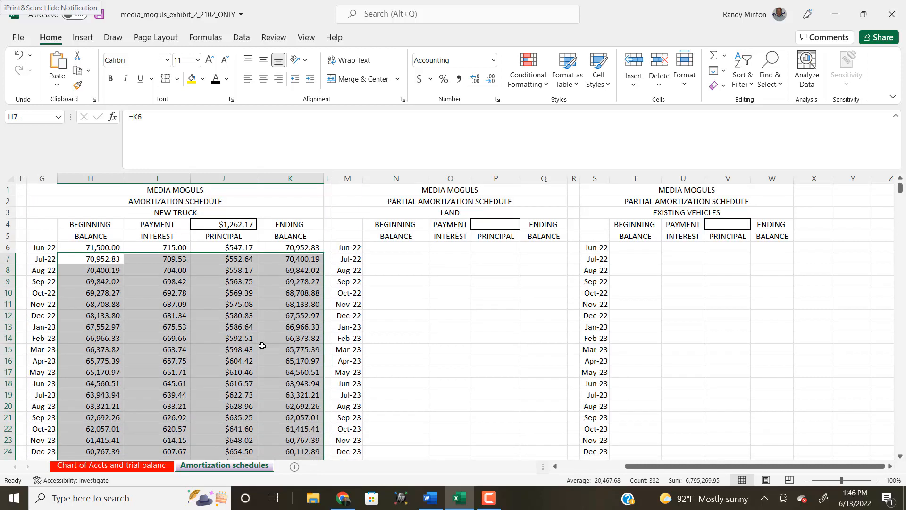
pyautogui.click(277, 202)
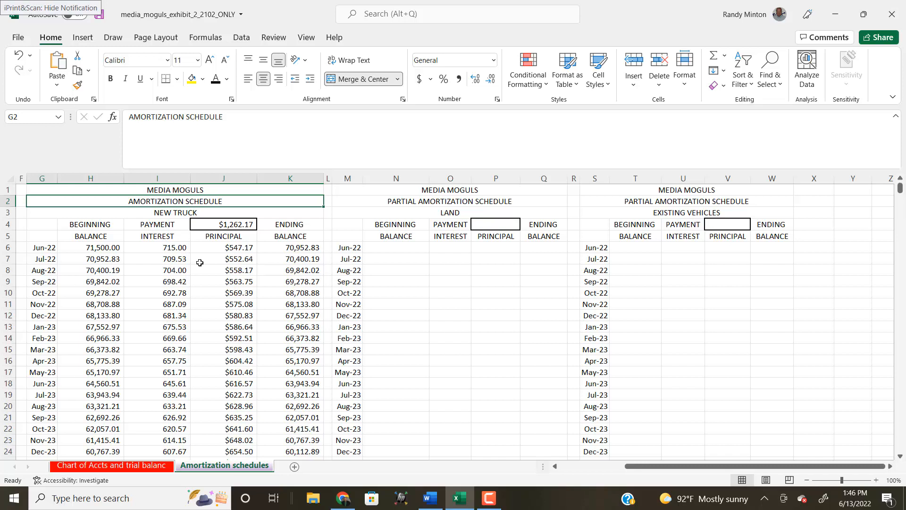
# Switch to Wave and start a new journal transaction for Media Moguls.
pyautogui.hotkey('alt', 'Tab')
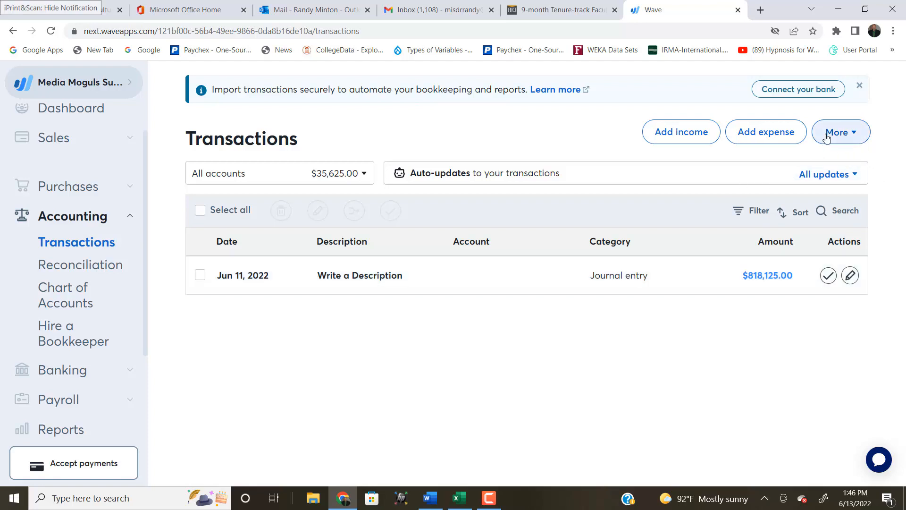
pyautogui.click(857, 138)
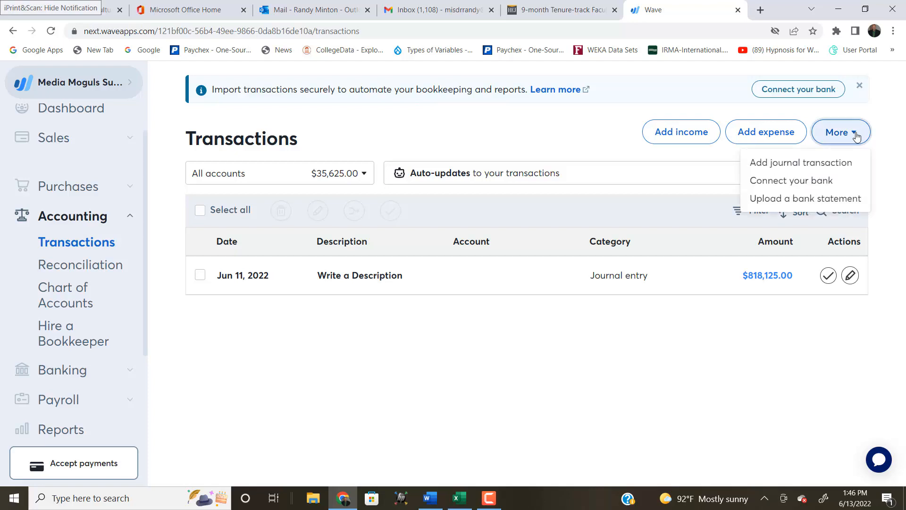
pyautogui.click(820, 162)
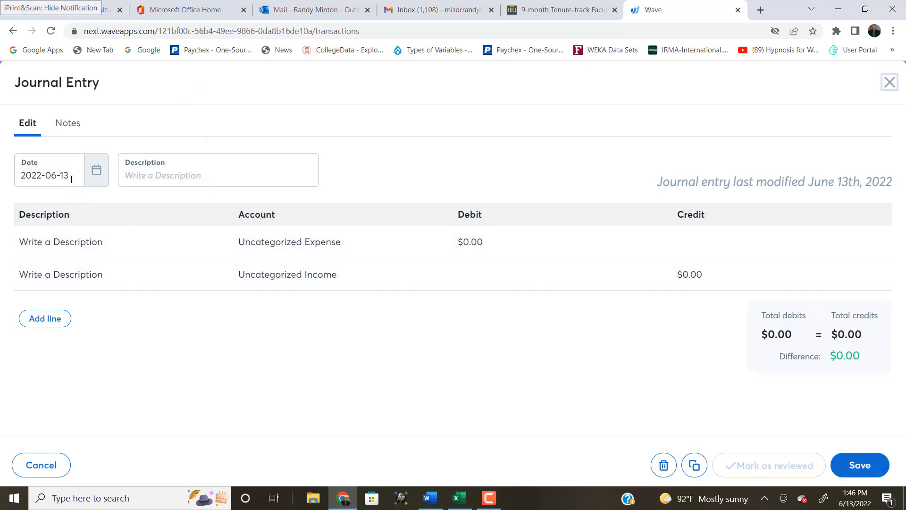
# Date the journal entry 2022-06-02 and describe it as "made new truck payment".
pyautogui.click(96, 172)
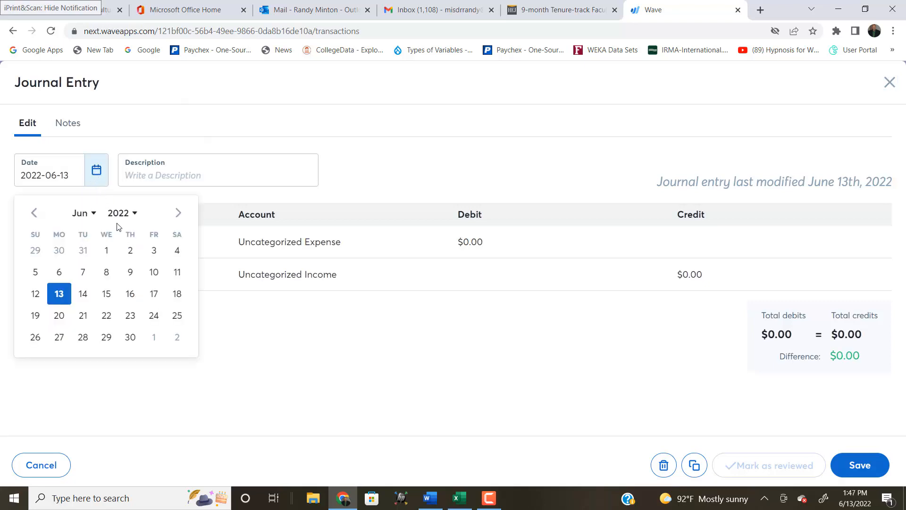
pyautogui.click(130, 251)
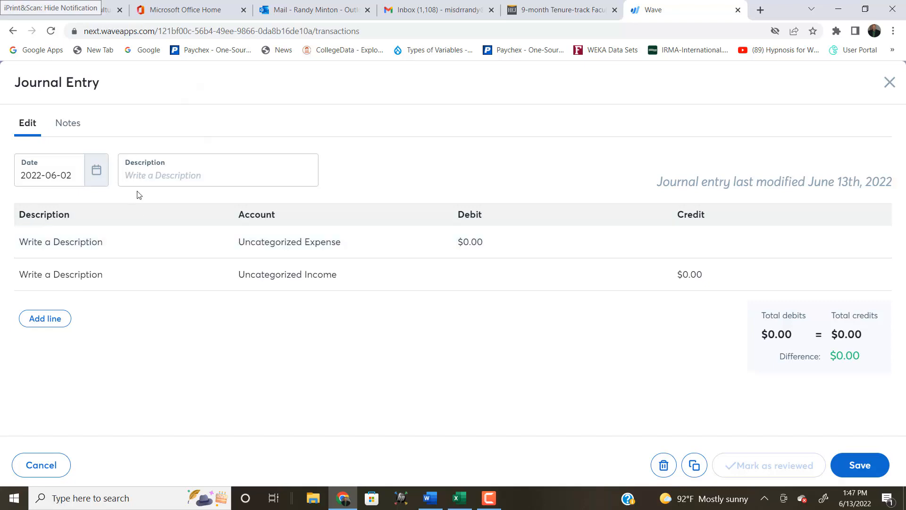
pyautogui.click(132, 177)
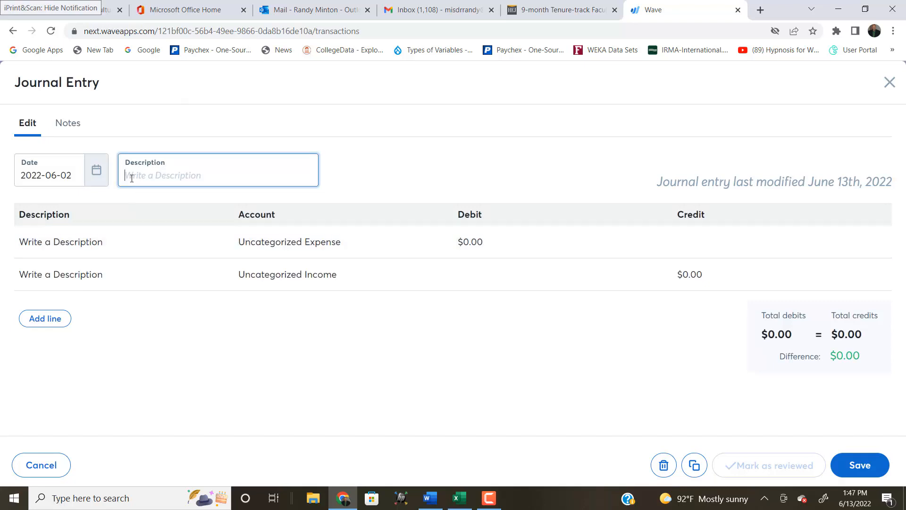
pyautogui.write('made new truck payment')
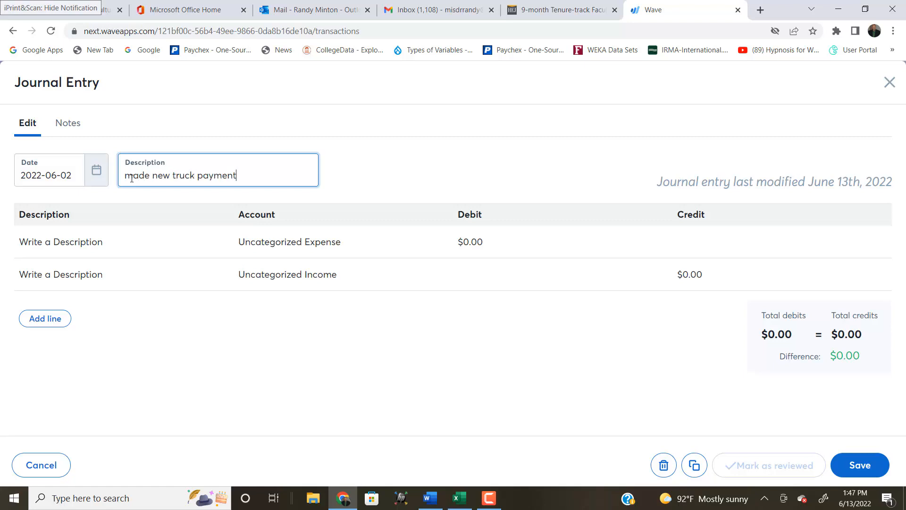
# Assign the first journal line to Interest Expense with a debit of 715.00.
pyautogui.click(269, 253)
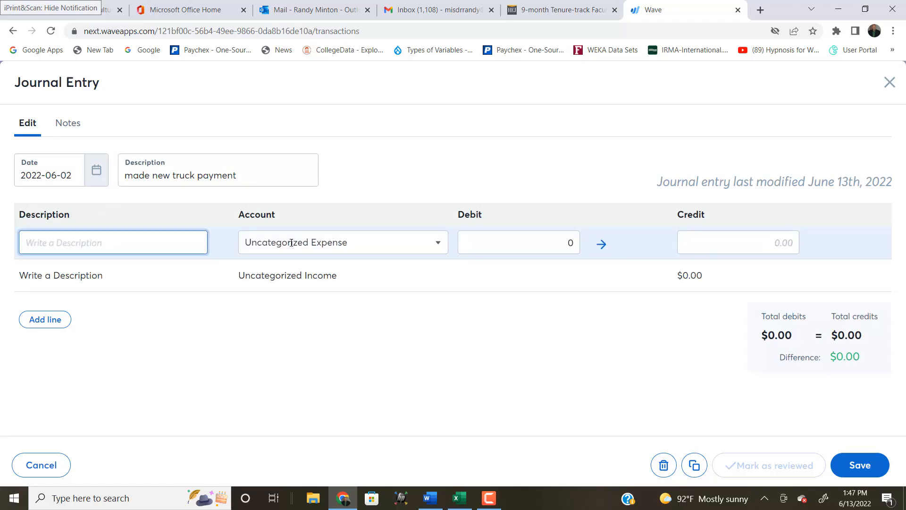
pyautogui.click(435, 242)
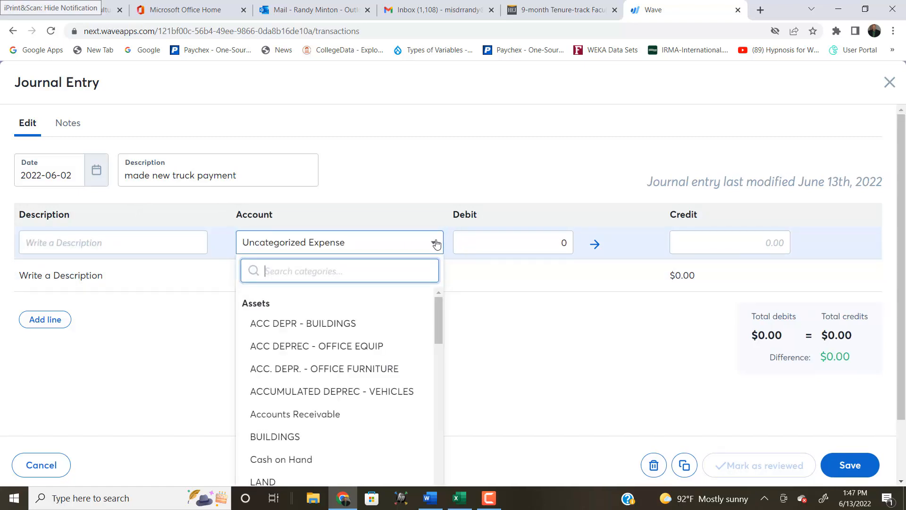
pyautogui.moveTo(442, 307); pyautogui.dragTo(438, 437)
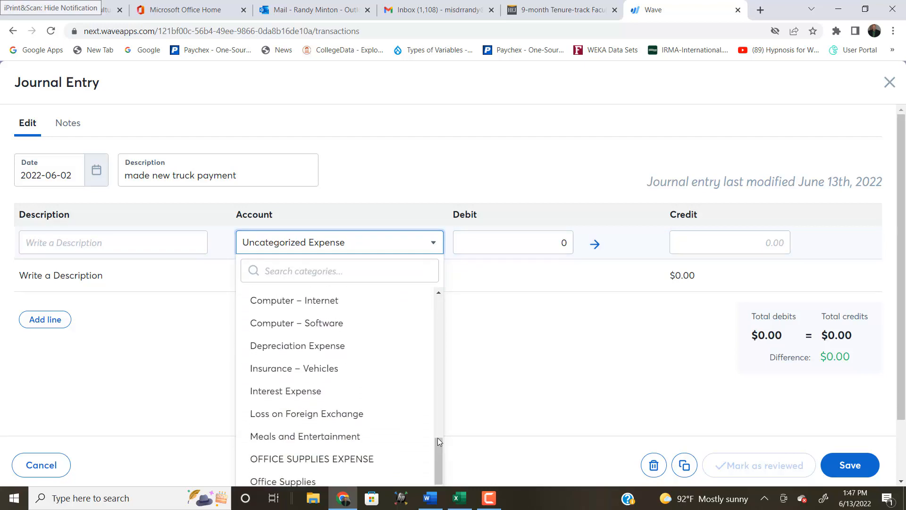
pyautogui.click(304, 394)
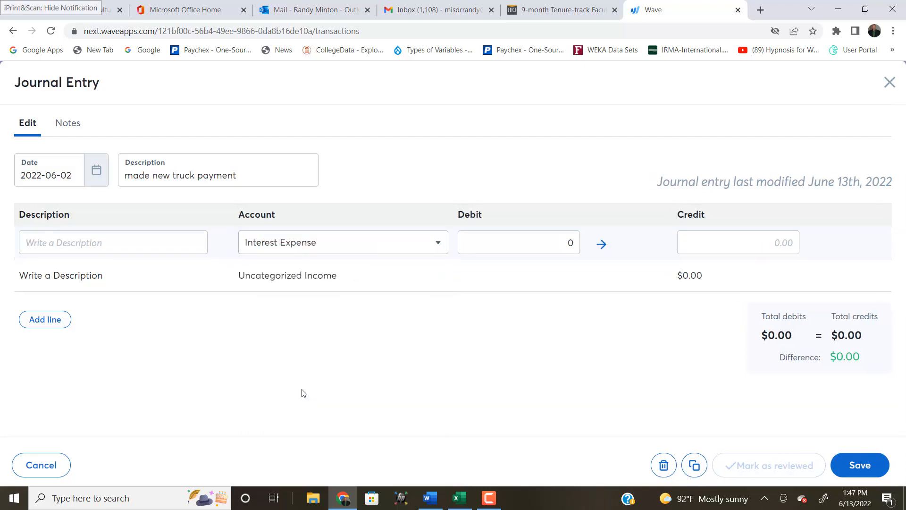
pyautogui.click(557, 244)
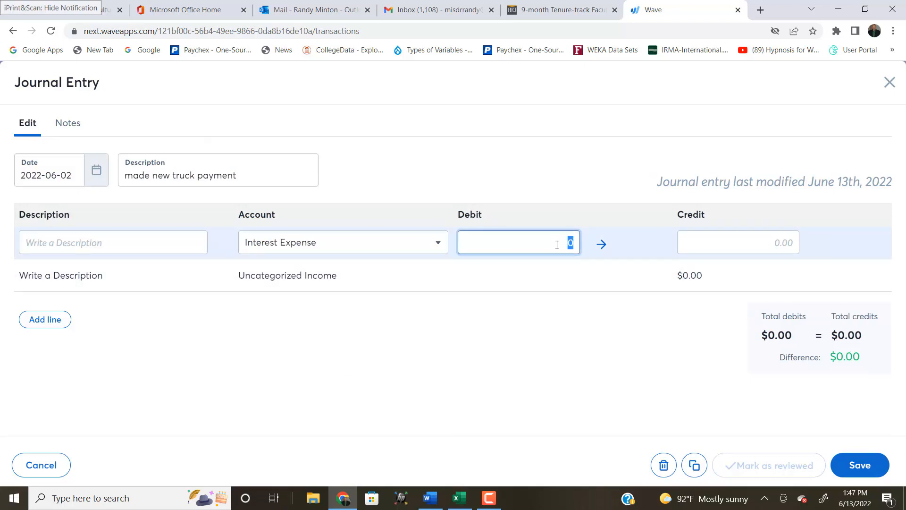
pyautogui.write('715.0')
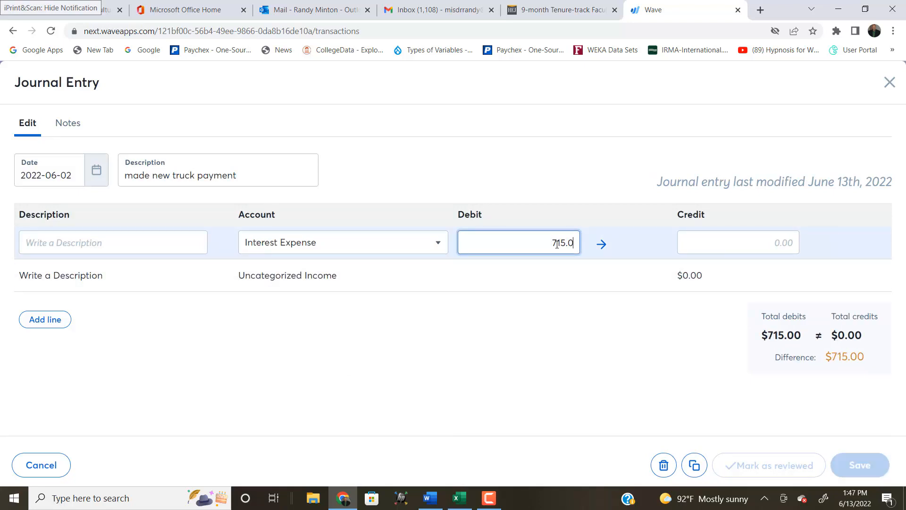
pyautogui.write('0')
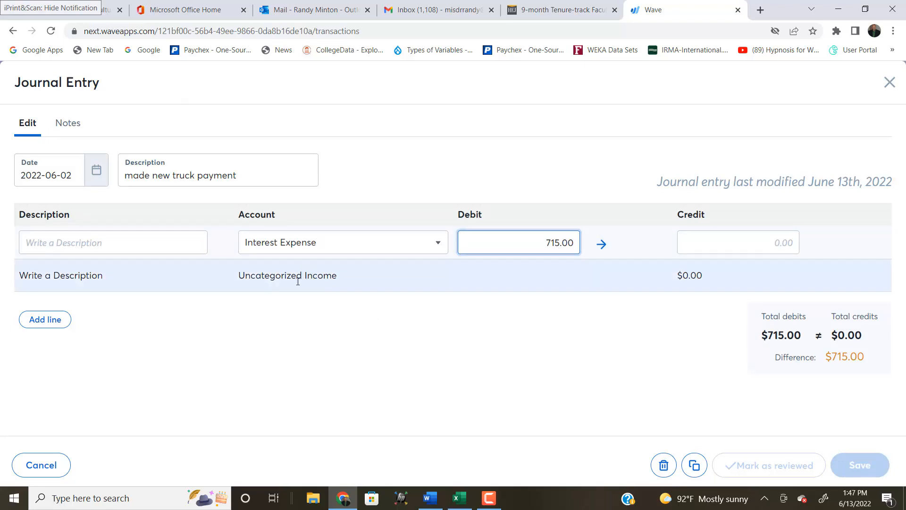
# Assign the second journal line to the NOTES PAYABLE - VEHICLES, CURRENT account.
pyautogui.click(316, 277)
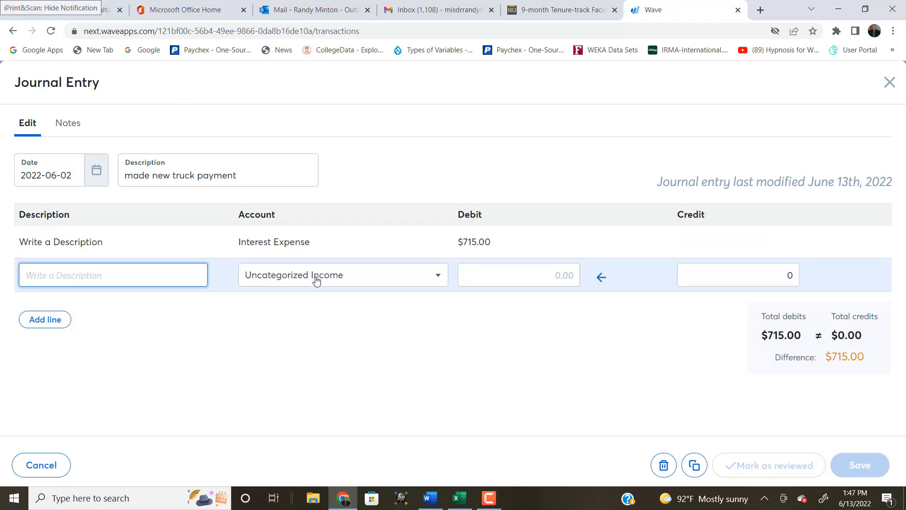
pyautogui.click(437, 278)
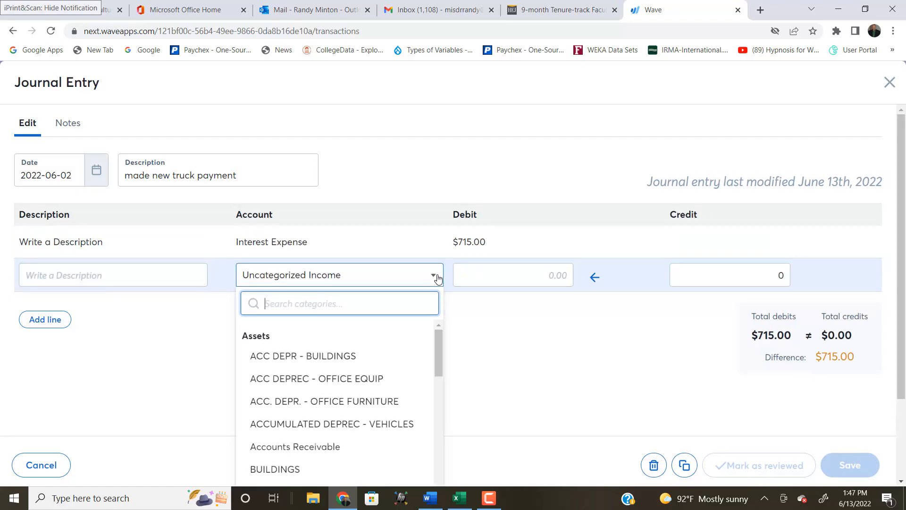
pyautogui.scroll(-3, 429, 389)
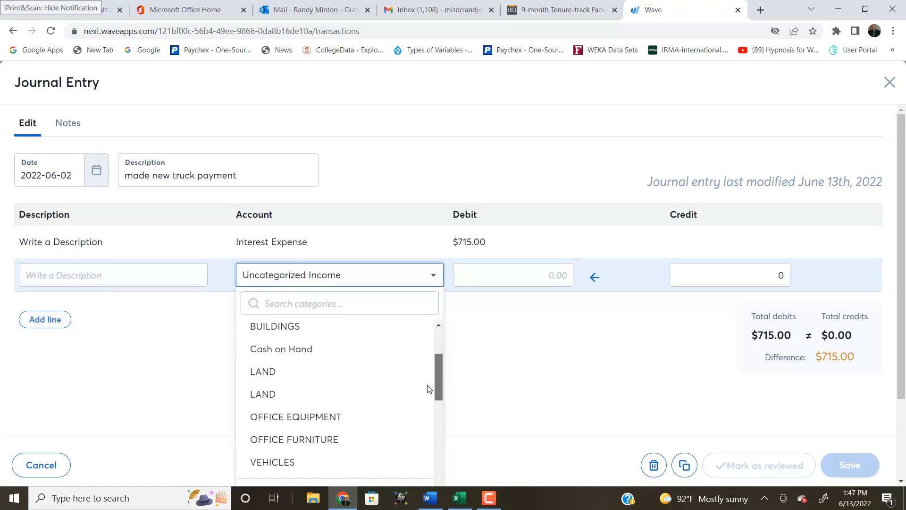
pyautogui.scroll(-3, 429, 389)
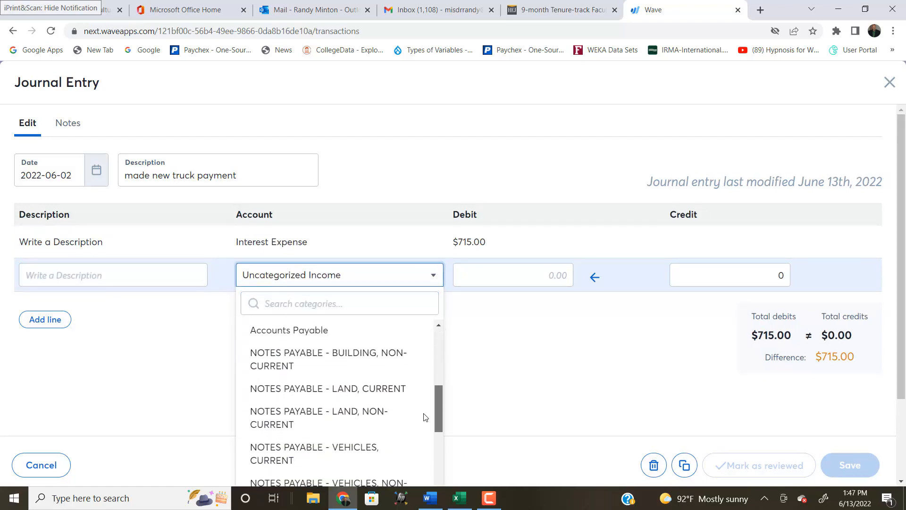
pyautogui.scroll(-2, 425, 417)
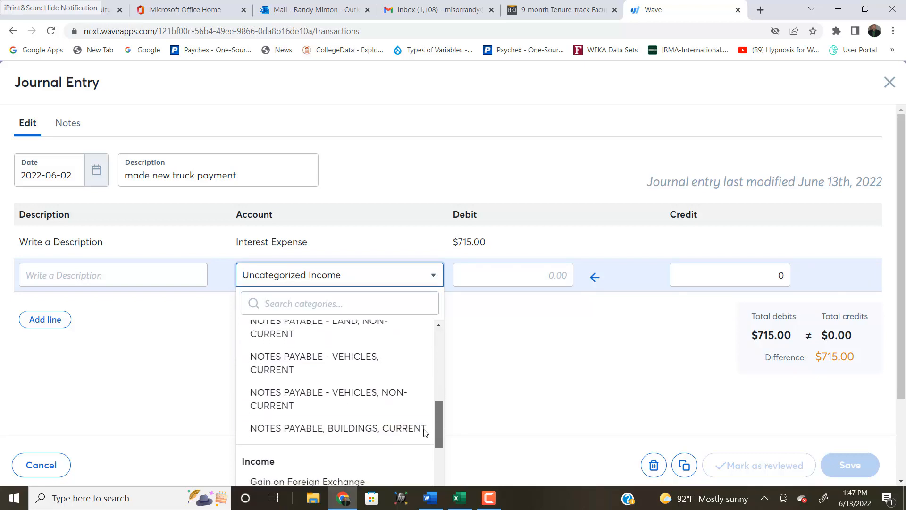
pyautogui.click(296, 363)
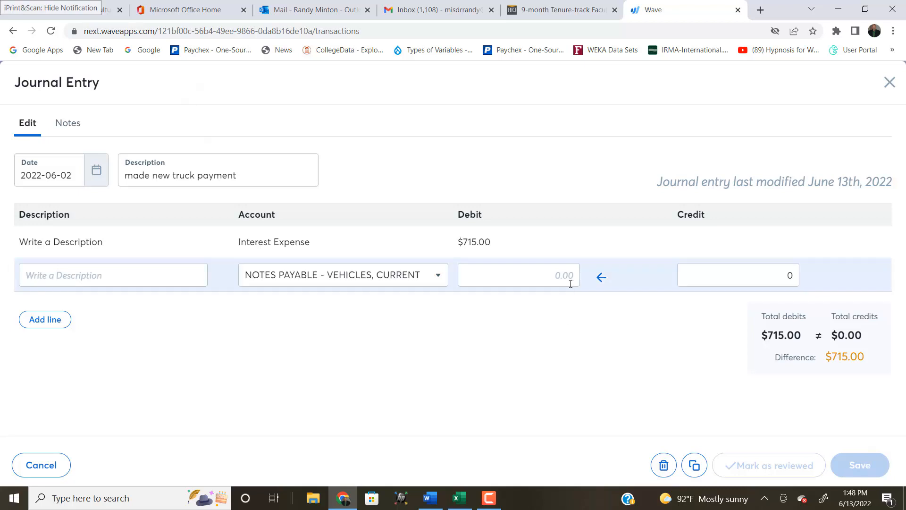
# Check the June principal amount in the Excel amortization schedule and enter 547.17 as the second line's debit.
pyautogui.click(557, 272)
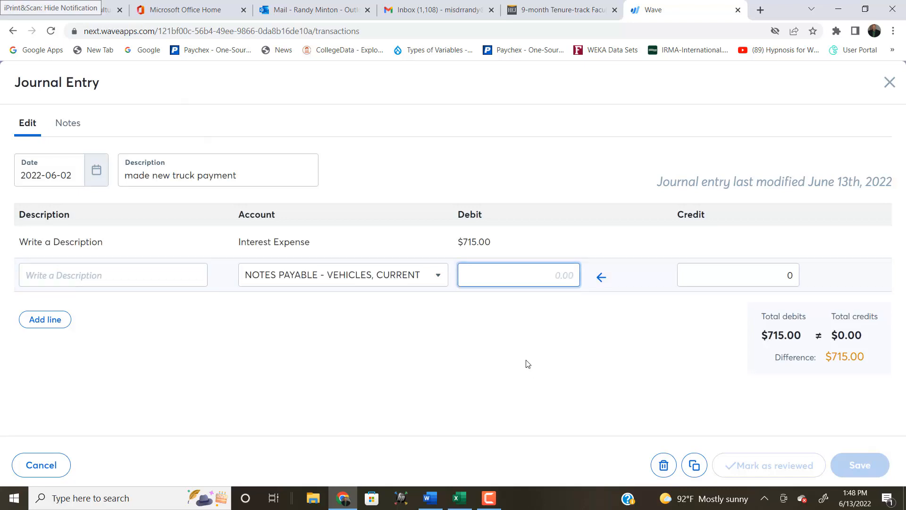
pyautogui.hotkey('alt', 'Tab')
pyautogui.hotkey('alt', 'Tab')
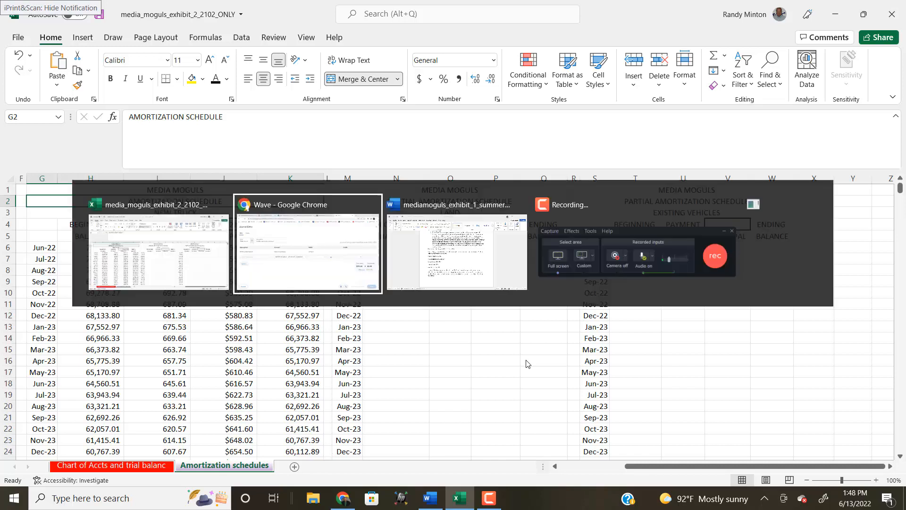
pyautogui.write('547.17')
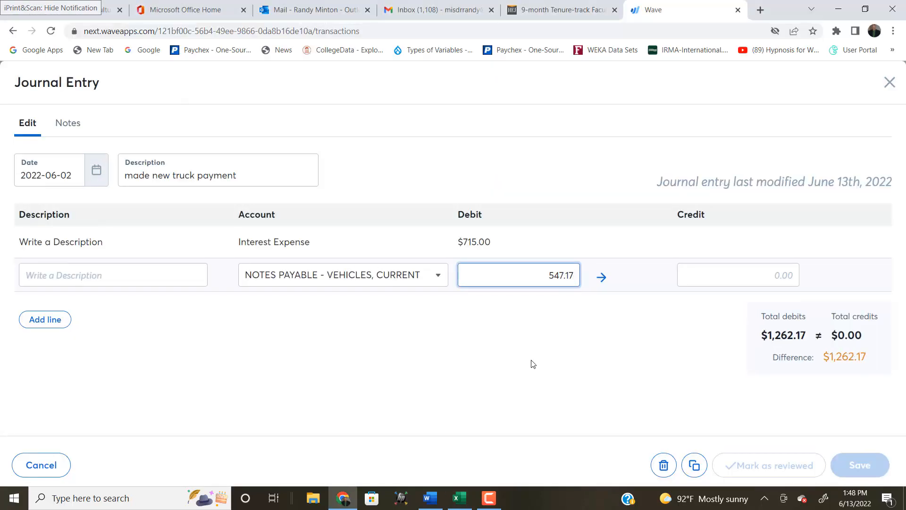
pyautogui.click(531, 362)
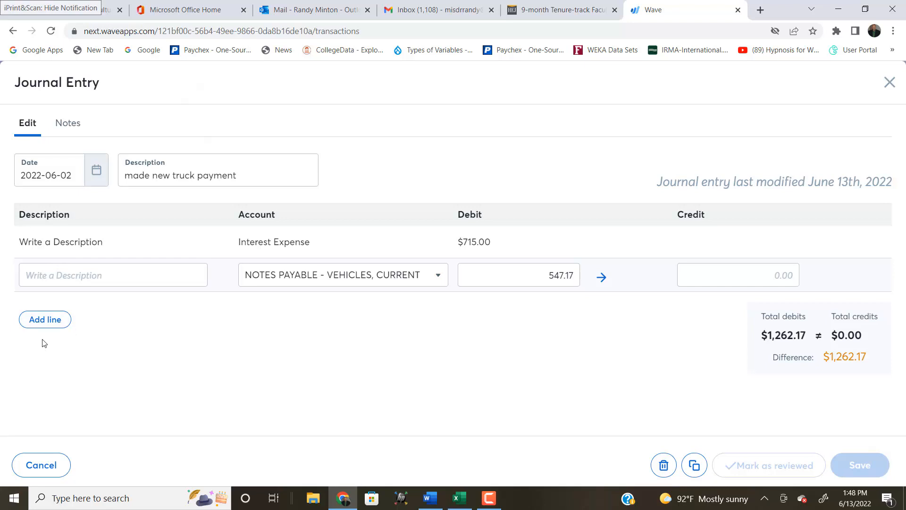
# Add a third journal line for Cash on Hand with a credit of 1262.17.
pyautogui.click(43, 320)
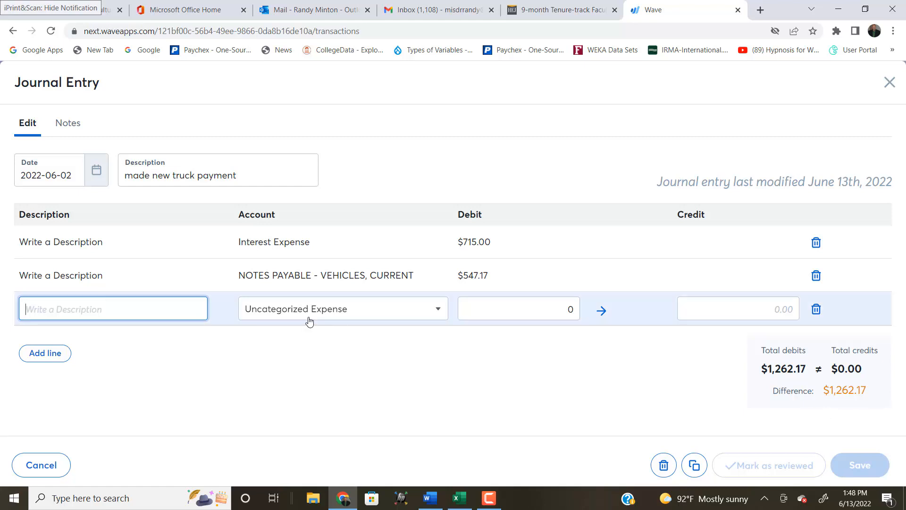
pyautogui.click(435, 310)
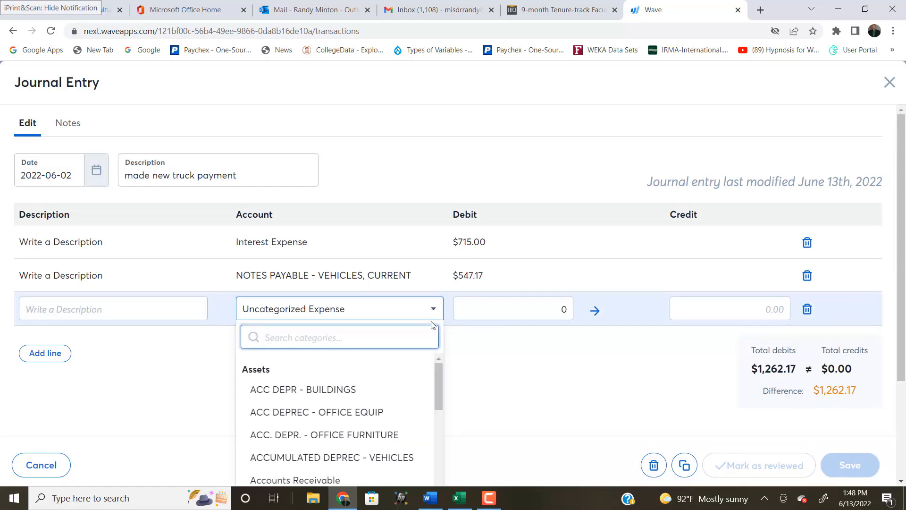
pyautogui.moveTo(438, 384); pyautogui.dragTo(436, 412)
pyautogui.click(269, 372)
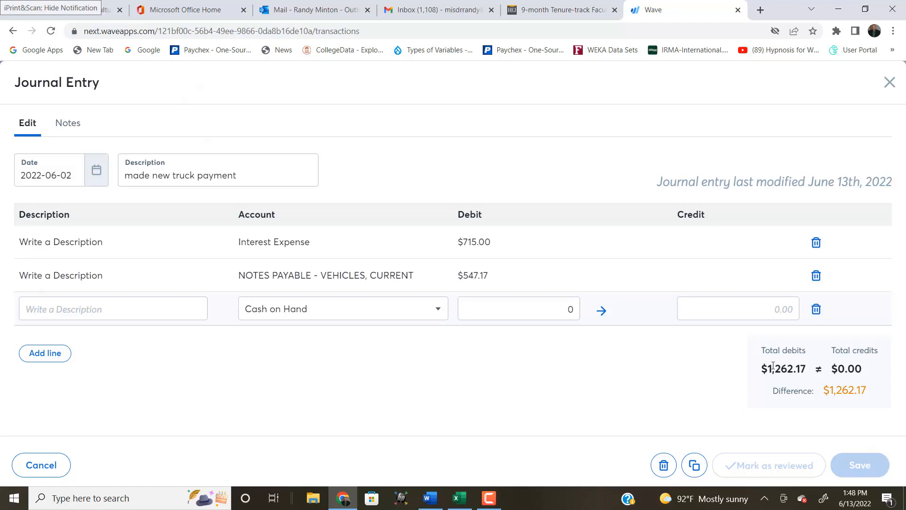
pyautogui.click(780, 308)
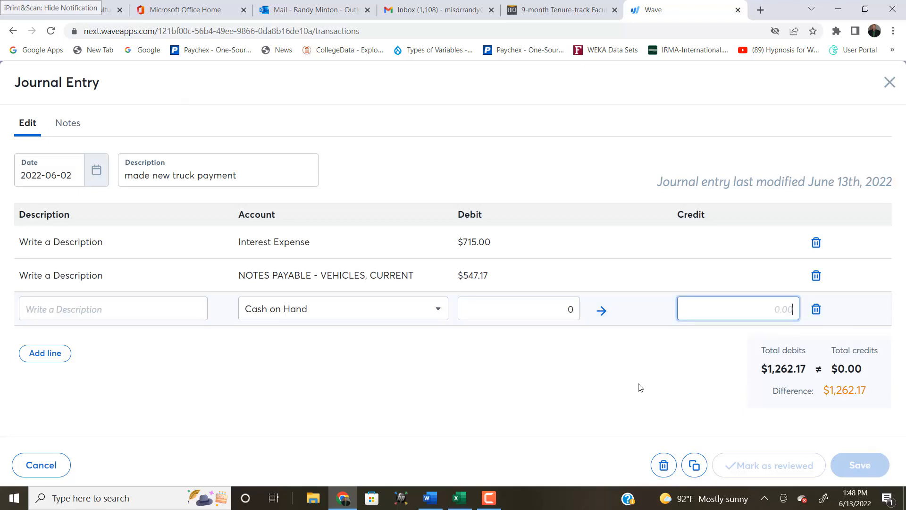
pyautogui.write('62.17')
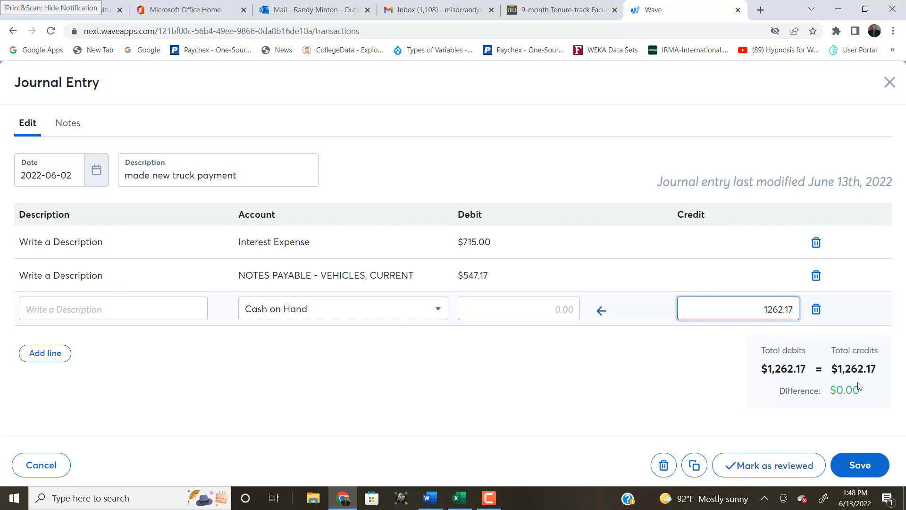
# Check that the debits and credits balance and save the truck payment journal entry.
pyautogui.moveTo(830, 390); pyautogui.dragTo(864, 391)
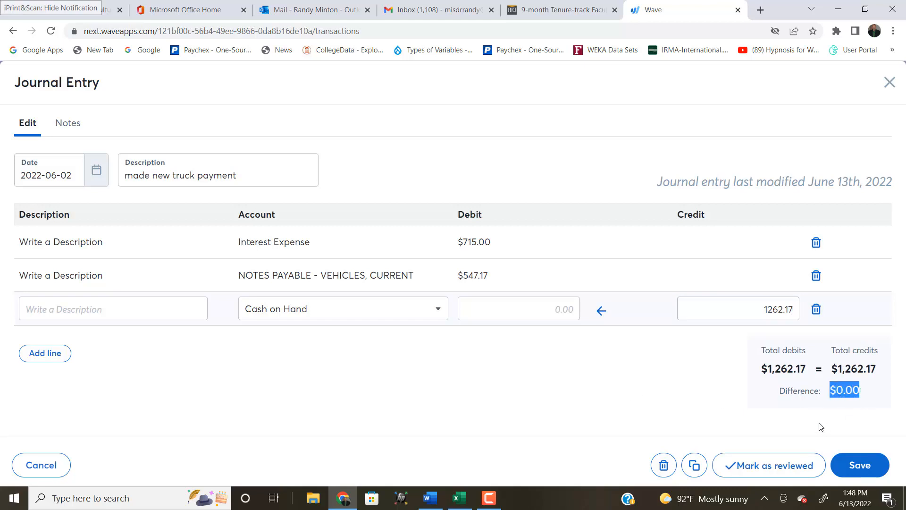
pyautogui.click(623, 397)
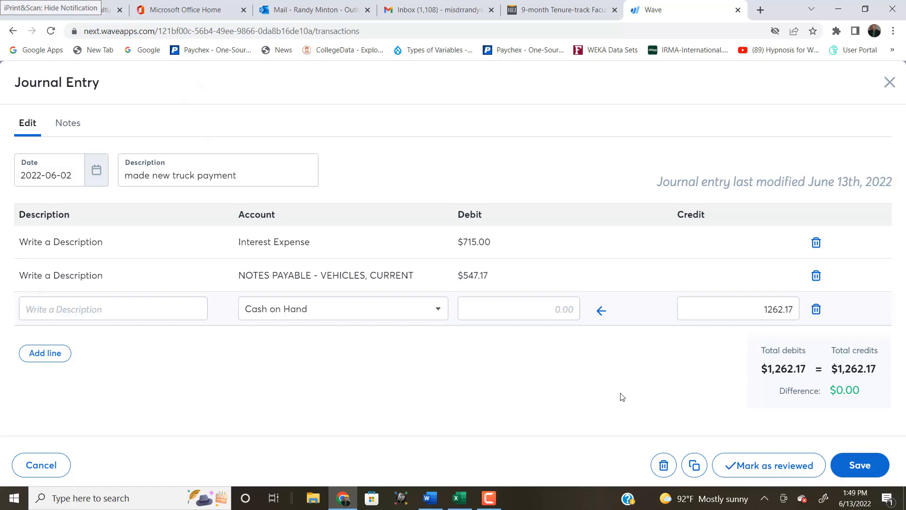
pyautogui.click(855, 466)
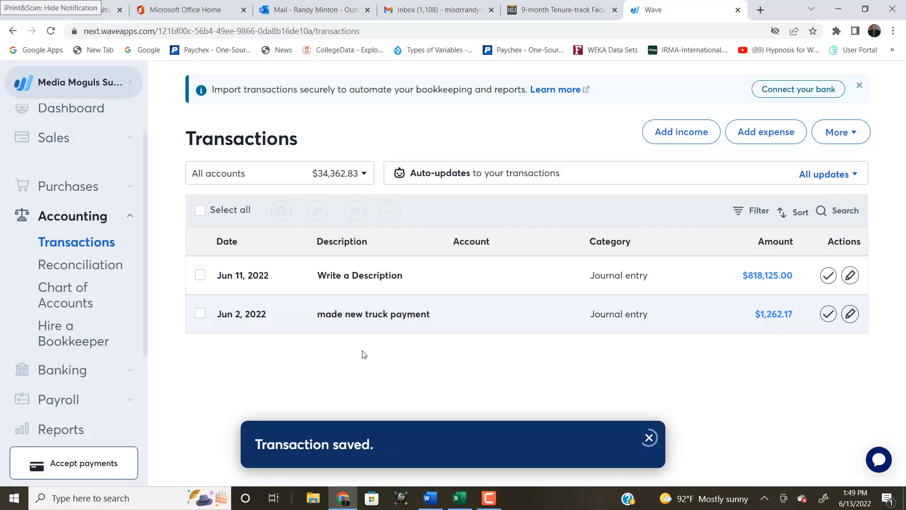
# Switch to the Word instructions and highlight the June 2 truck purchase paragraph, including "Details of the transaction follow:", in yellow.
pyautogui.hotkey('alt', 'Tab')
pyautogui.hotkey('alt', 'Tab')
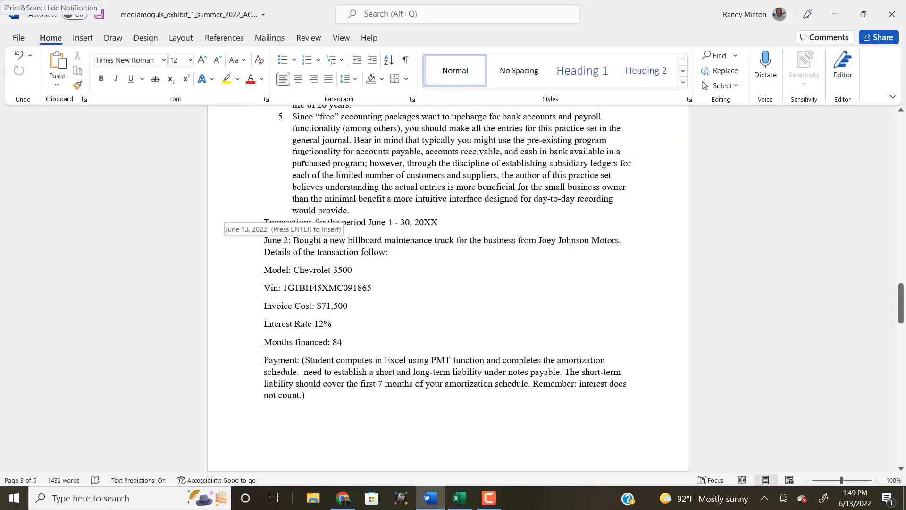
pyautogui.click(272, 188)
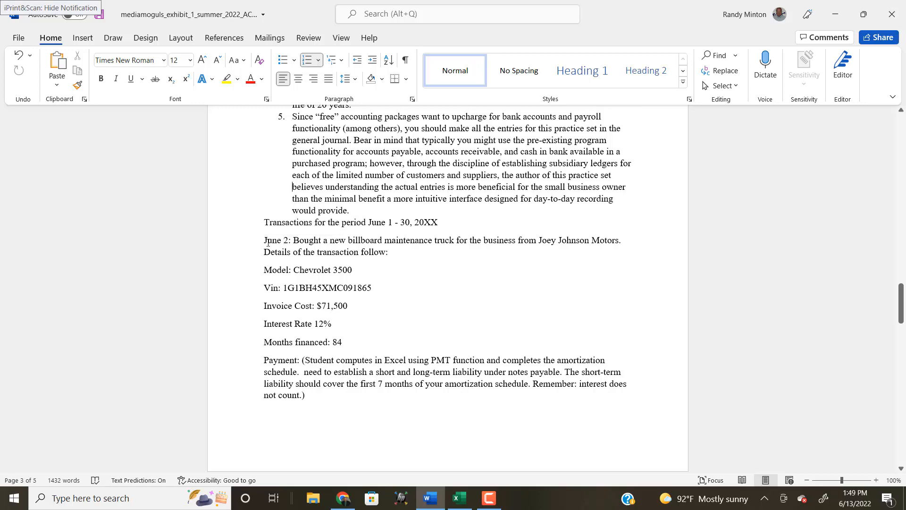
pyautogui.moveTo(265, 240); pyautogui.dragTo(392, 253)
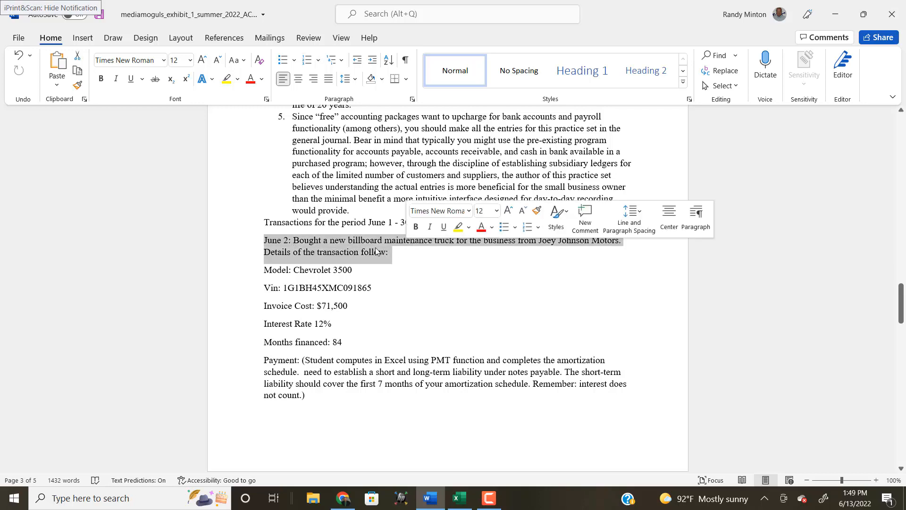
pyautogui.click(227, 79)
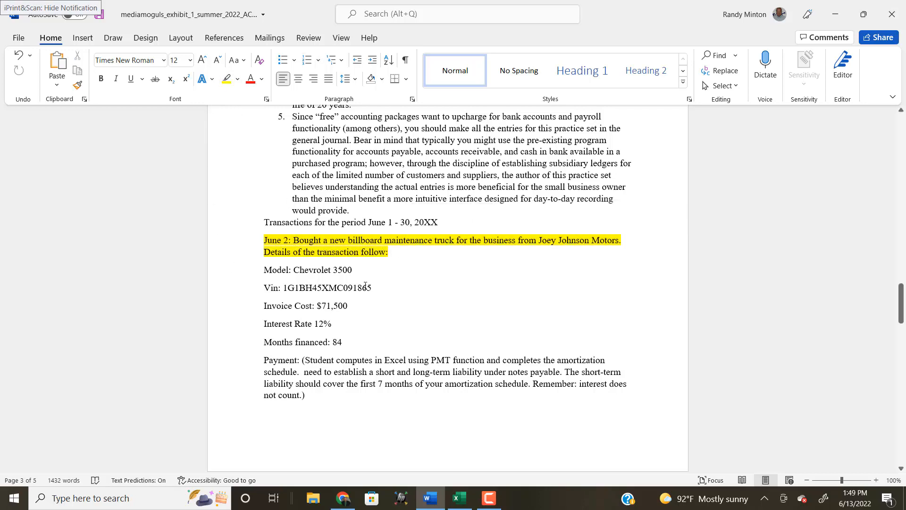
# Review the June 3 transactions in the Word document, switch back to Wave and start a new journal transaction.
pyautogui.scroll(-5, 365, 285)
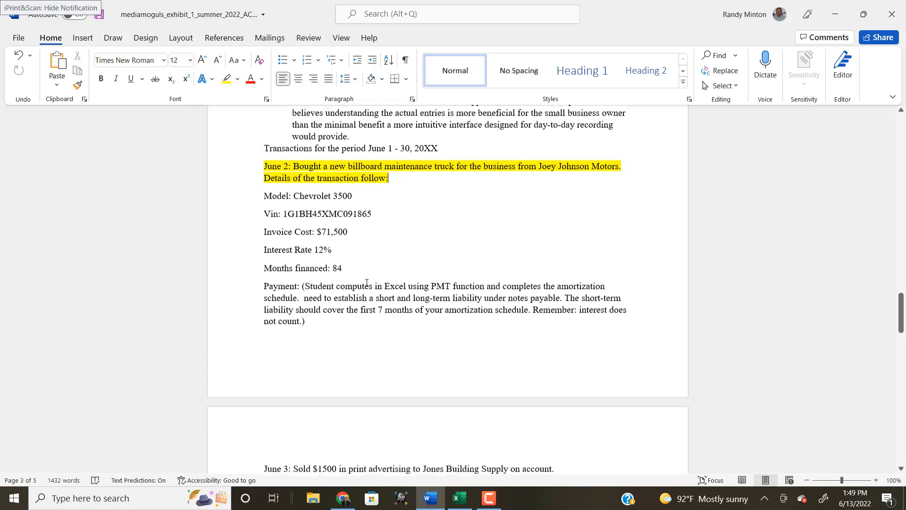
pyautogui.scroll(-7, 365, 283)
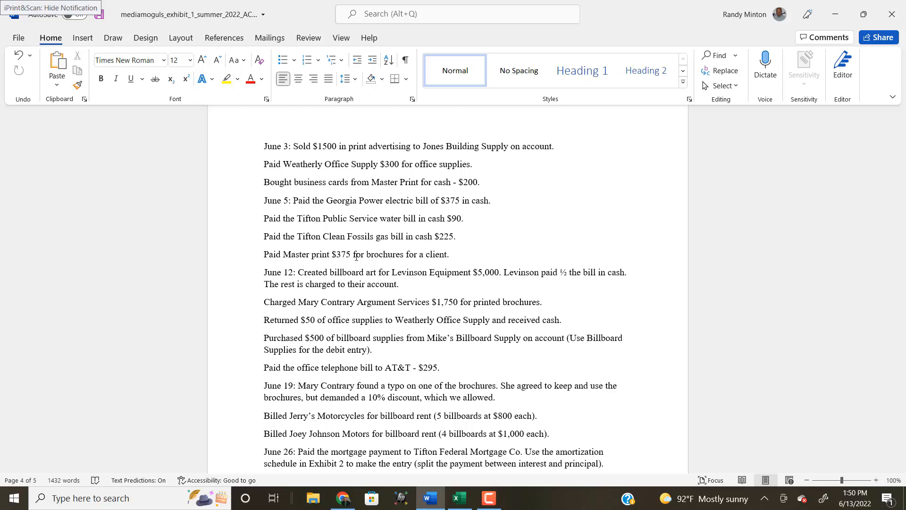
pyautogui.hotkey('alt', 'Tab')
pyautogui.hotkey('alt', 'Tab')
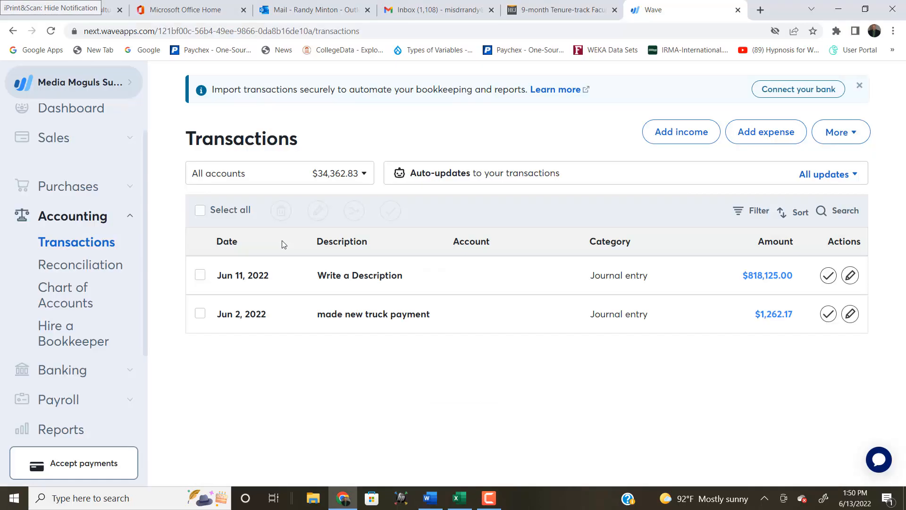
pyautogui.click(283, 244)
pyautogui.click(856, 135)
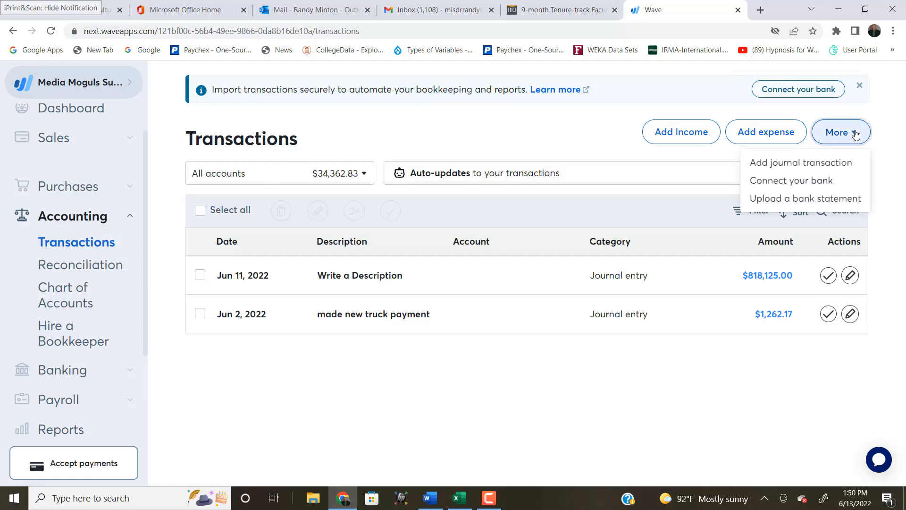
pyautogui.click(797, 164)
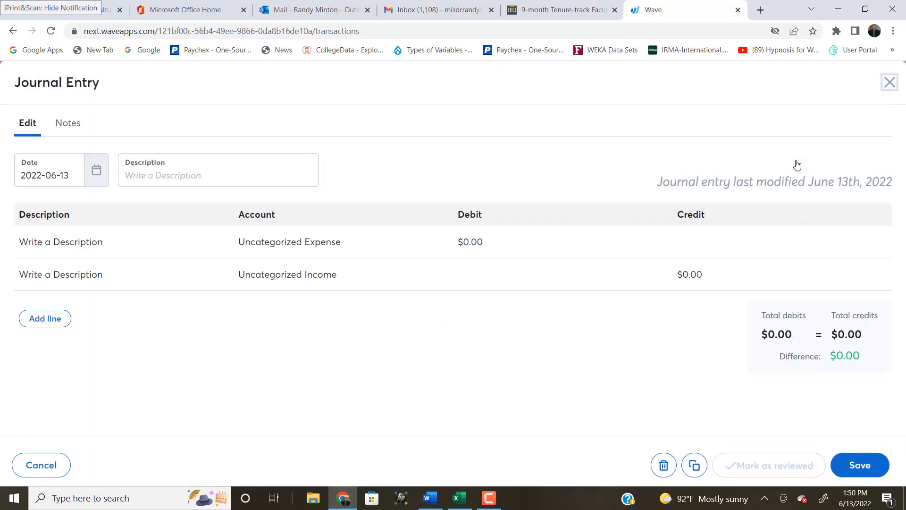
# Describe the new journal entry as "sold print ads to jones".
pyautogui.click(133, 179)
pyautogui.write('sl')
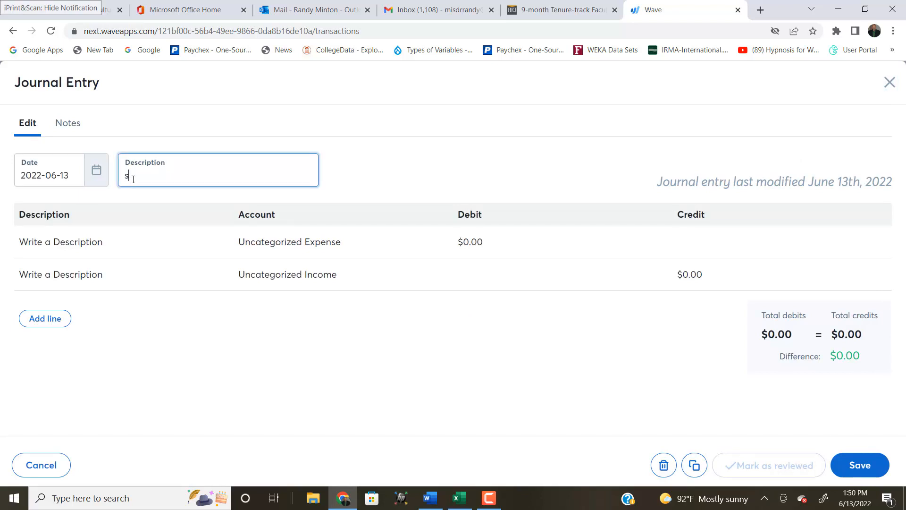
pyautogui.write('old print ads to jonew')
pyautogui.press('BackSpace')
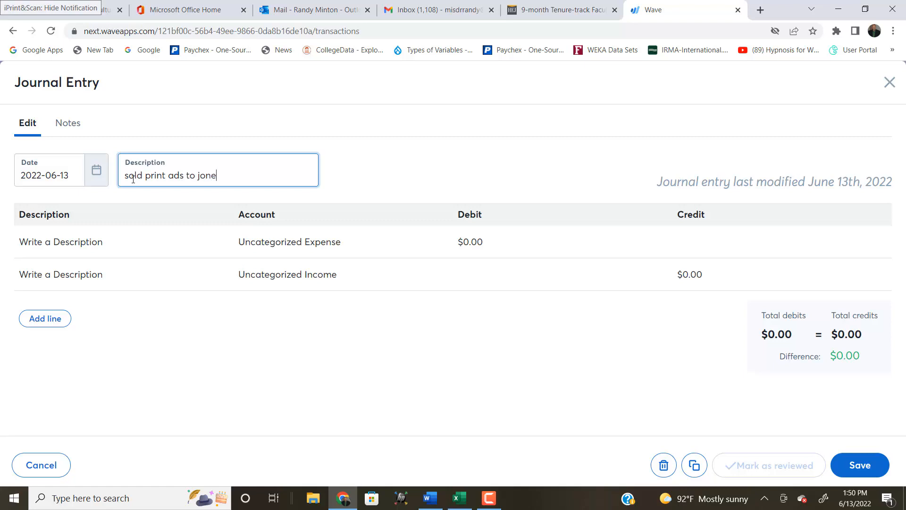
pyautogui.write('s')
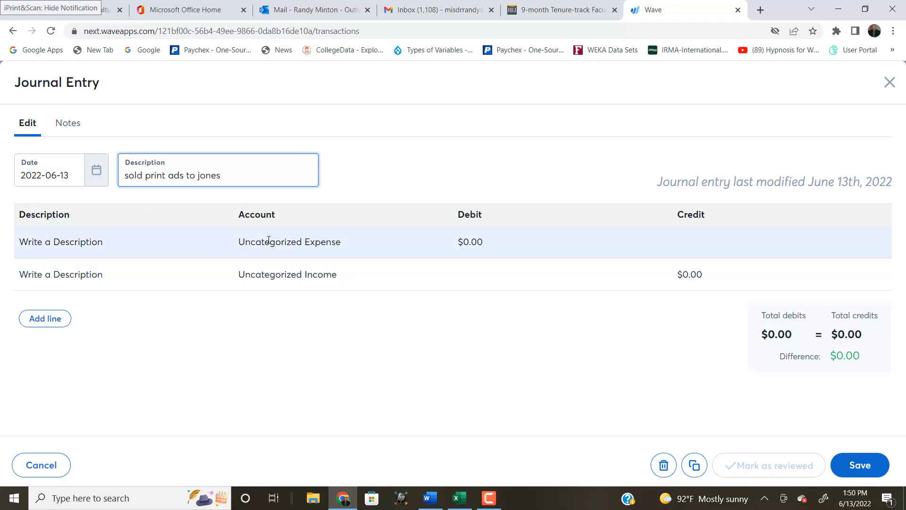
# Set the debit line of the print ads entry to Accounts Receivable with an amount of 1500.
pyautogui.click(269, 240)
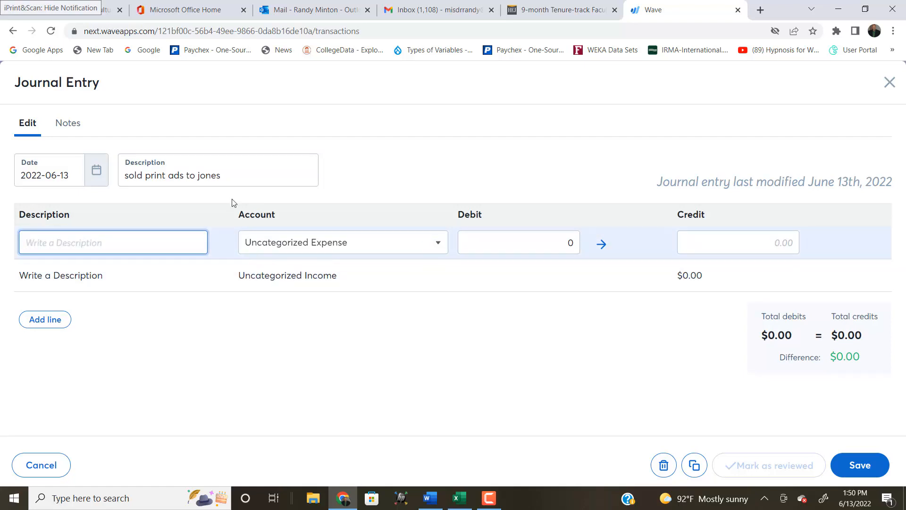
pyautogui.click(439, 244)
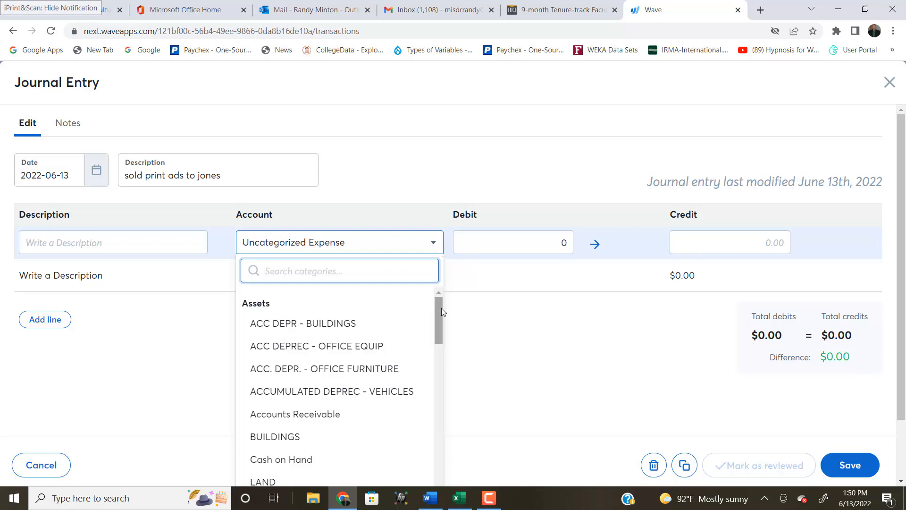
pyautogui.moveTo(440, 310); pyautogui.dragTo(447, 331)
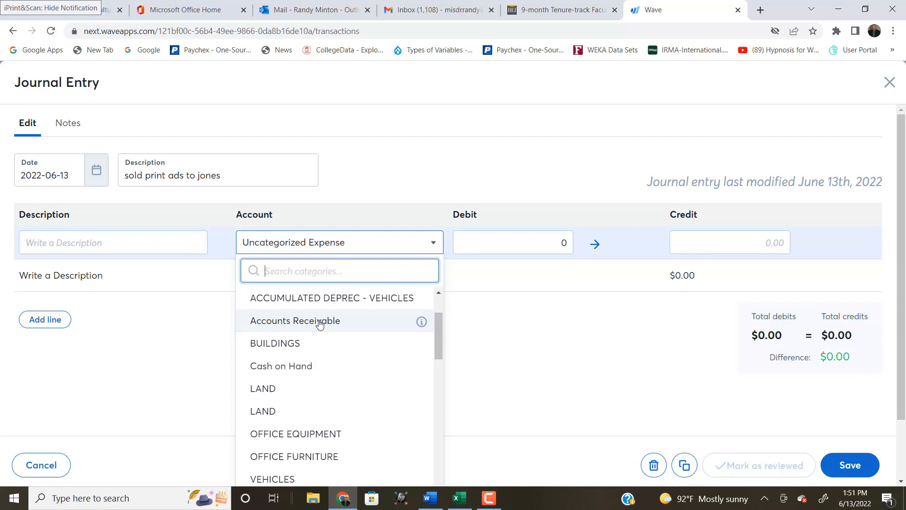
pyautogui.click(319, 324)
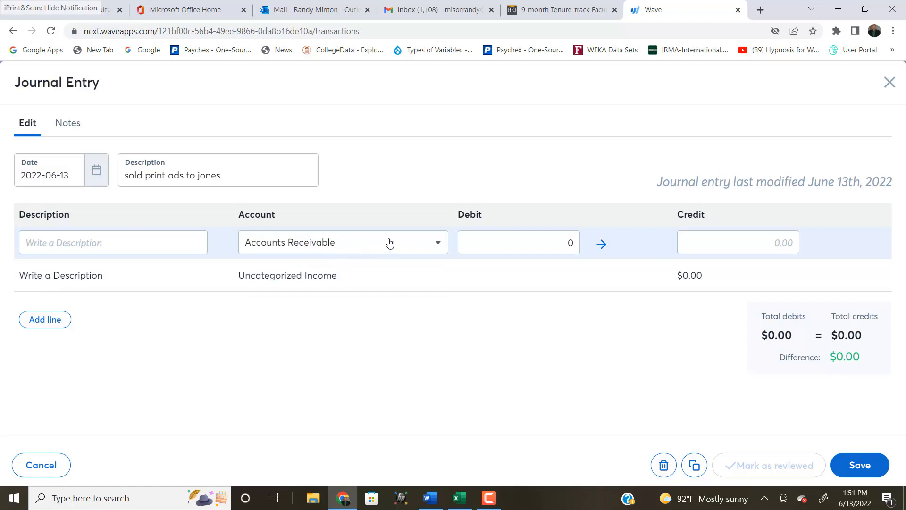
pyautogui.click(564, 249)
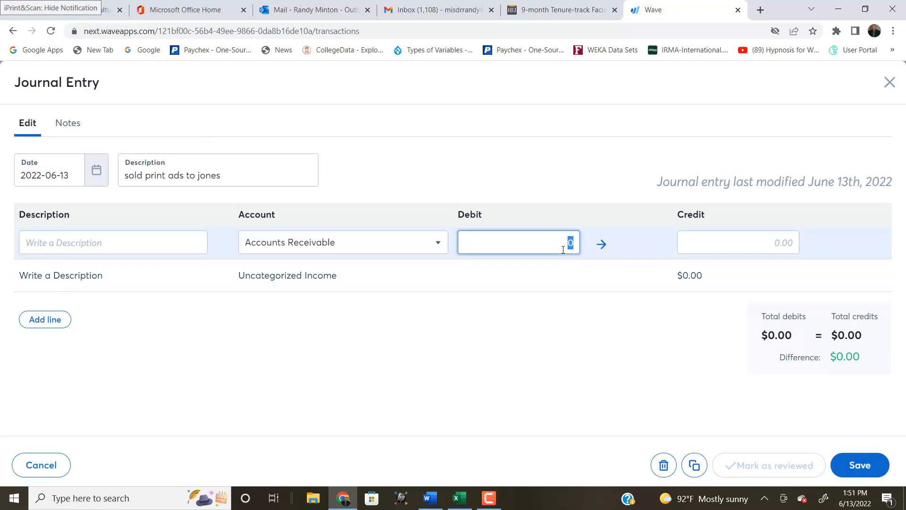
pyautogui.write('1500')
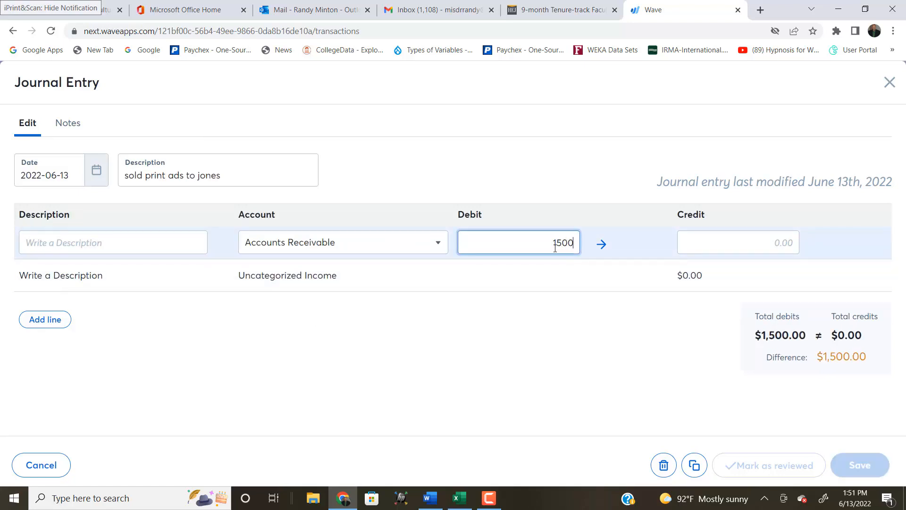
# Assign the credit line to PRINT ADVERTISING REVENUE with an amount of 1500 and save the journal entry.
pyautogui.click(342, 274)
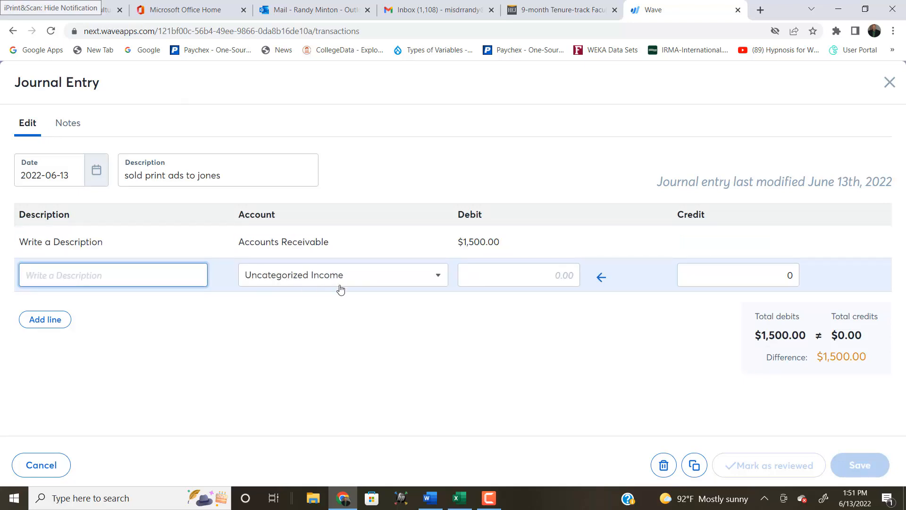
pyautogui.click(440, 276)
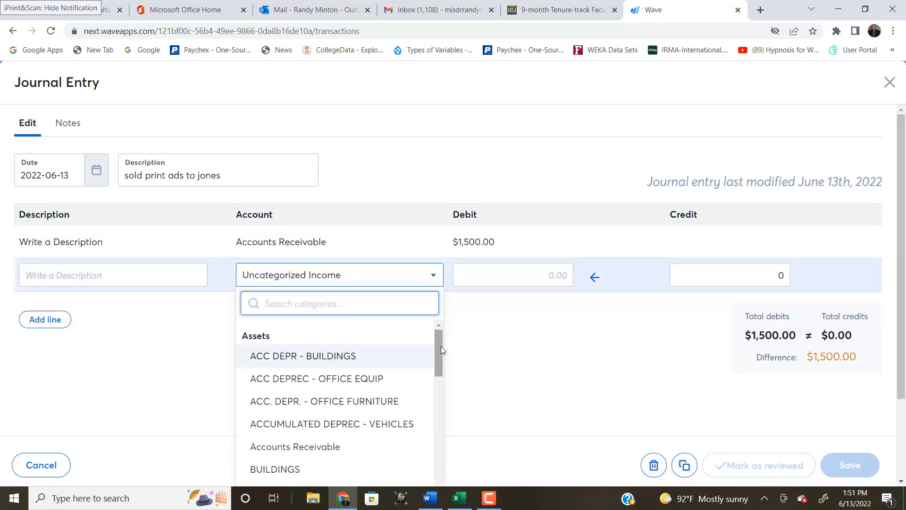
pyautogui.scroll(-8, 434, 364)
pyautogui.scroll(-5, 424, 415)
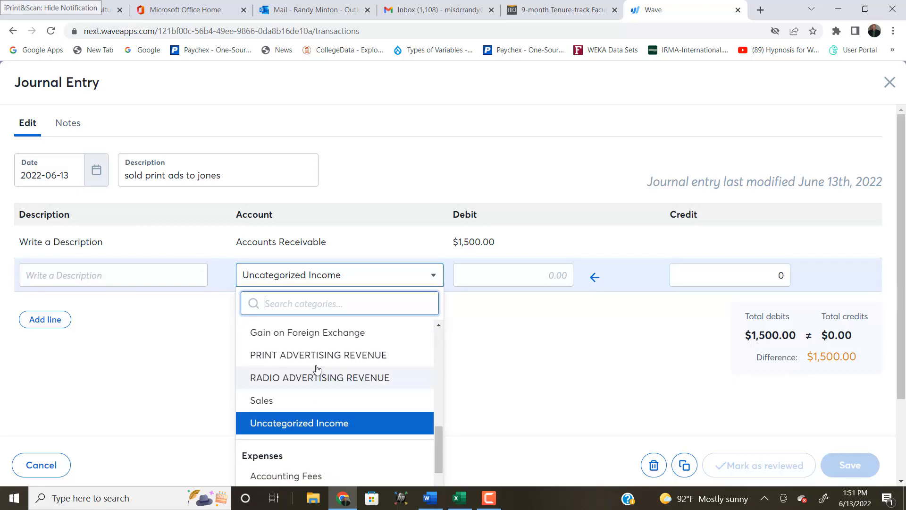
pyautogui.click(318, 356)
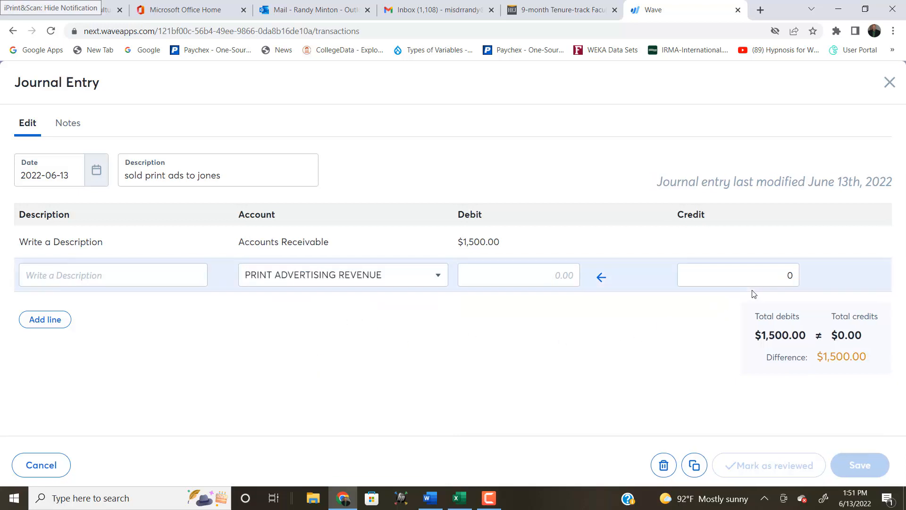
pyautogui.doubleClick(789, 275)
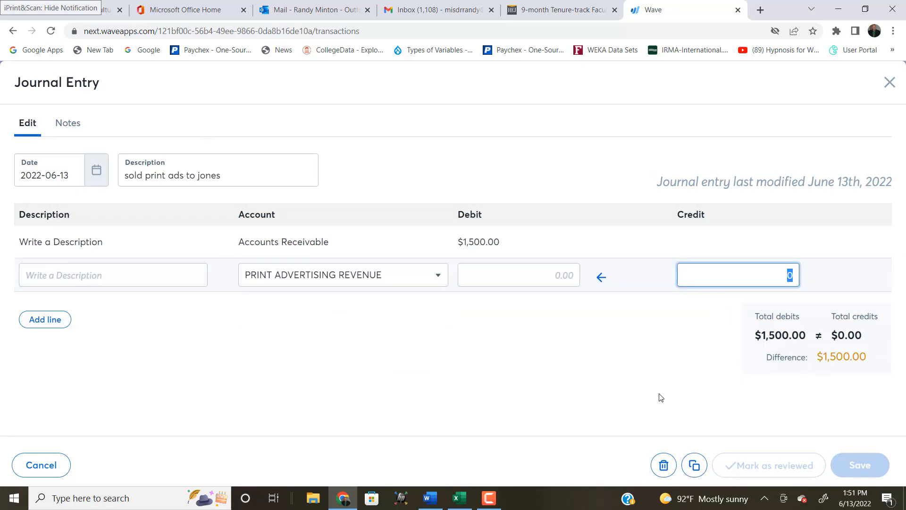
pyautogui.write('1500')
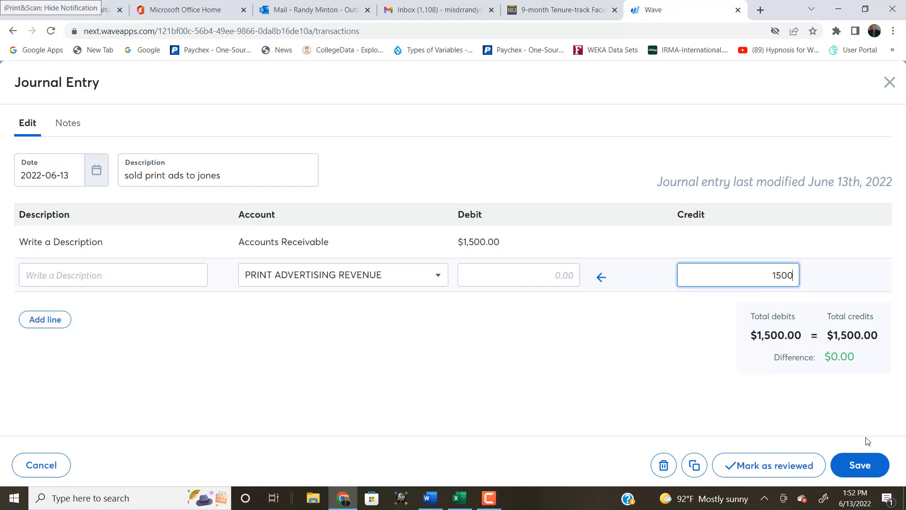
pyautogui.click(856, 466)
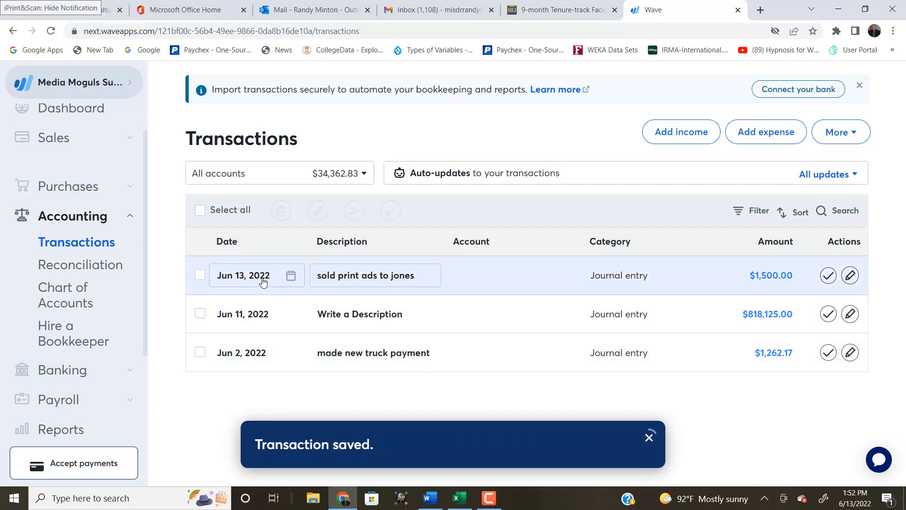
# Change the date of the "sold print ads to jones" transaction to June 3, 2022.
pyautogui.click(291, 277)
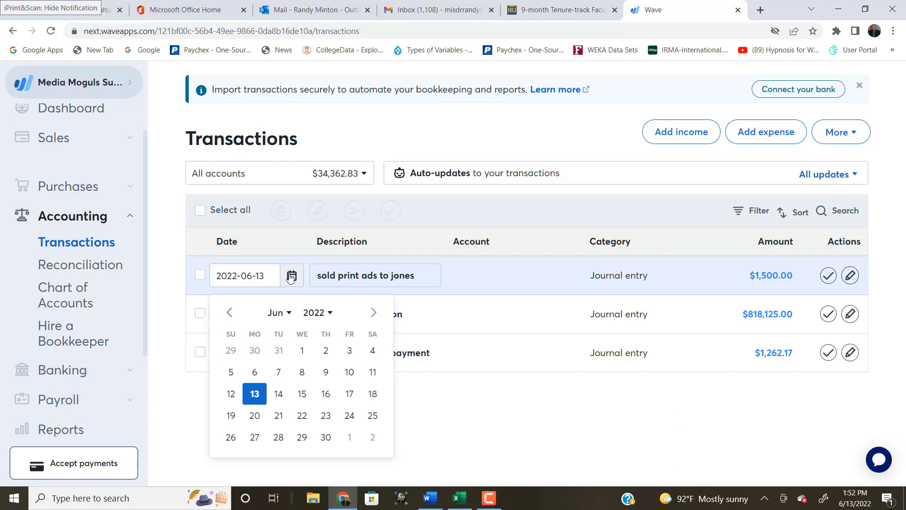
pyautogui.click(349, 355)
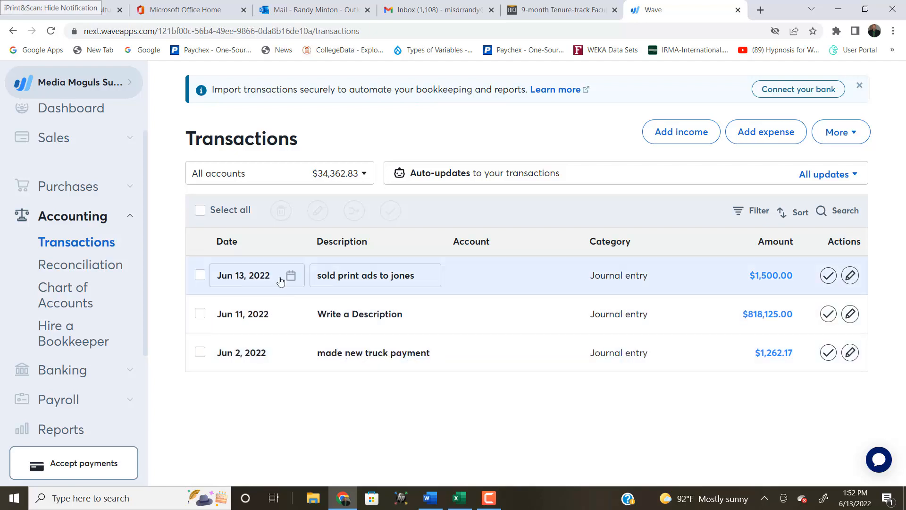
pyautogui.click(291, 277)
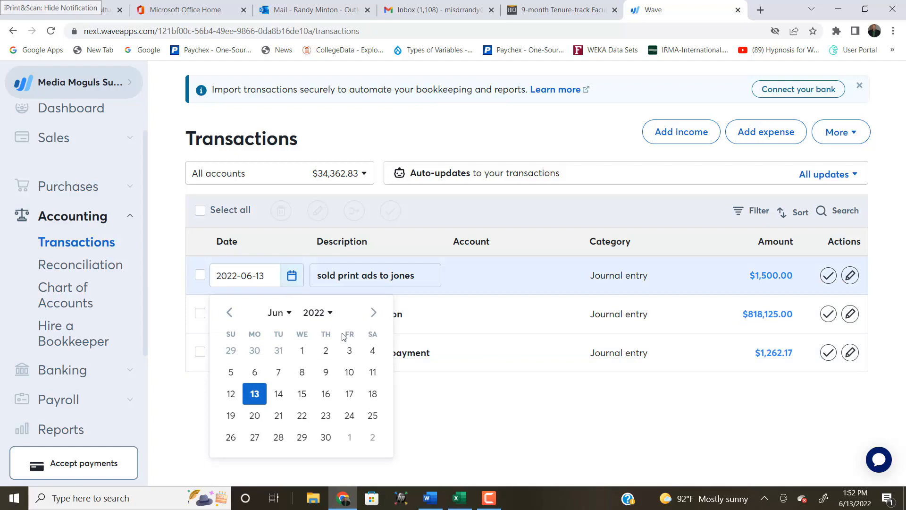
pyautogui.click(350, 351)
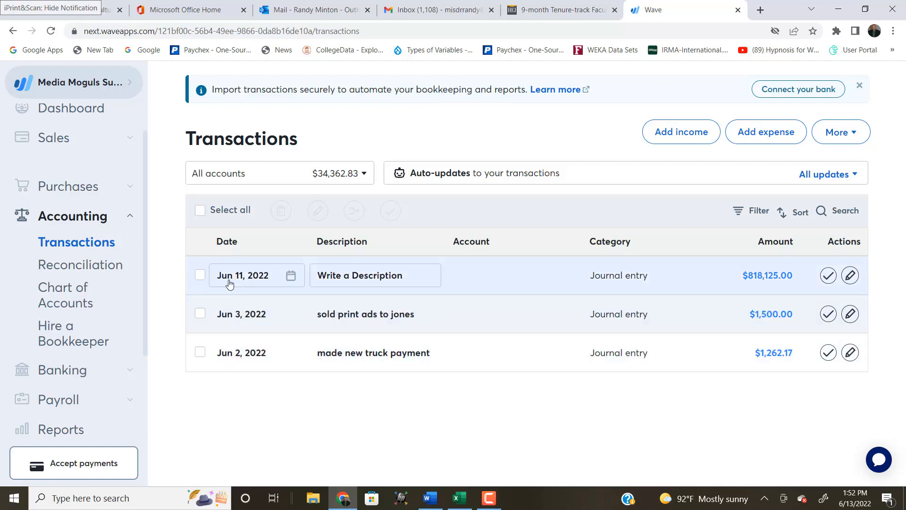
# Select the undescribed $818,125.00 journal entry and change its date to June 3, 2022.
pyautogui.click(201, 277)
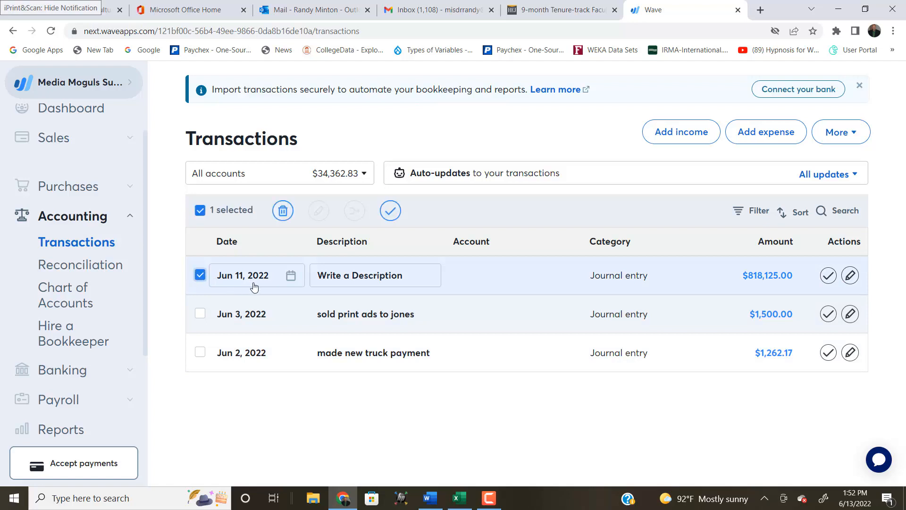
pyautogui.click(291, 277)
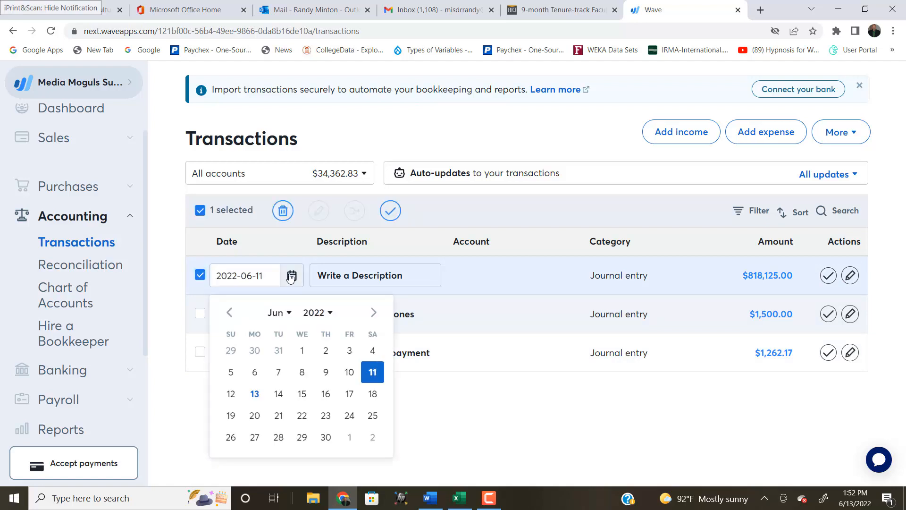
pyautogui.click(350, 351)
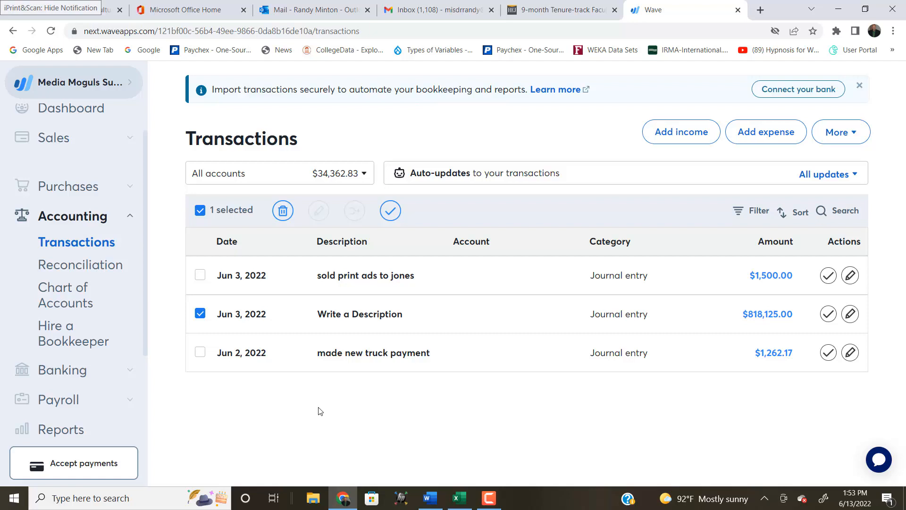
# Switch to the Word instructions and highlight "June 3: Sold $1500 in" in yellow.
pyautogui.hotkey('alt', 'Tab')
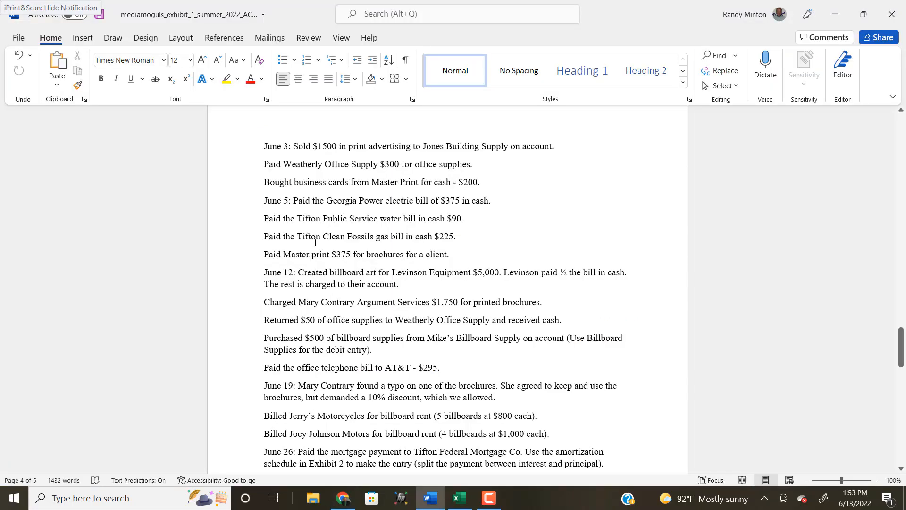
pyautogui.moveTo(264, 146); pyautogui.dragTo(346, 146)
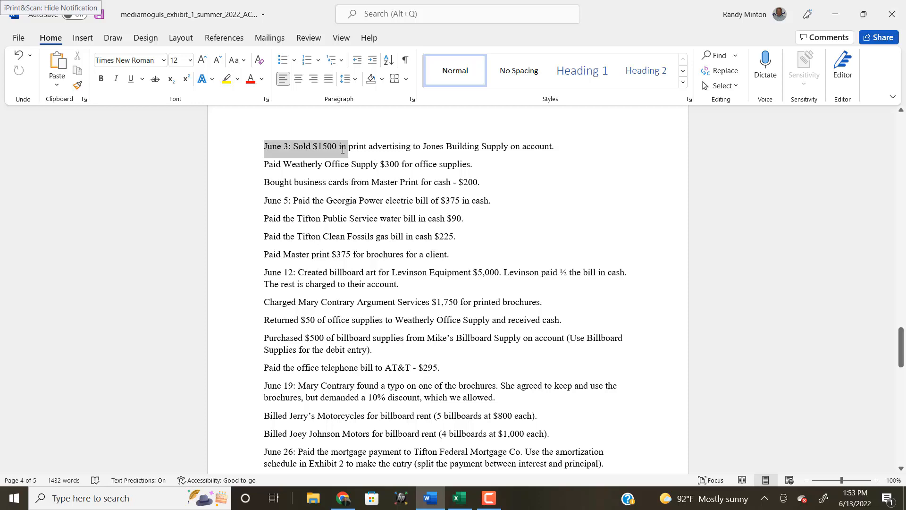
pyautogui.click(227, 78)
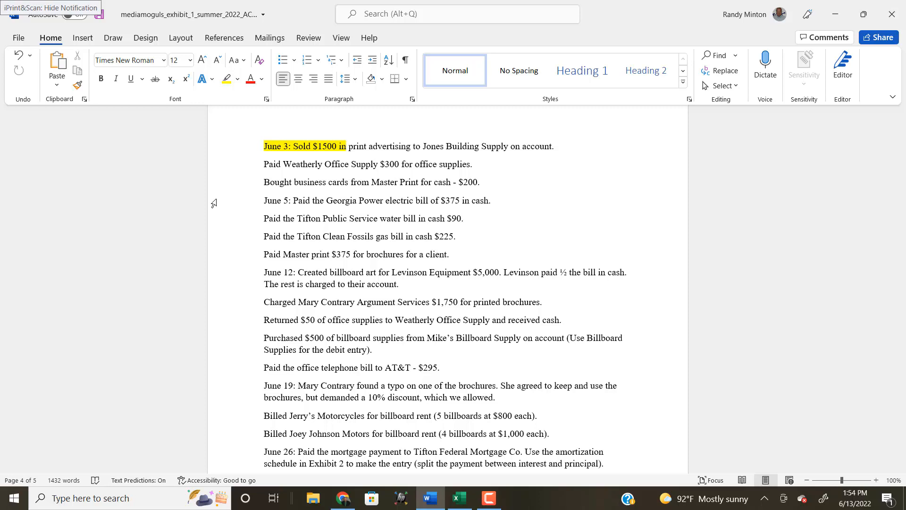
# Switch back to Wave and start a new journal transaction described as "paid weatherly for office supplies".
pyautogui.hotkey('alt', 'Tab')
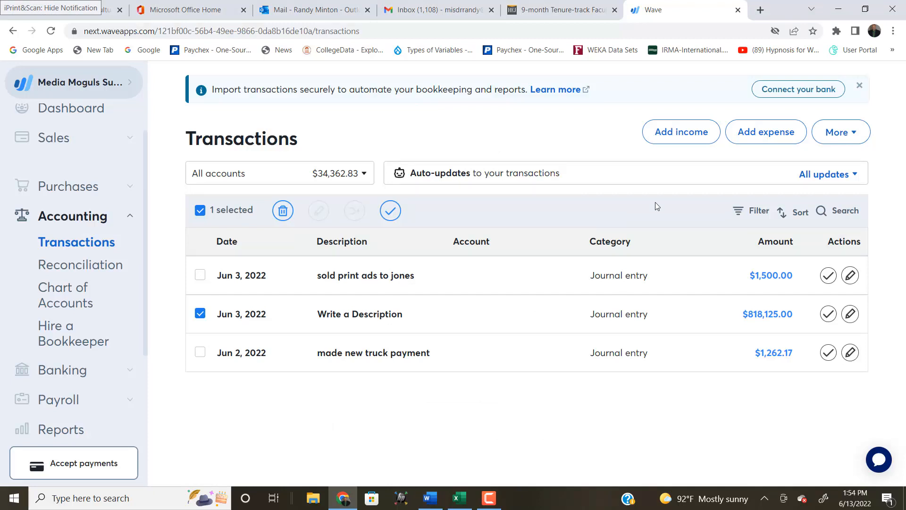
pyautogui.click(855, 133)
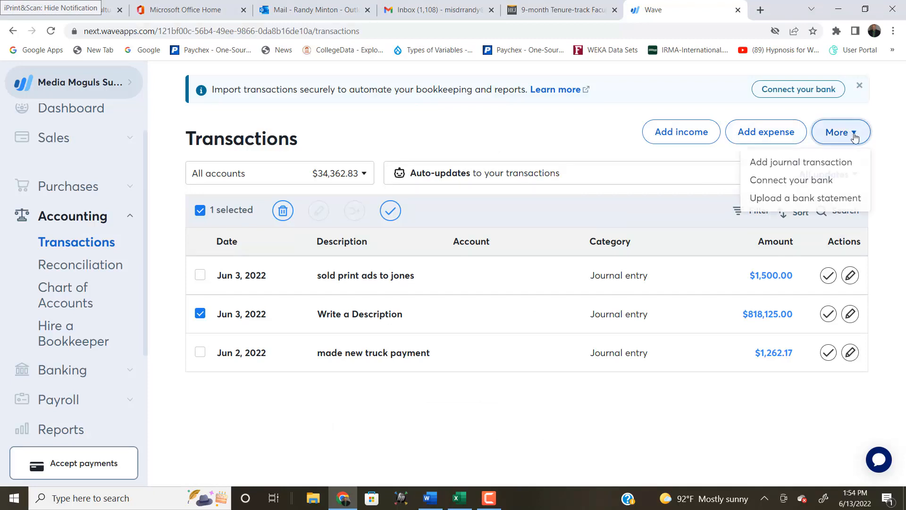
pyautogui.click(820, 164)
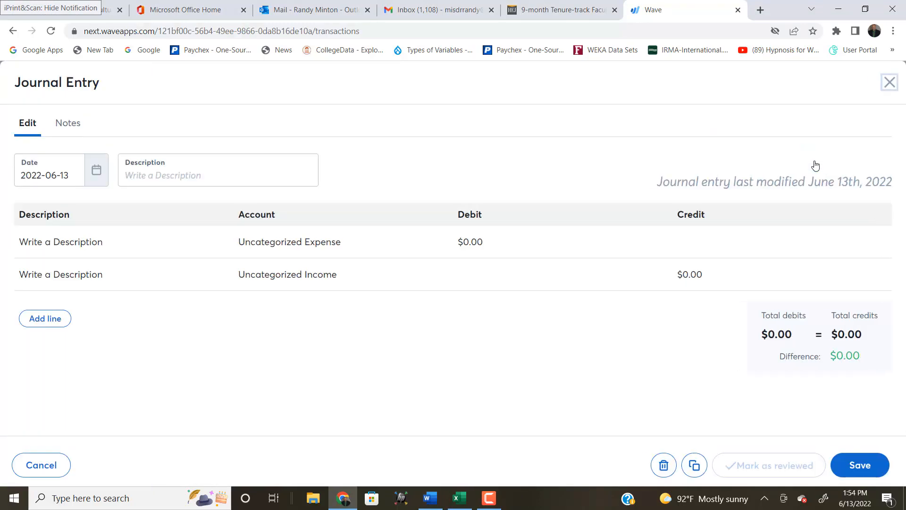
pyautogui.click(137, 178)
pyautogui.write('paid')
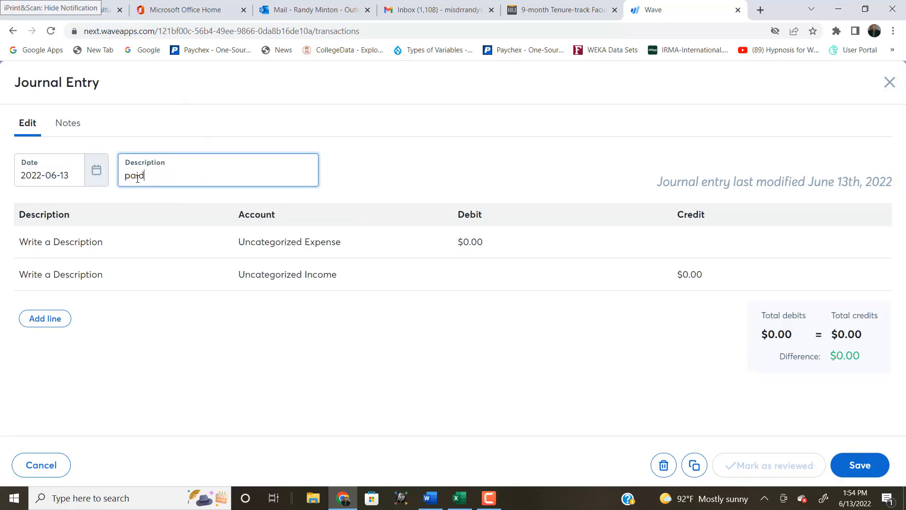
pyautogui.write(' weatherly for office supplies')
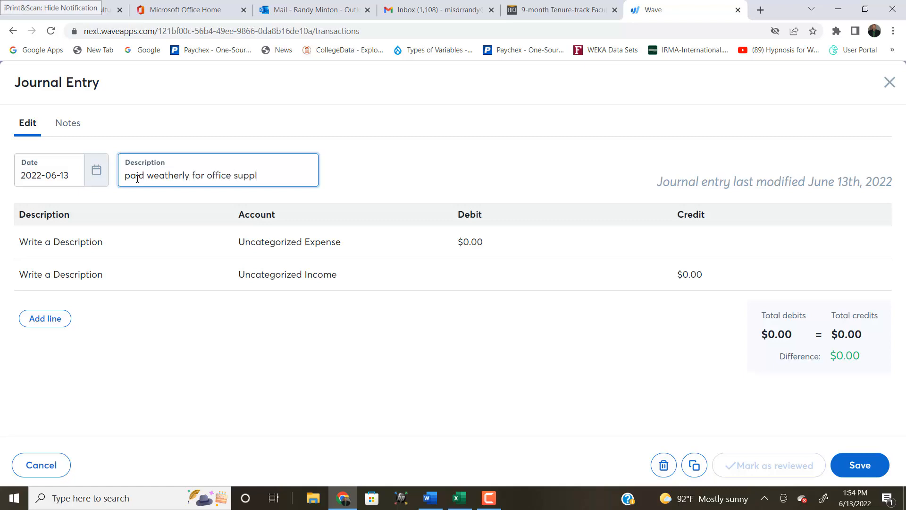
# Set the debit line of the office supplies entry to OFFICE SUPPLIES EXPENSE with an amount of 300.
pyautogui.click(248, 242)
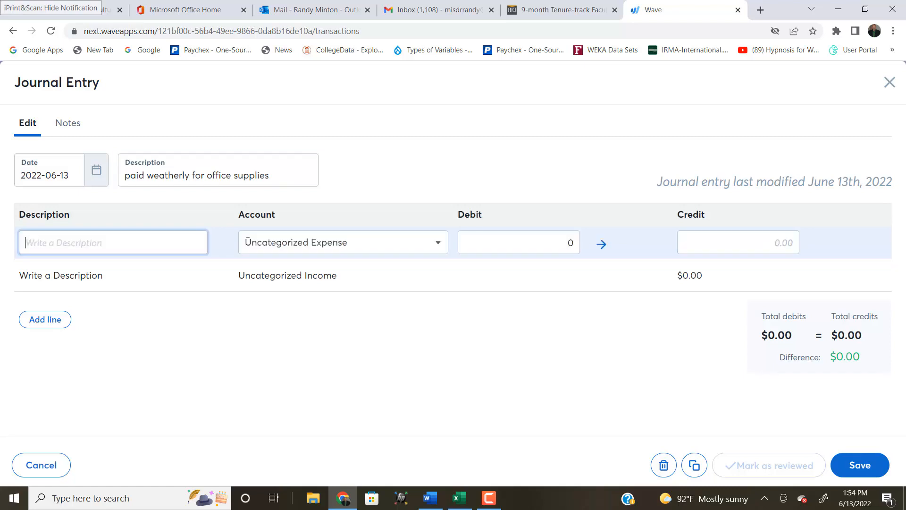
pyautogui.click(438, 243)
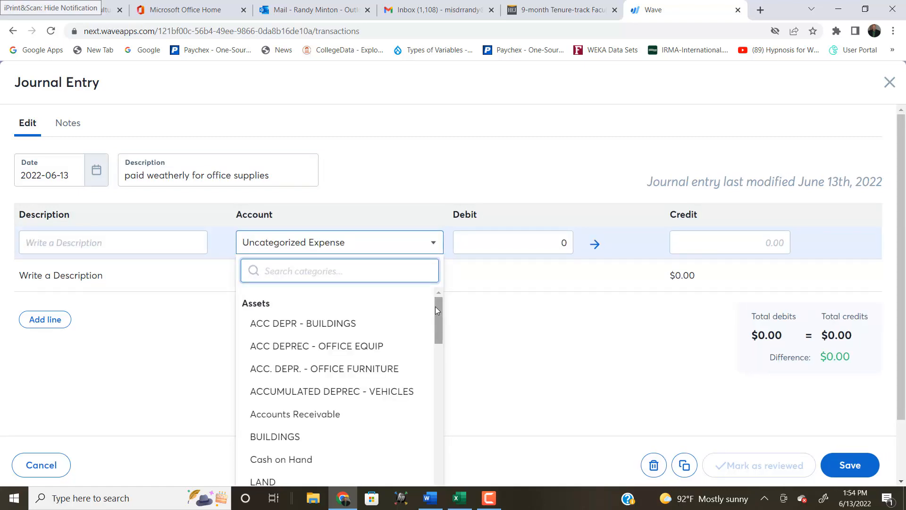
pyautogui.moveTo(435, 306); pyautogui.dragTo(453, 457)
pyautogui.click(367, 426)
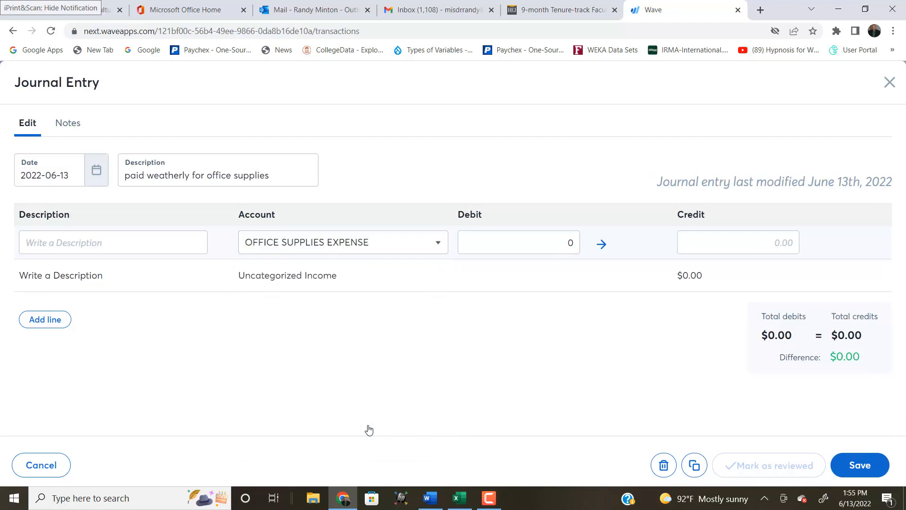
pyautogui.click(528, 242)
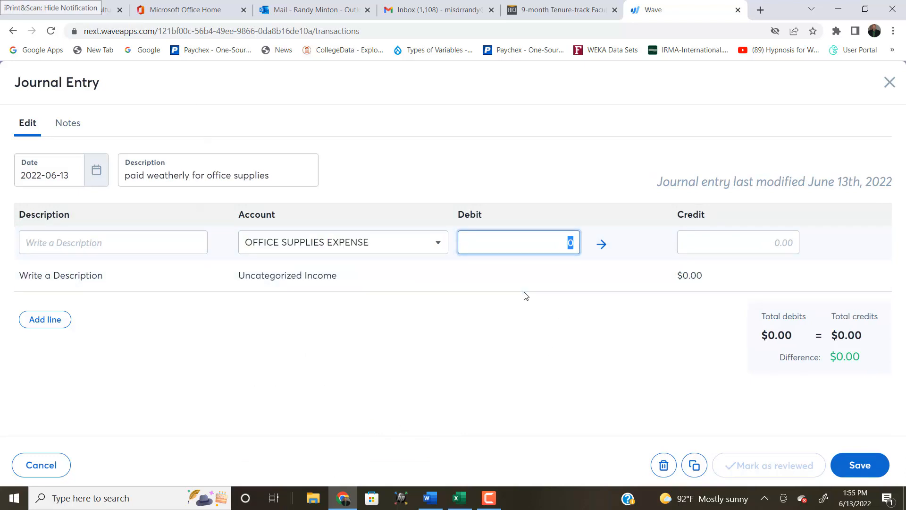
pyautogui.write('300')
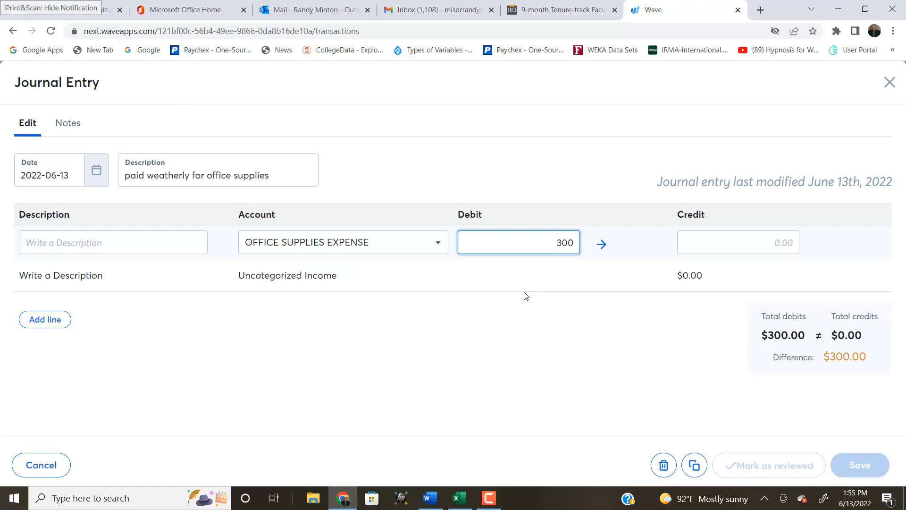
# Assign the second line of the Weatherly office supplies entry to the Cash on Hand account.
pyautogui.click(308, 275)
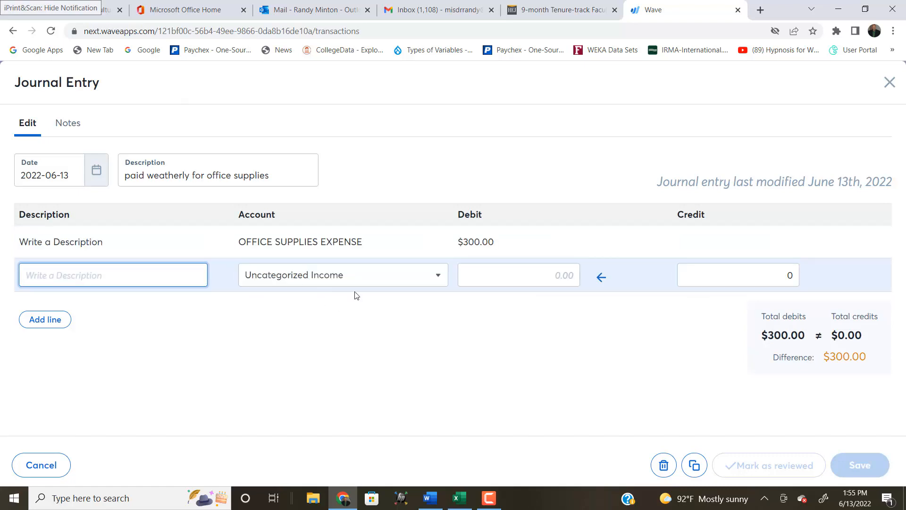
pyautogui.click(439, 278)
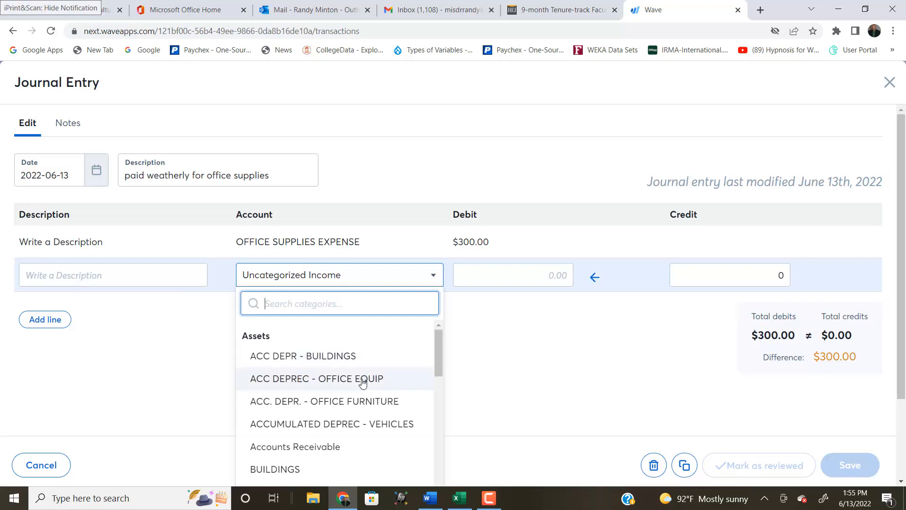
pyautogui.scroll(-3, 358, 384)
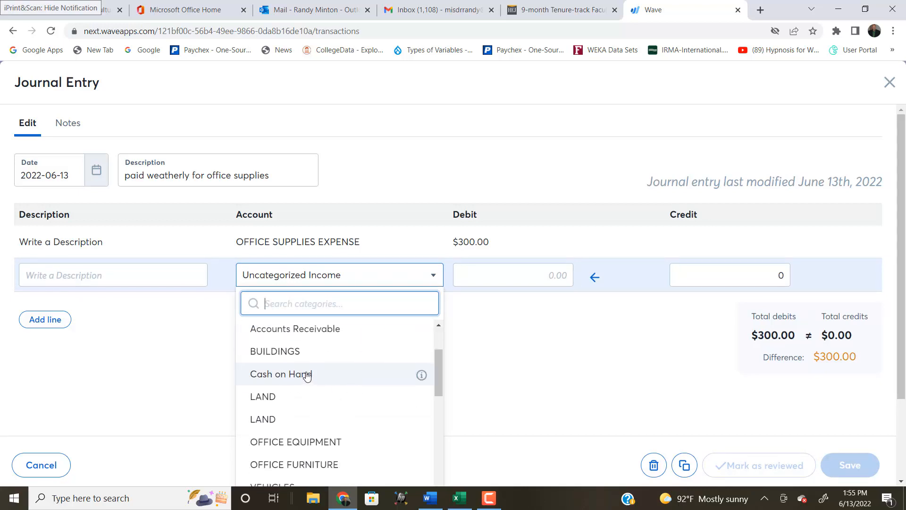
pyautogui.click(256, 273)
pyautogui.write('c')
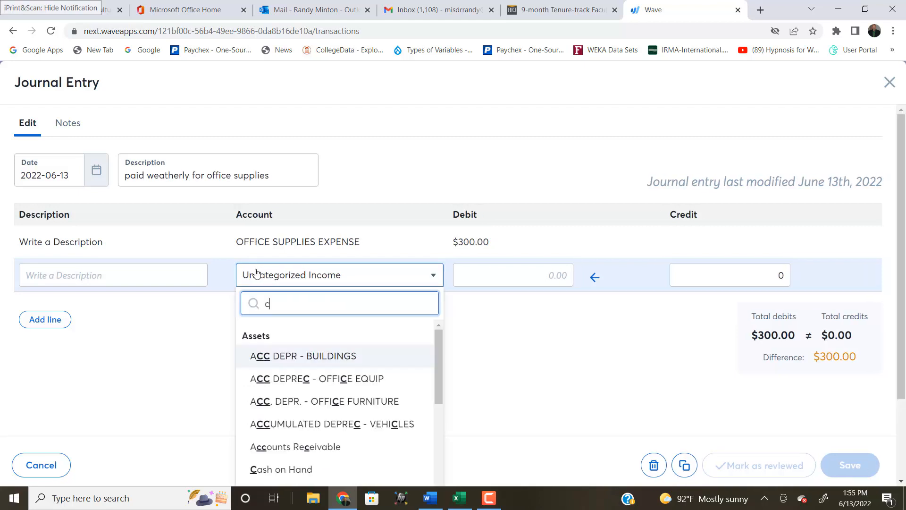
pyautogui.write('a')
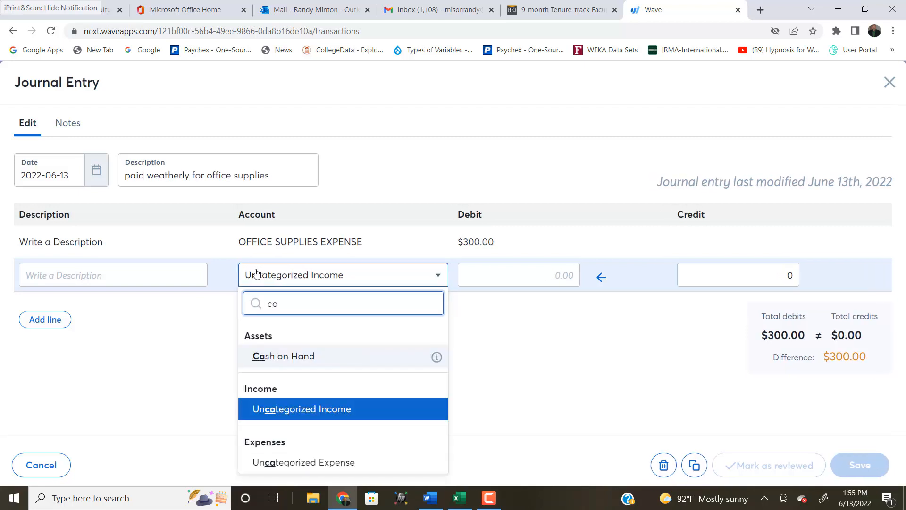
pyautogui.click(293, 356)
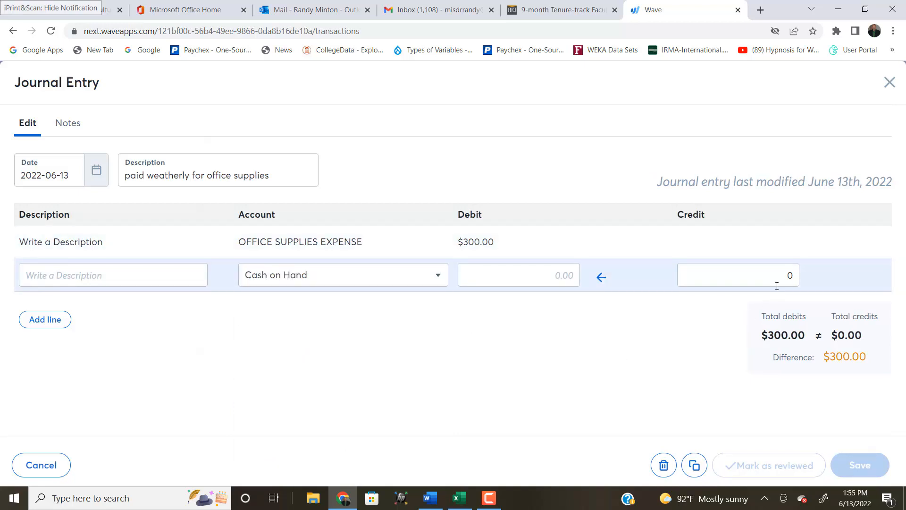
# Enter a credit of 300 on the Cash on Hand line, check the debit-credit difference, and save the entry.
pyautogui.click(790, 275)
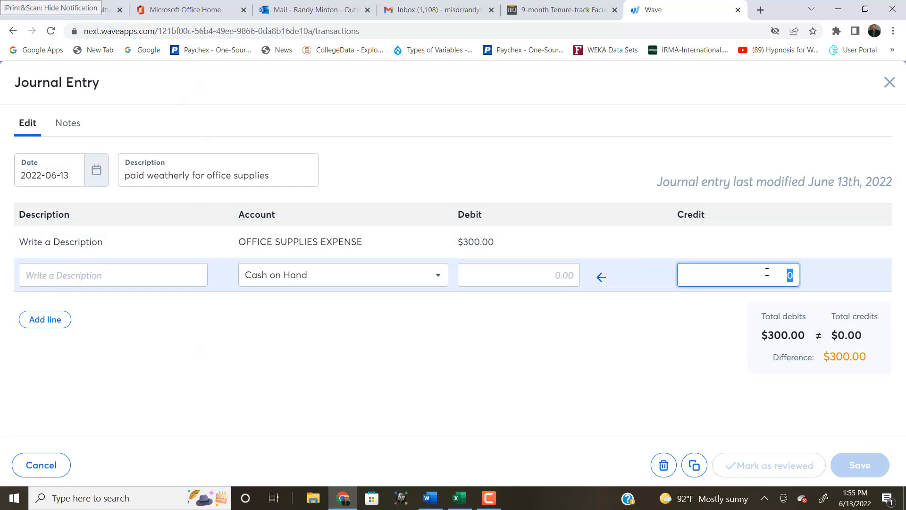
pyautogui.write('300')
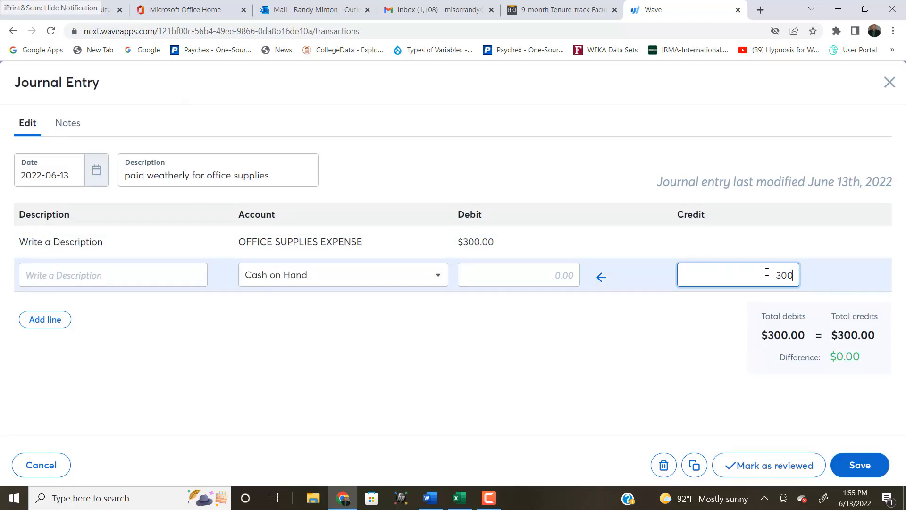
pyautogui.click(648, 351)
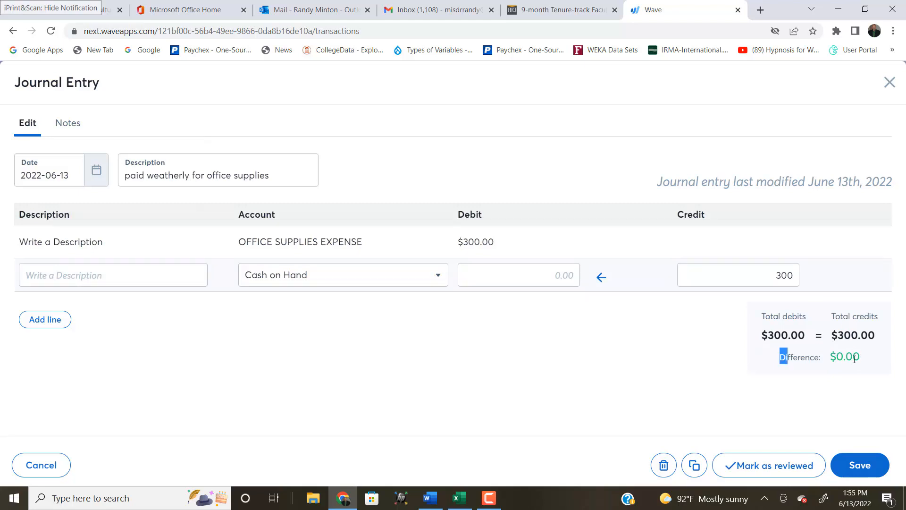
pyautogui.tripleClick(783, 358)
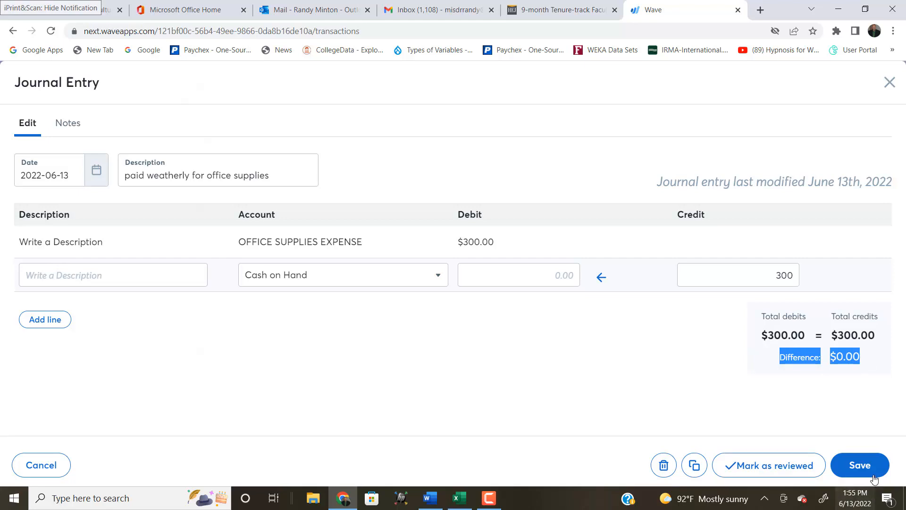
pyautogui.click(859, 465)
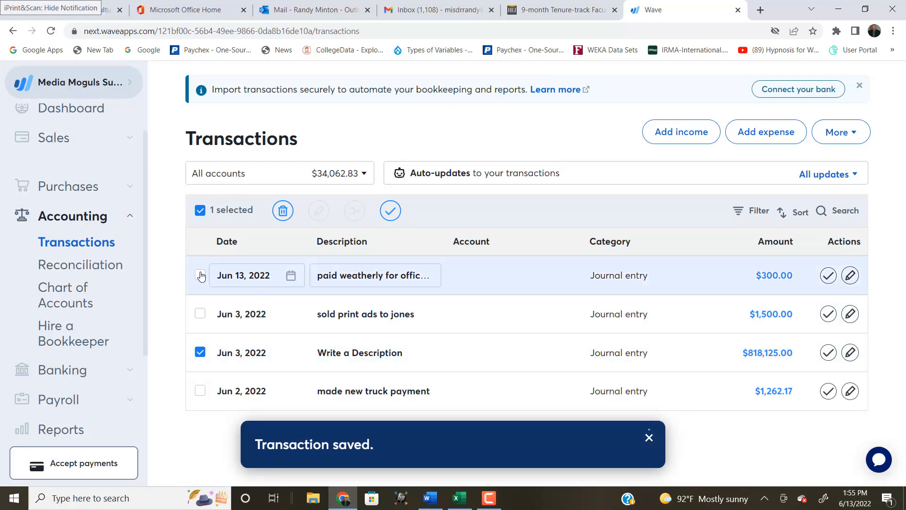
# Change the date of the Weatherly payment entry to June 3, 2022 and deselect all selected transactions.
pyautogui.click(209, 280)
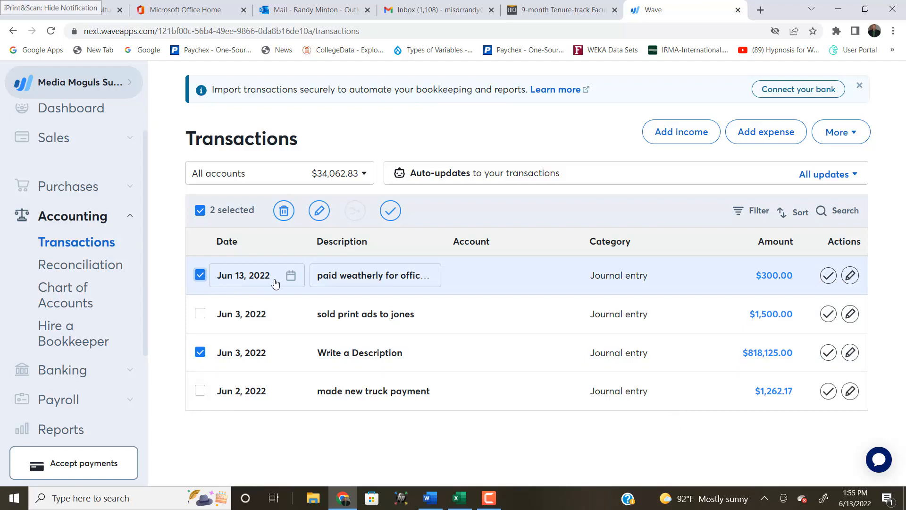
pyautogui.click(291, 277)
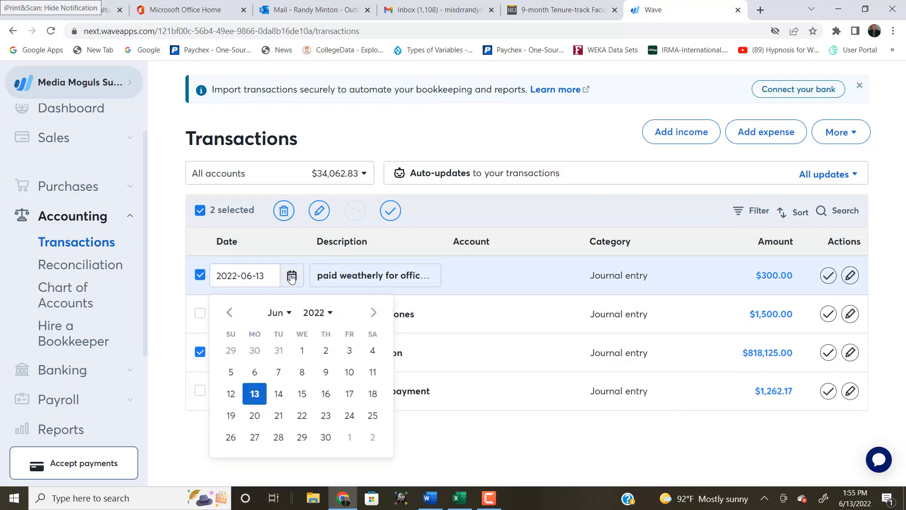
pyautogui.click(350, 355)
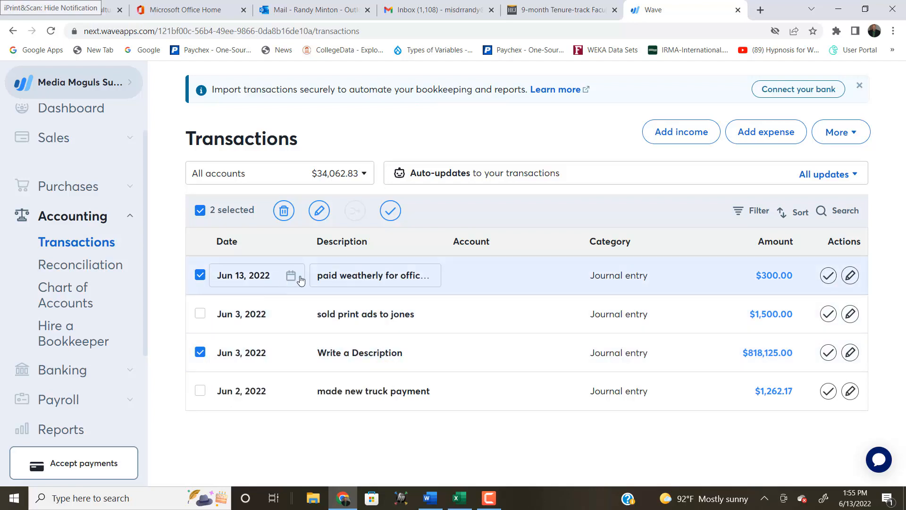
pyautogui.click(292, 277)
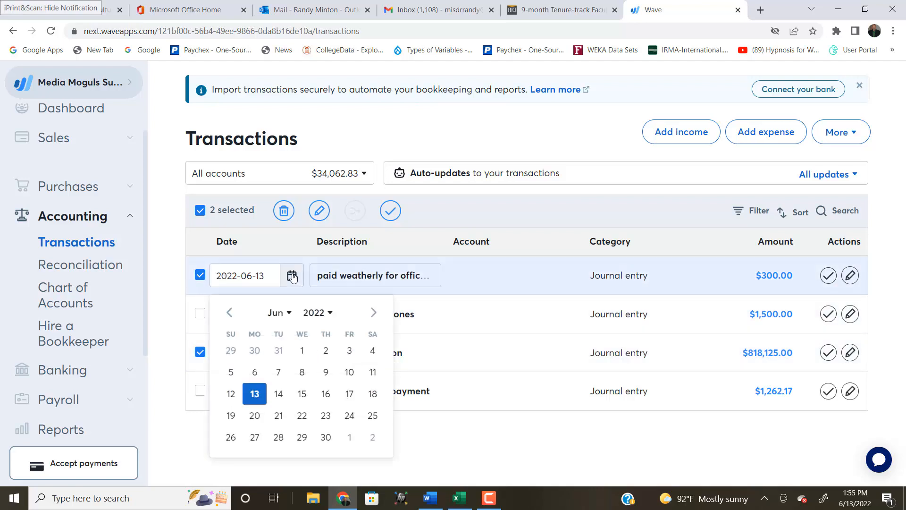
pyautogui.click(350, 352)
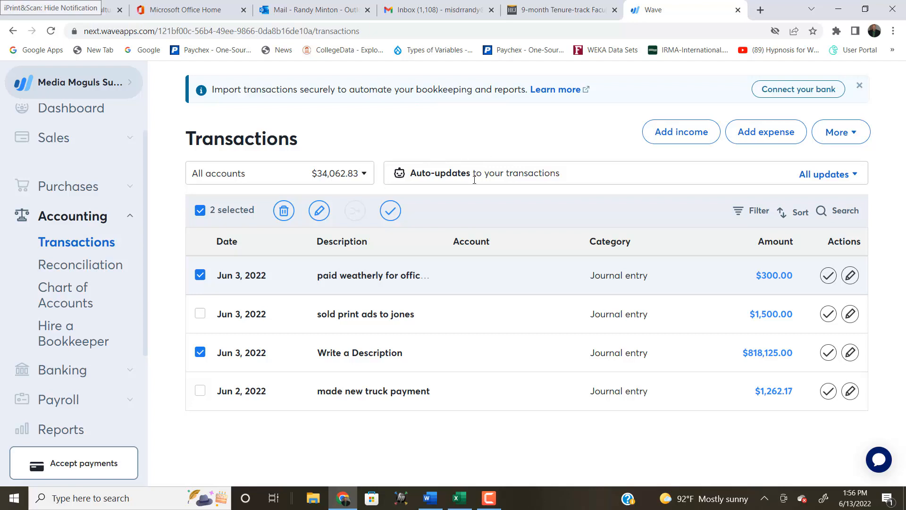
pyautogui.click(201, 275)
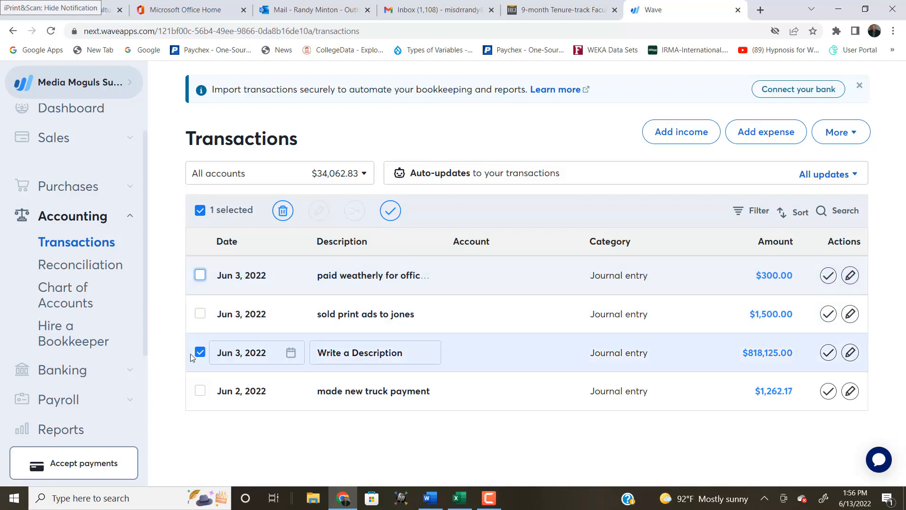
pyautogui.click(201, 354)
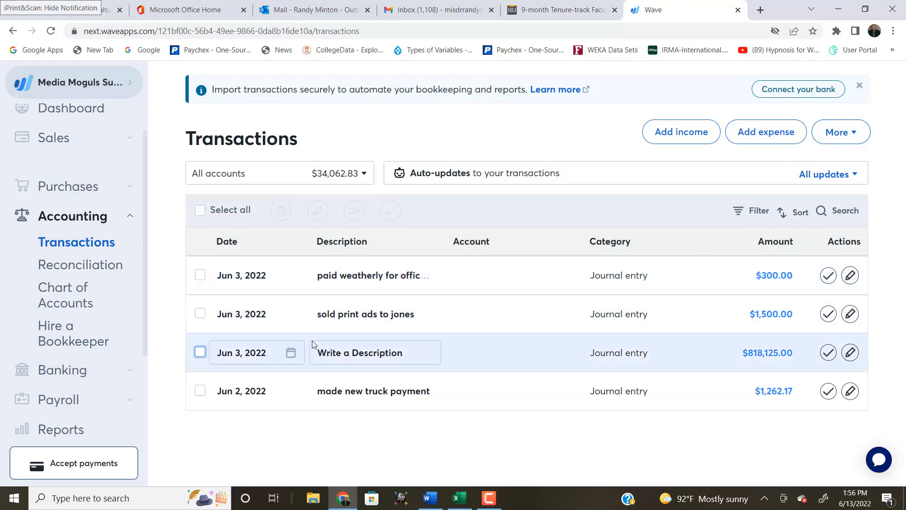
# Switch to the Word instructions and highlight "Paid Weatherly Office" in yellow.
pyautogui.hotkey('alt', 'Tab')
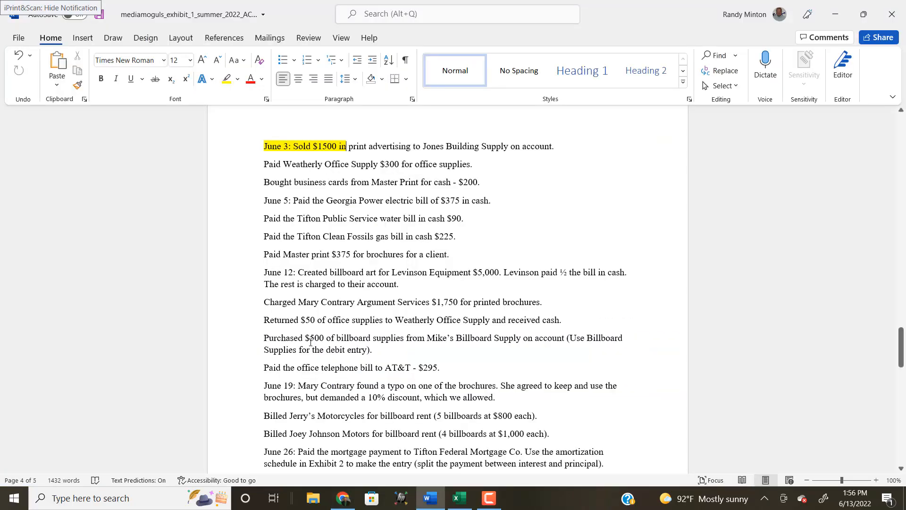
pyautogui.scroll(1, 203, 234)
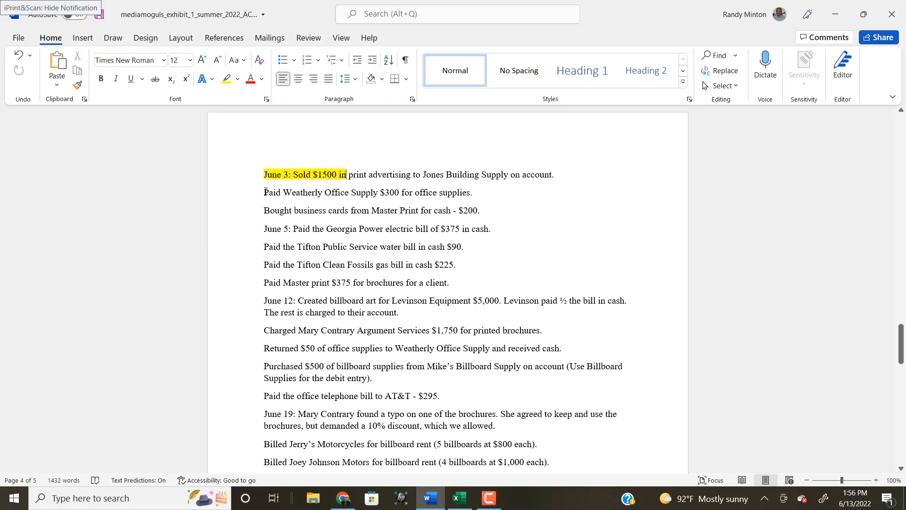
pyautogui.moveTo(265, 192); pyautogui.dragTo(351, 194)
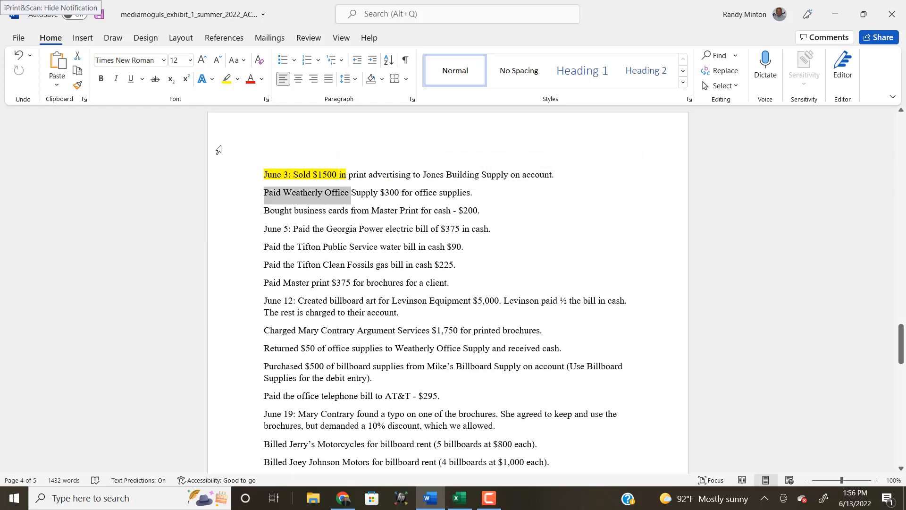
pyautogui.click(226, 79)
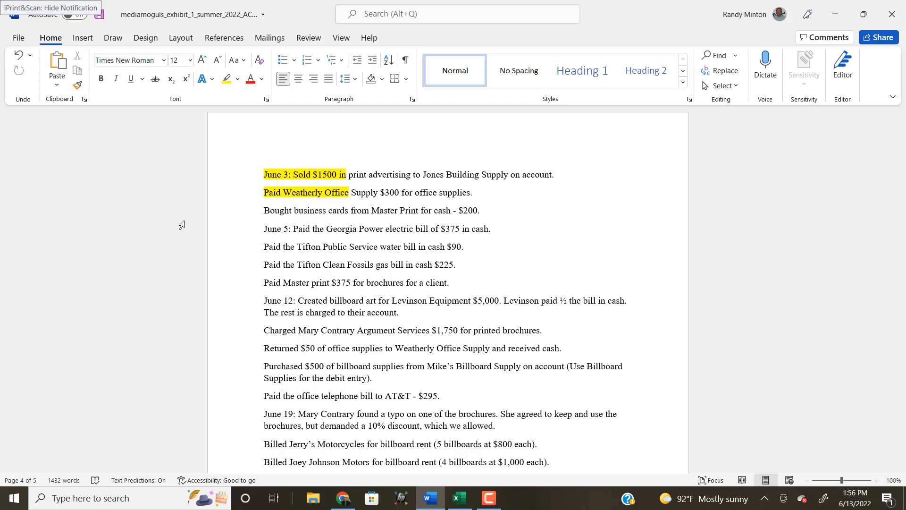
# Switch back to Wave and start a new journal transaction dated June 4, 2022.
pyautogui.hotkey('alt', 'Tab')
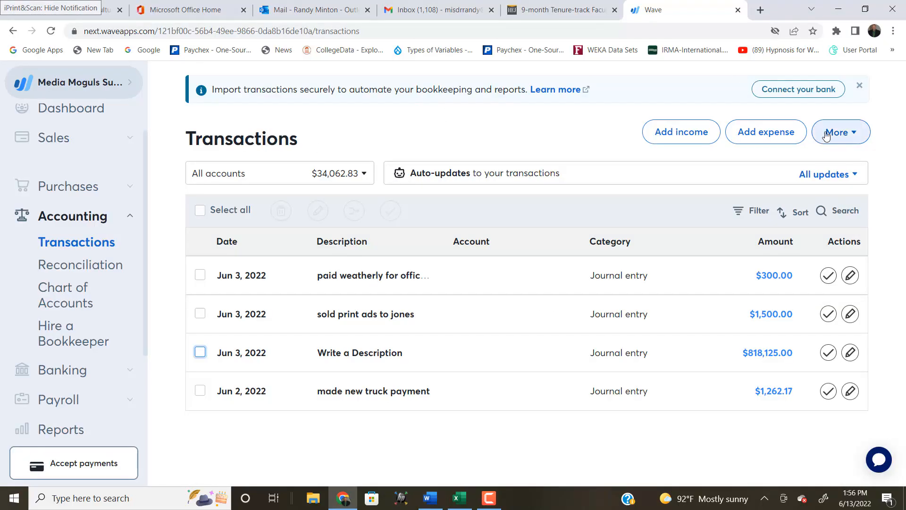
pyautogui.click(855, 133)
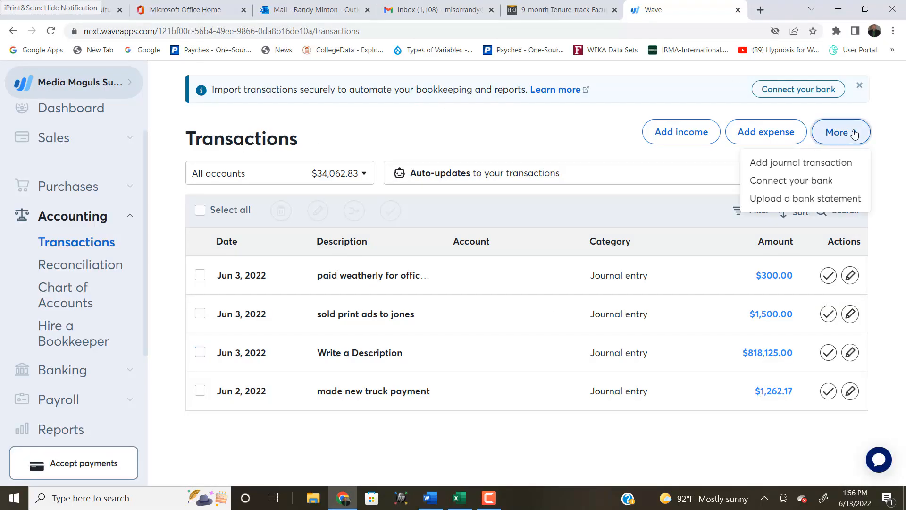
pyautogui.click(804, 163)
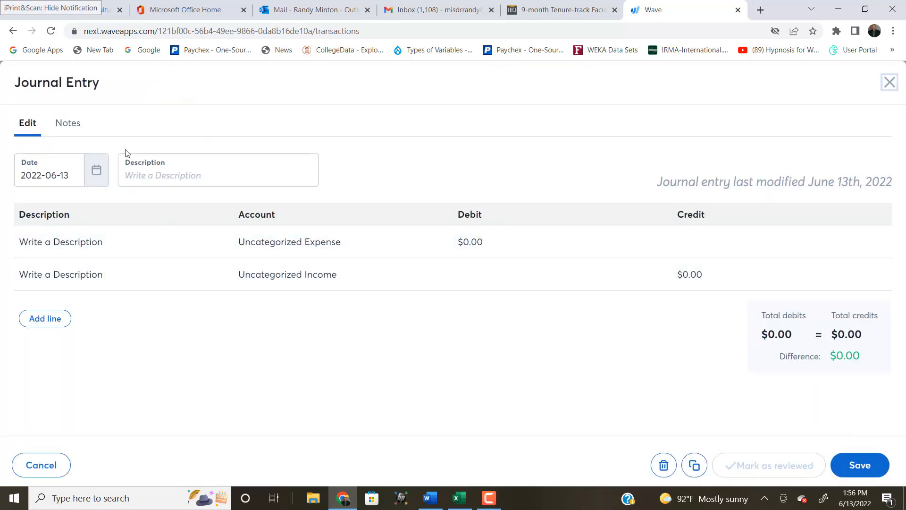
pyautogui.click(96, 171)
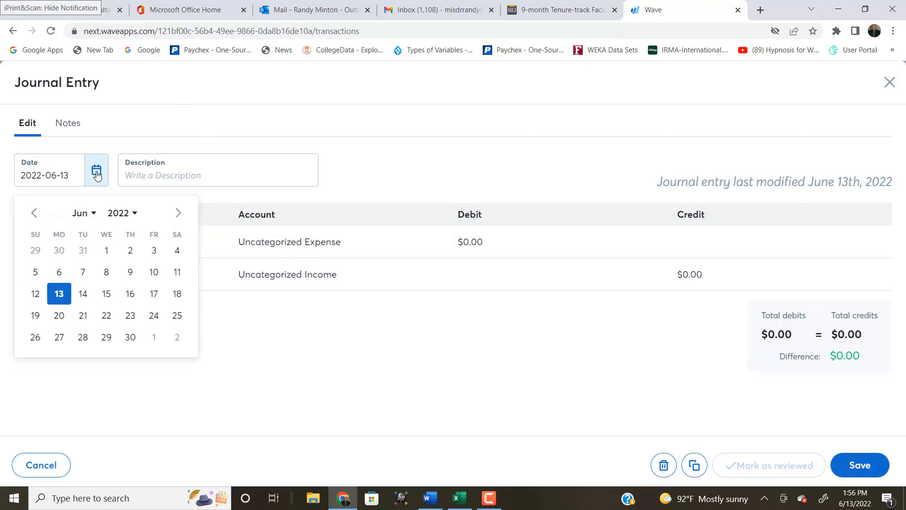
pyautogui.click(176, 255)
# Describe the new journal entry as "bought office supplies from master print".
pyautogui.click(163, 180)
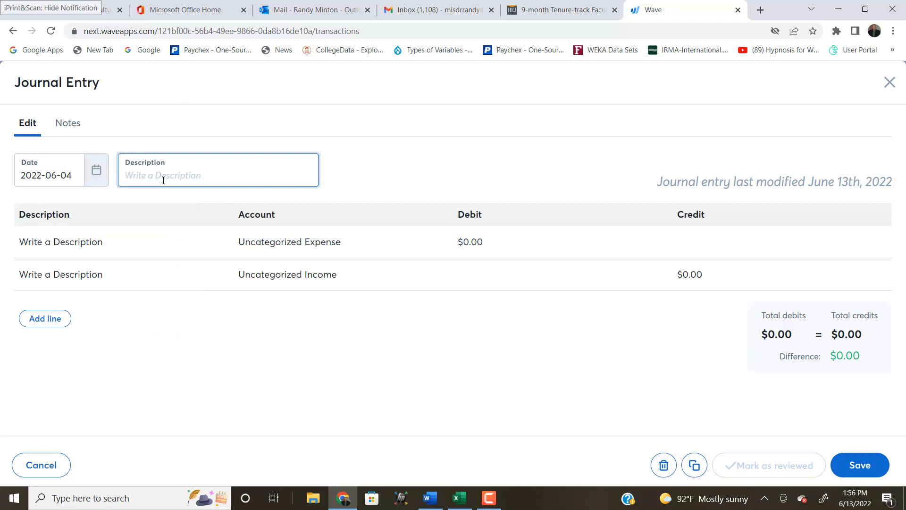
pyautogui.write('bought ')
pyautogui.write('office su')
pyautogui.write('pple')
pyautogui.write('ies from')
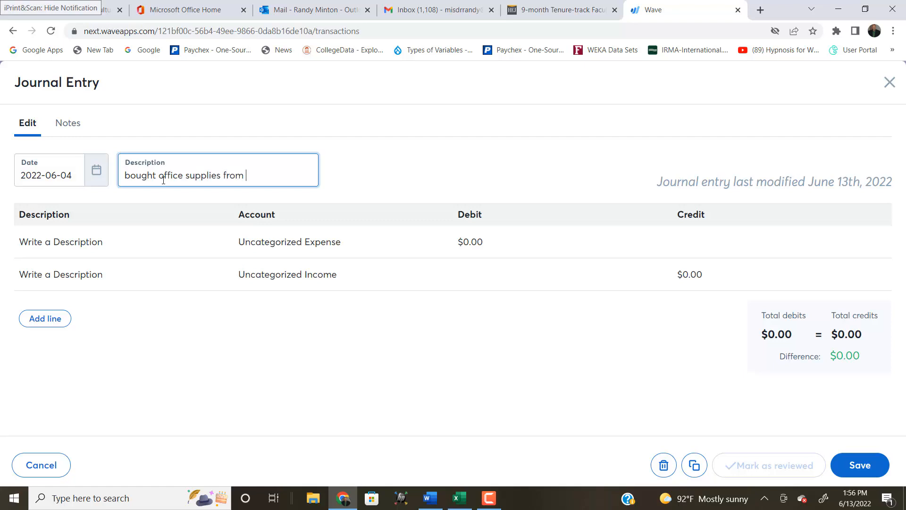
pyautogui.write(' masterpprint')
# Set the debit line of the Master Print entry to OFFICE SUPPLIES EXPENSE with an amount of 200.
pyautogui.click(255, 242)
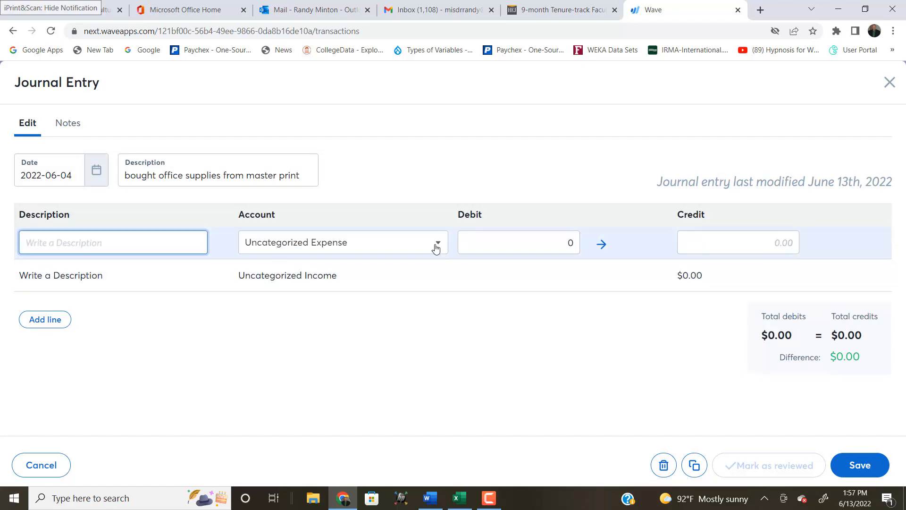
pyautogui.write('o')
pyautogui.click(436, 249)
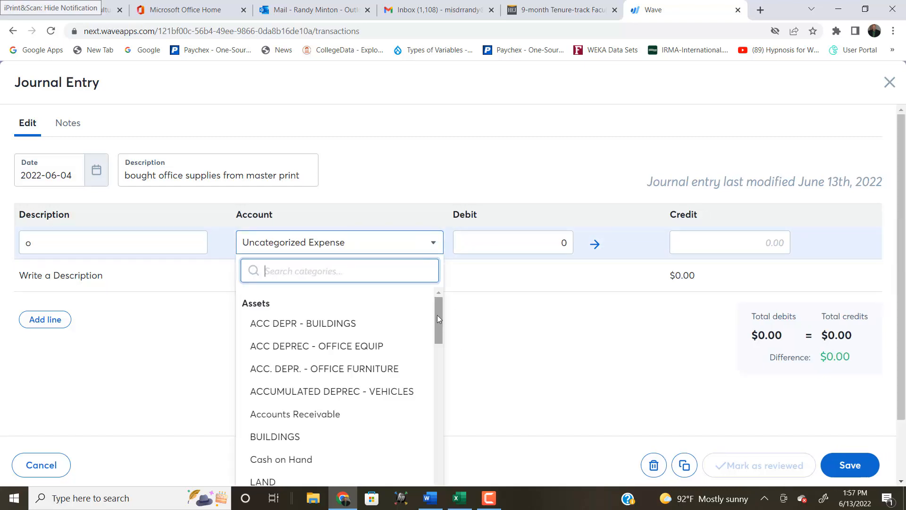
pyautogui.moveTo(437, 315); pyautogui.dragTo(434, 477)
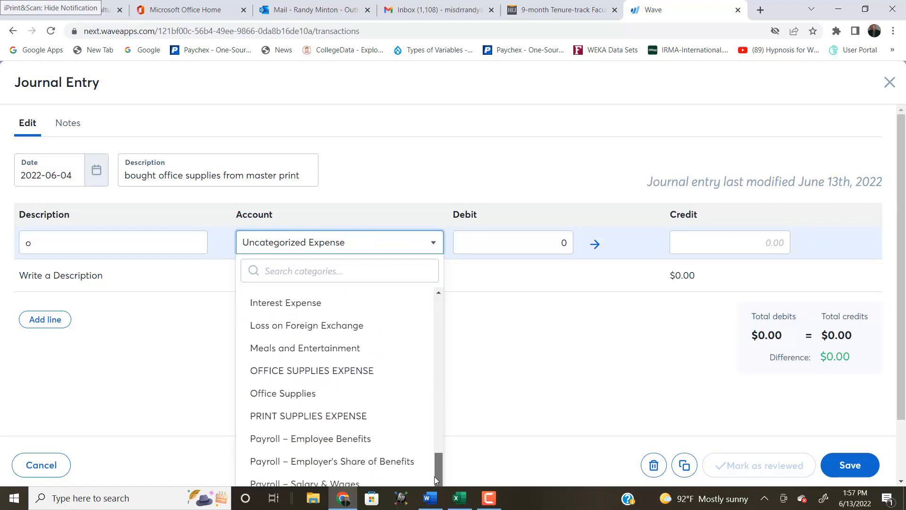
pyautogui.click(360, 377)
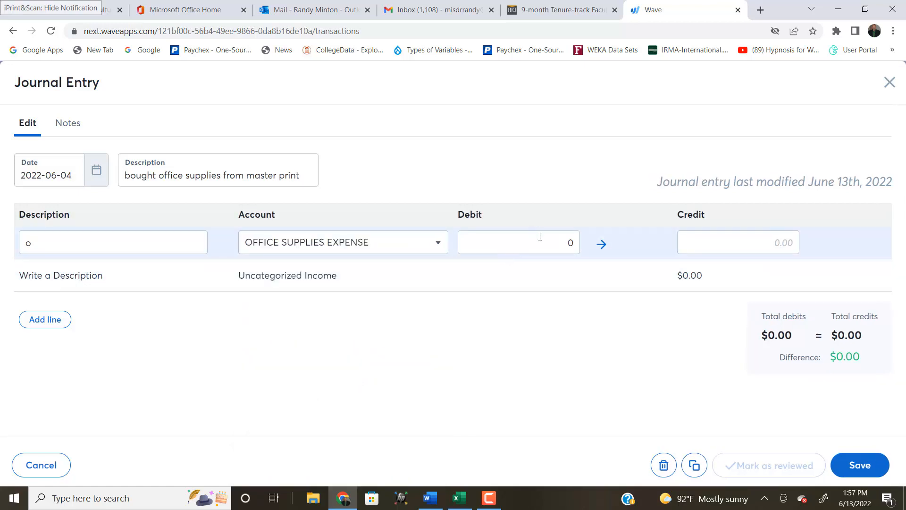
pyautogui.click(572, 243)
pyautogui.write('200')
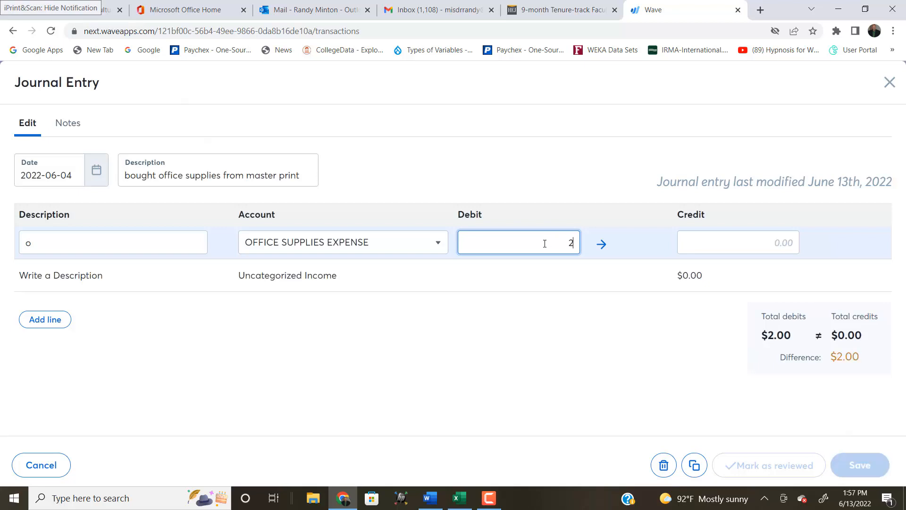
# Set the credit line of the Master Print entry to Cash on Hand with an amount of 200 and save the entry.
pyautogui.click(302, 278)
pyautogui.click(438, 276)
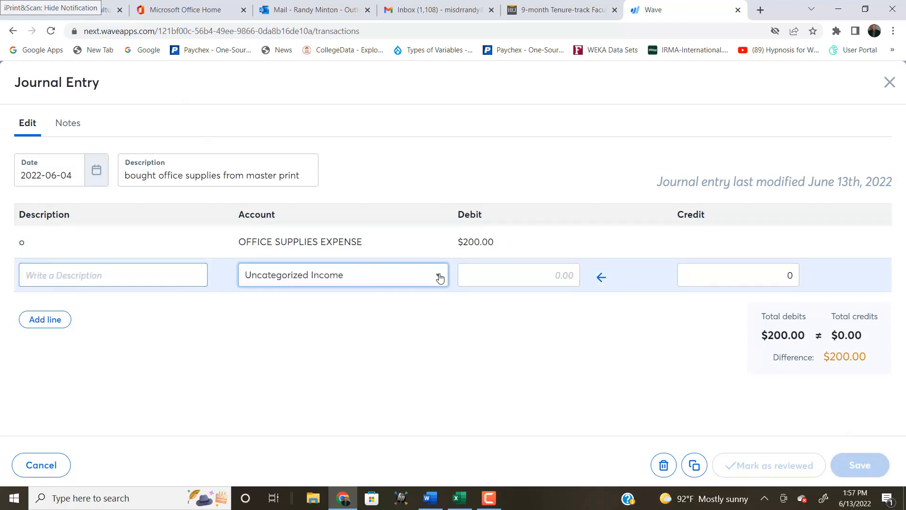
pyautogui.moveTo(441, 344); pyautogui.dragTo(438, 369)
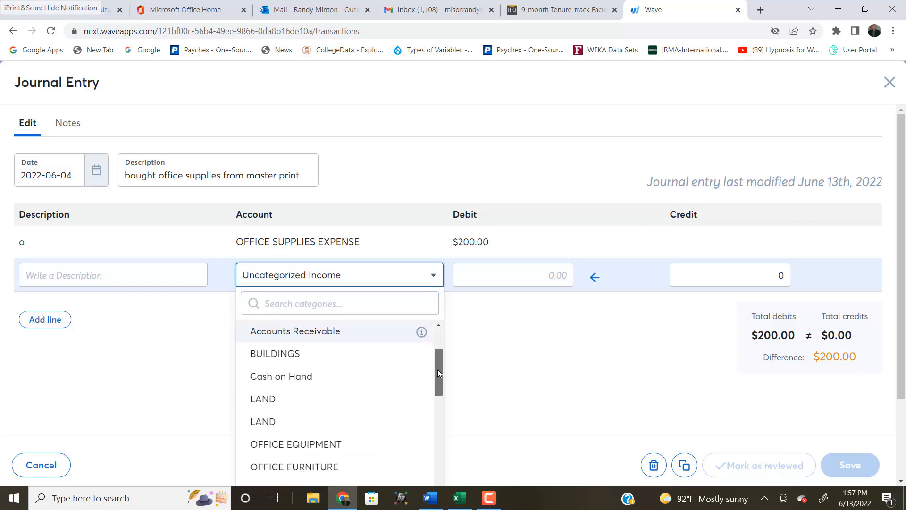
pyautogui.click(367, 318)
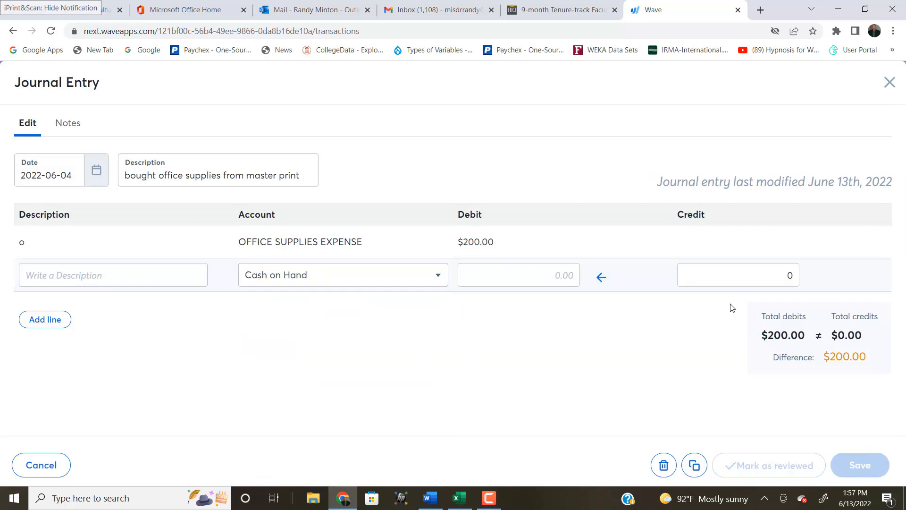
pyautogui.click(790, 275)
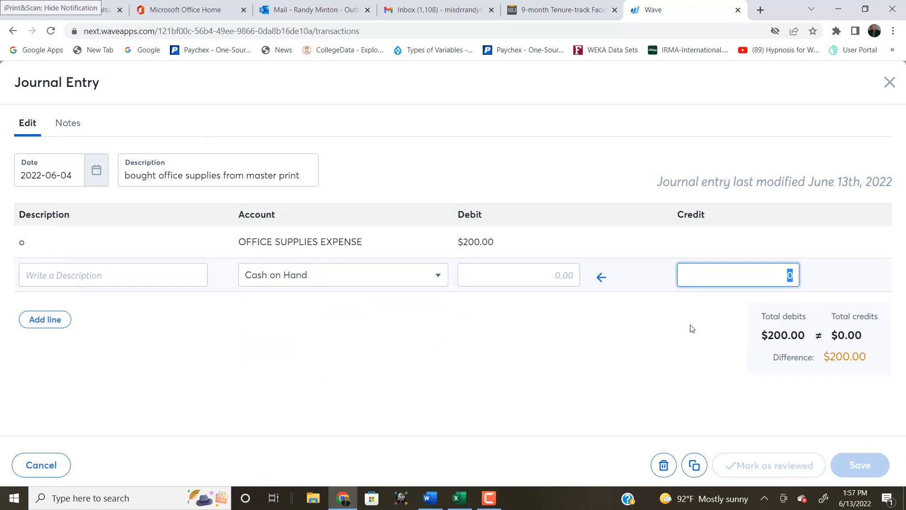
pyautogui.write('200')
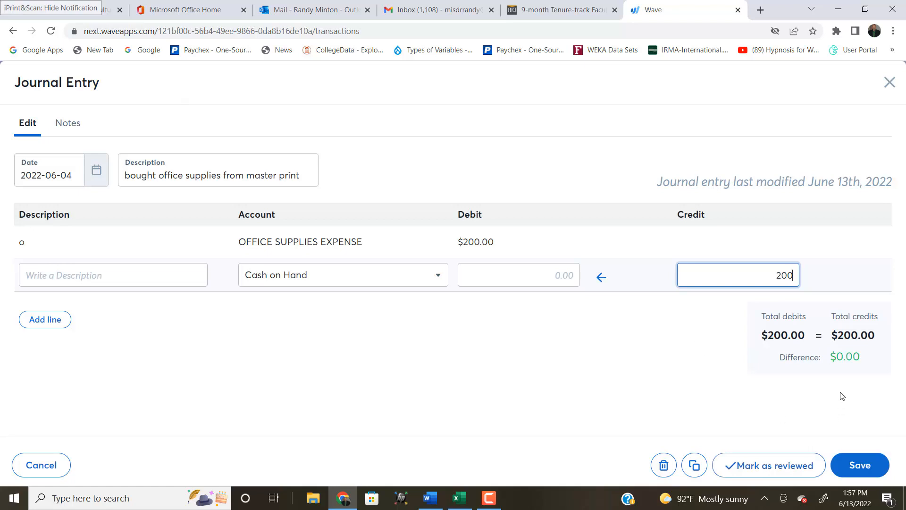
pyautogui.click(759, 401)
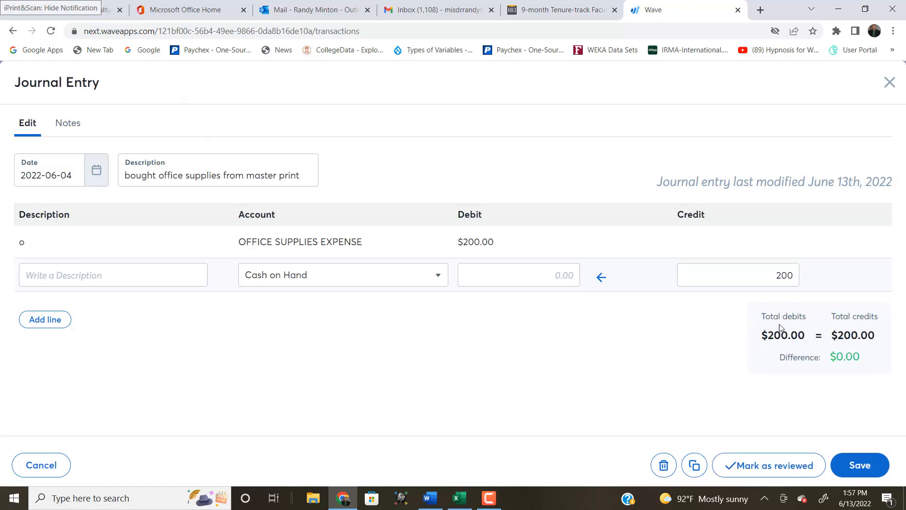
pyautogui.click(858, 470)
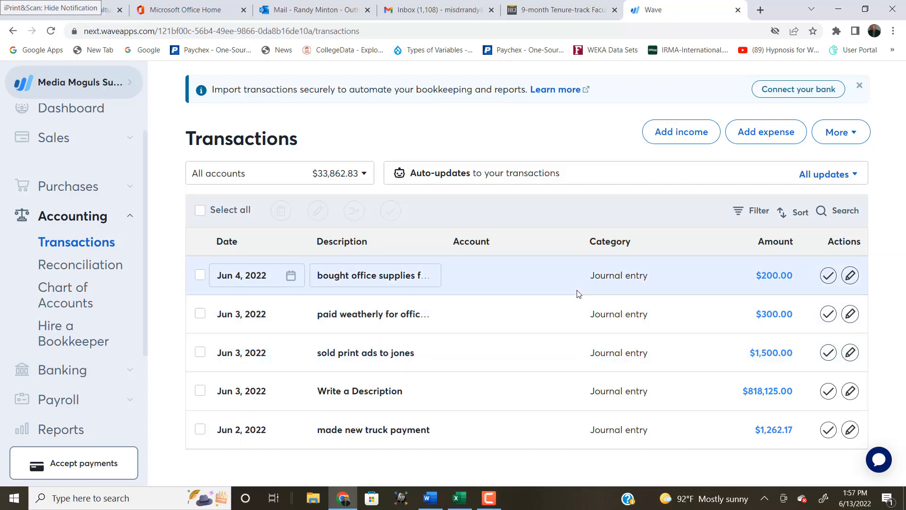
# Switch to the Word instructions and highlight "Bought business cards from" in yellow.
pyautogui.hotkey('alt', 'Tab')
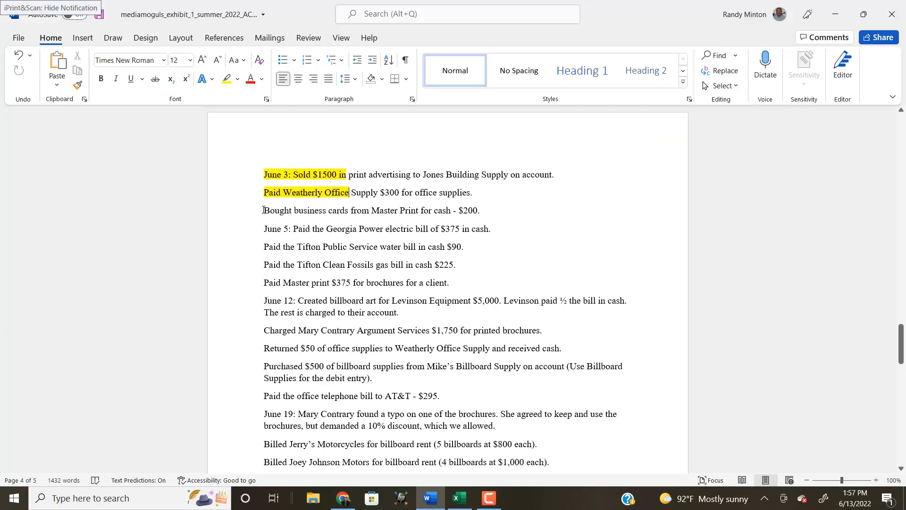
pyautogui.moveTo(263, 210); pyautogui.dragTo(369, 210)
pyautogui.click(226, 79)
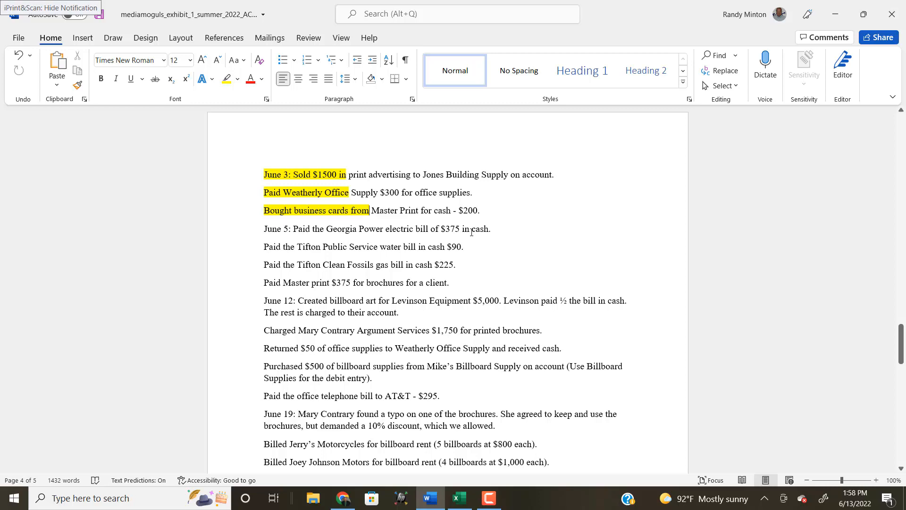
pyautogui.moveTo(473, 230); pyautogui.dragTo(495, 231)
pyautogui.click(295, 232)
# Switch back to Wave and start a new journal transaction described as "paid utility bill to ga power".
pyautogui.hotkey('alt', 'Tab')
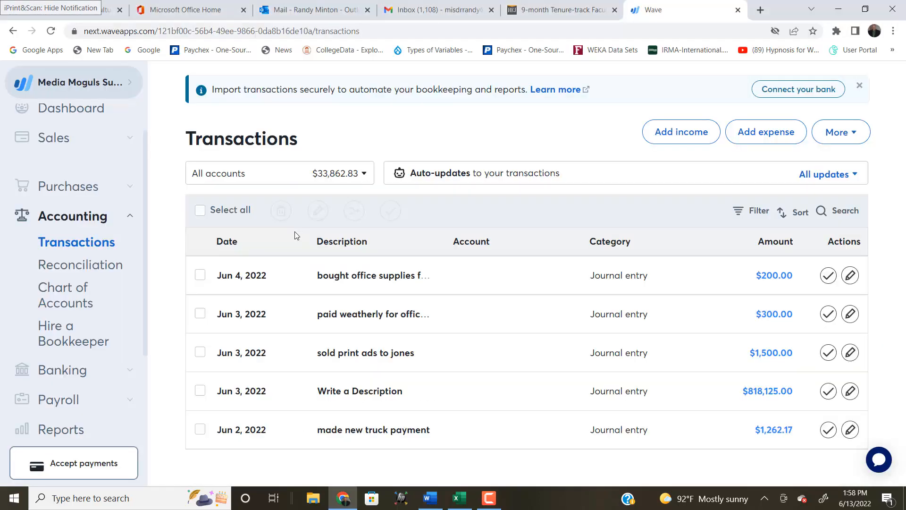
pyautogui.click(854, 134)
pyautogui.click(823, 160)
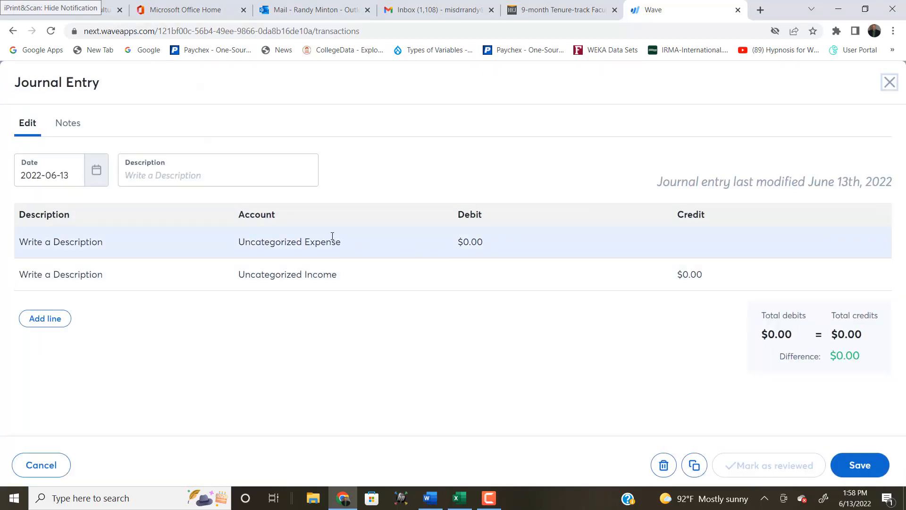
pyautogui.click(187, 174)
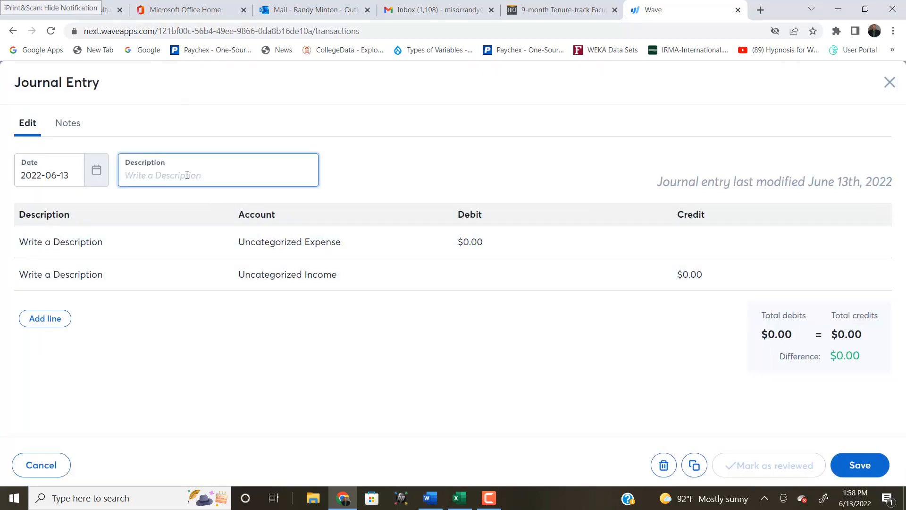
pyautogui.write('paid utility bill to  to ga power')
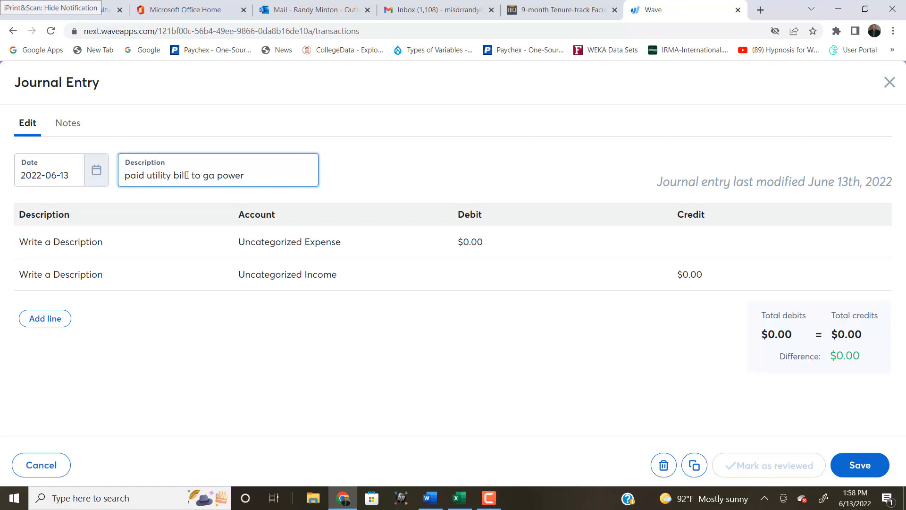
# Date the Georgia Power journal entry June 5, 2022.
pyautogui.click(336, 242)
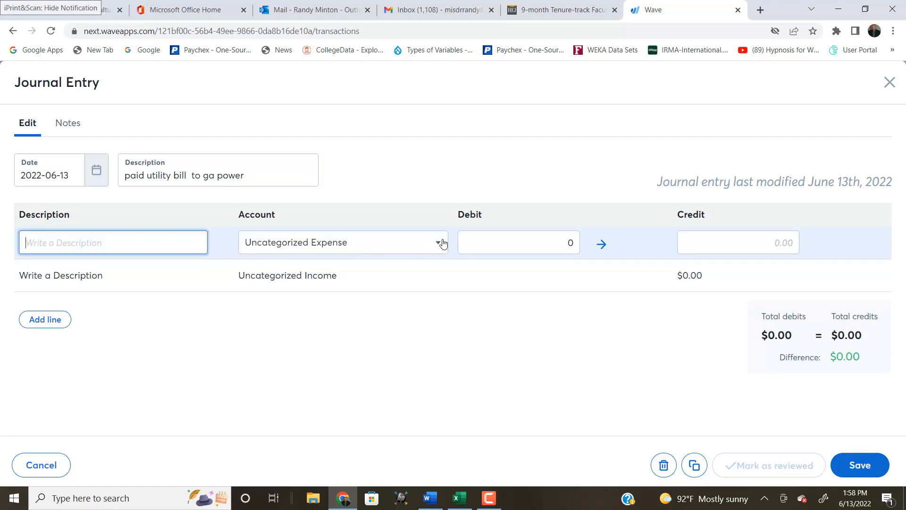
pyautogui.click(96, 170)
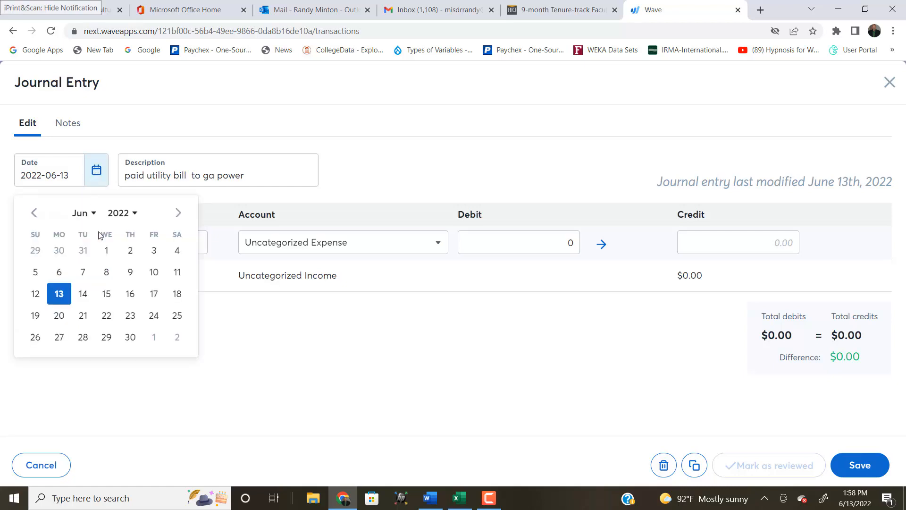
pyautogui.click(36, 274)
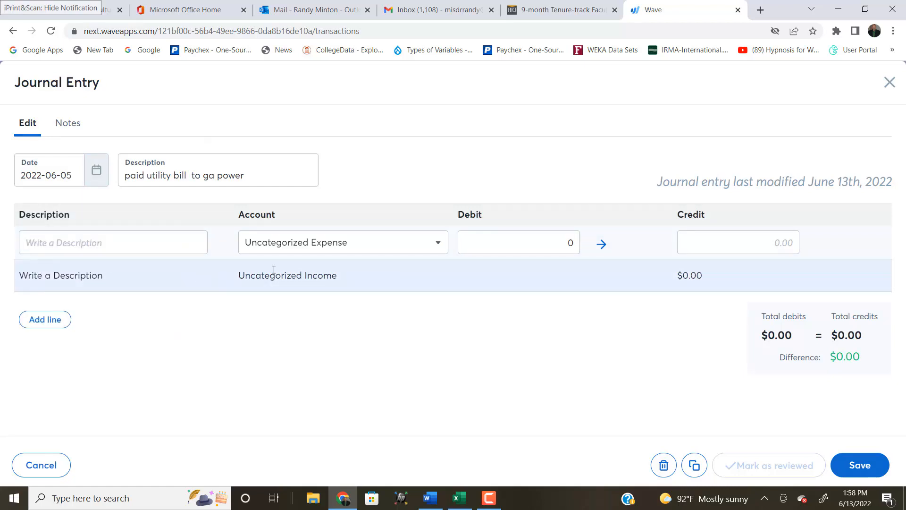
# Set the debit line of the Georgia Power entry to the Utilities account with an amount of 375.
pyautogui.click(310, 248)
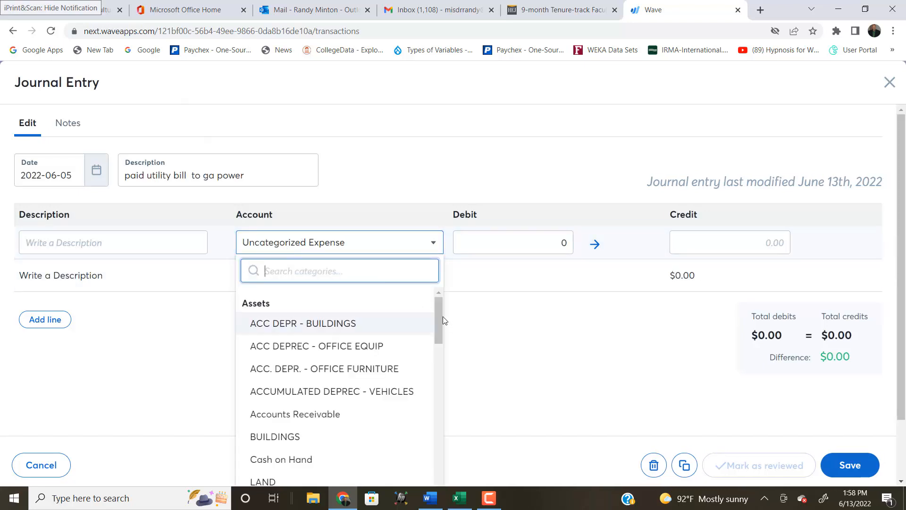
pyautogui.moveTo(438, 319); pyautogui.dragTo(442, 400)
pyautogui.moveTo(440, 410); pyautogui.dragTo(444, 509)
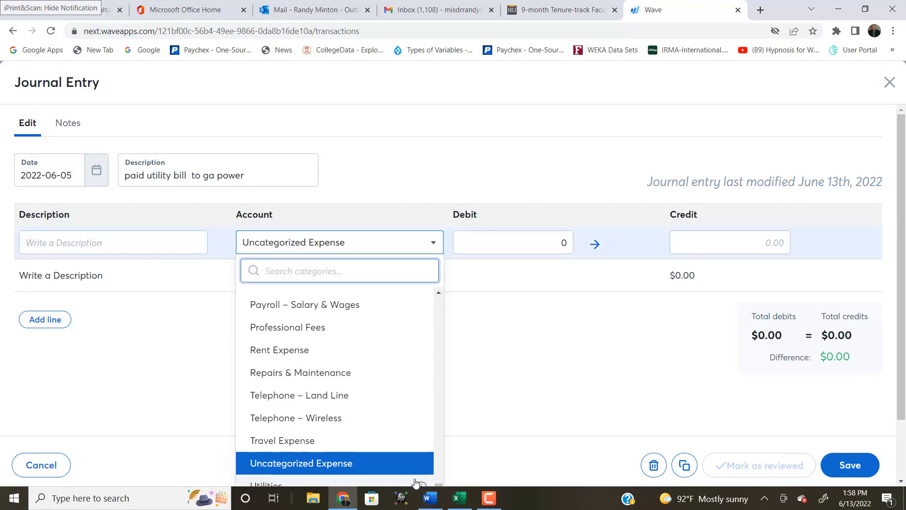
pyautogui.scroll(-2, 387, 454)
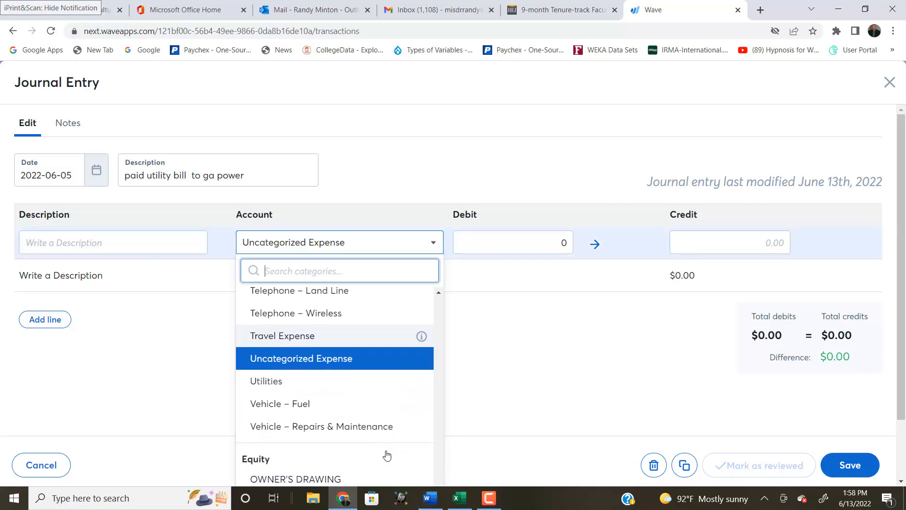
pyautogui.click(283, 385)
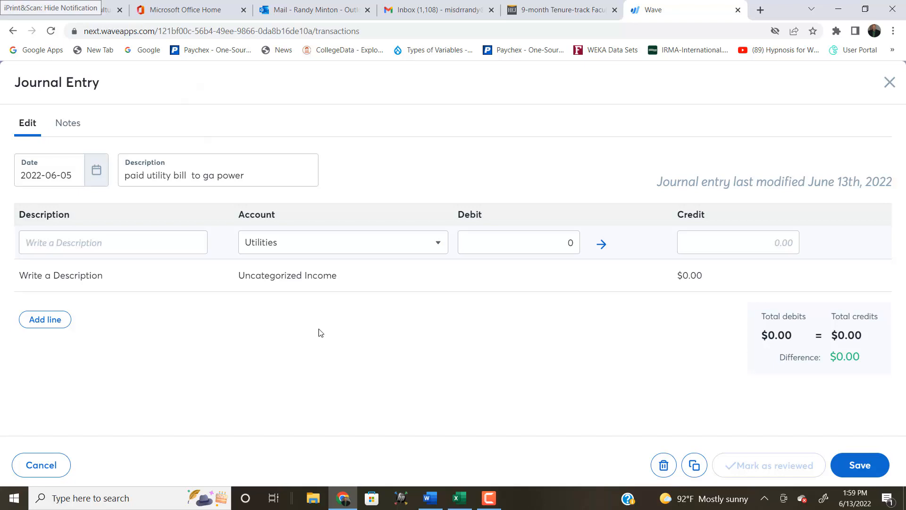
pyautogui.click(567, 242)
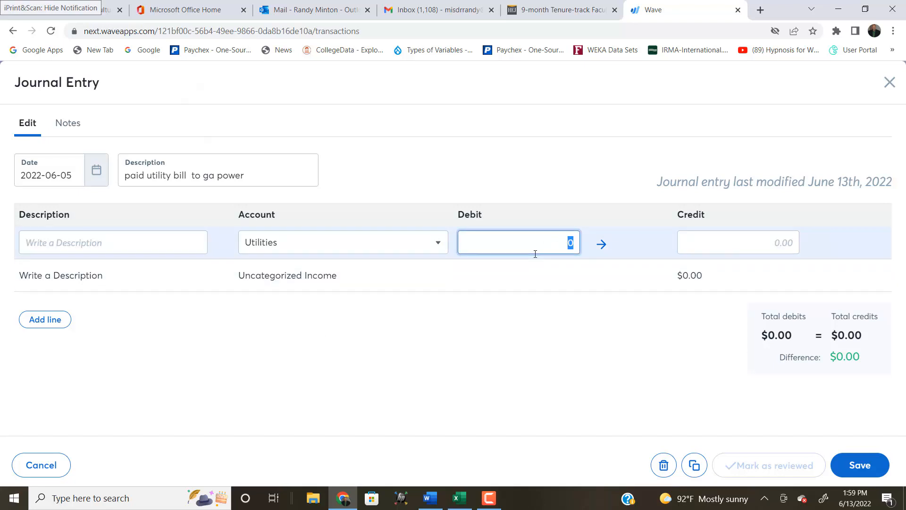
pyautogui.write('375')
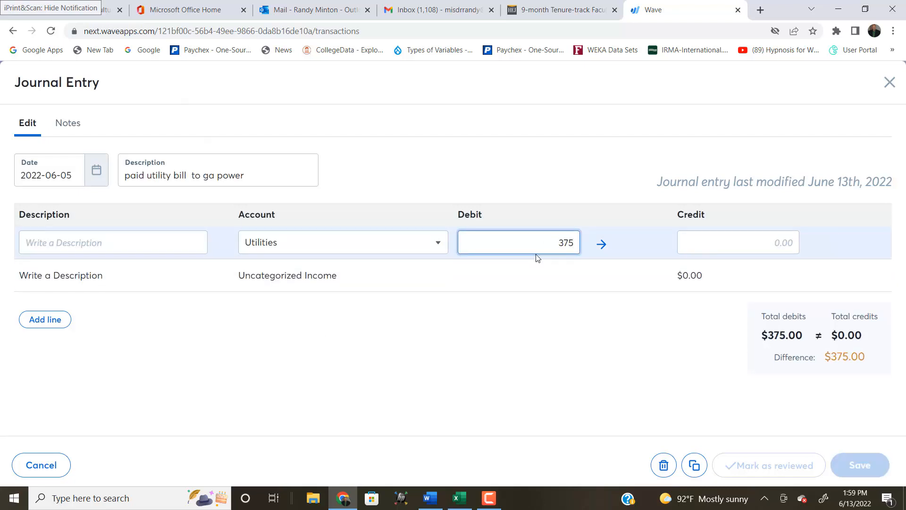
# Set the credit line of the Georgia Power entry to Cash on Hand with an amount of 375.00 and save the entry.
pyautogui.click(294, 274)
pyautogui.click(439, 275)
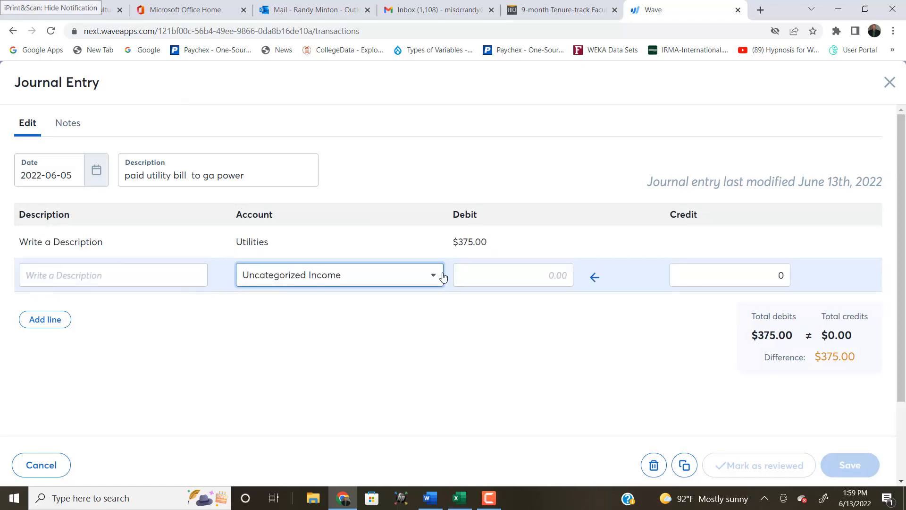
pyautogui.moveTo(437, 335); pyautogui.dragTo(438, 359)
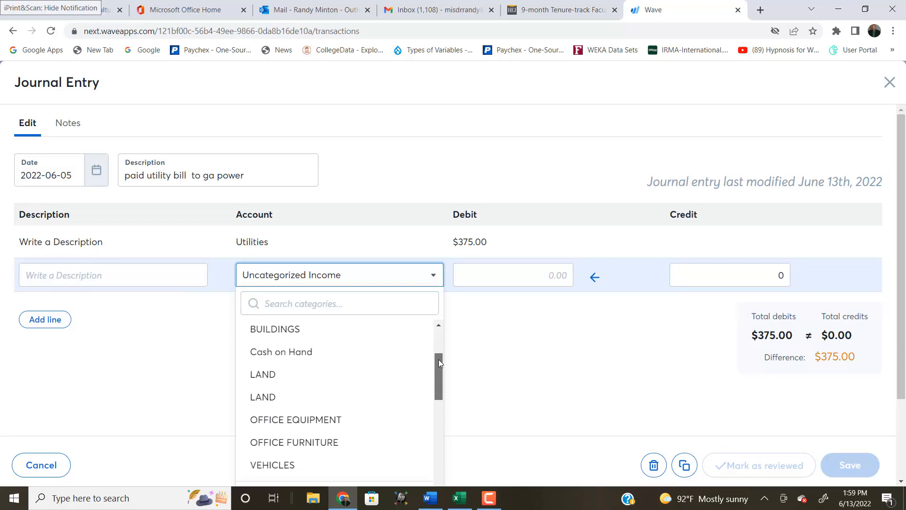
pyautogui.click(310, 351)
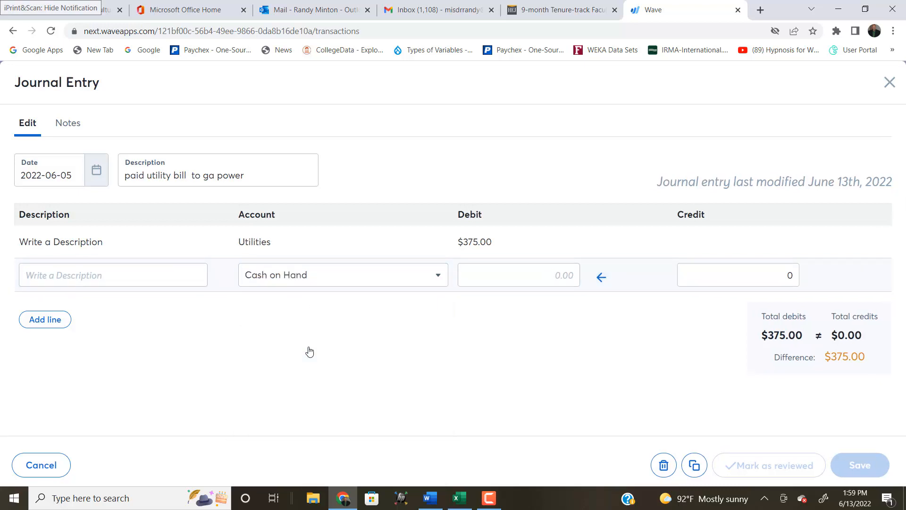
pyautogui.click(744, 283)
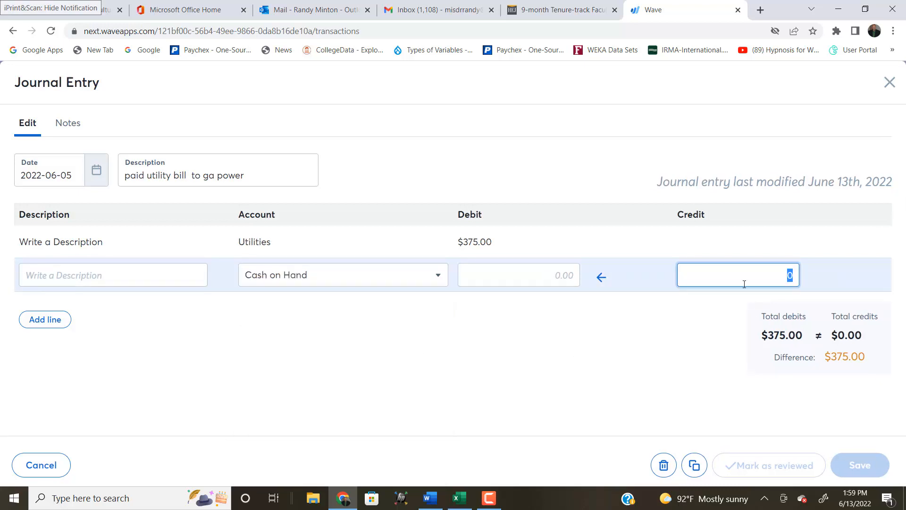
pyautogui.write('375')
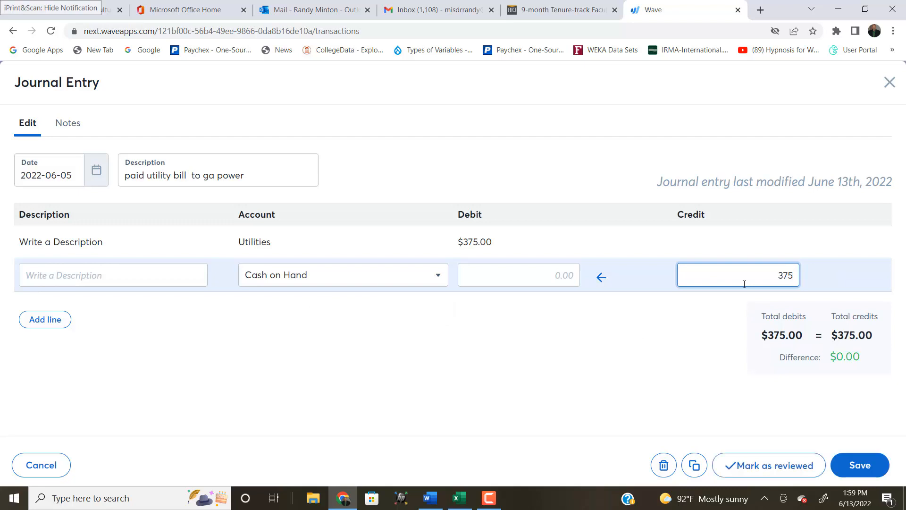
pyautogui.write('.00')
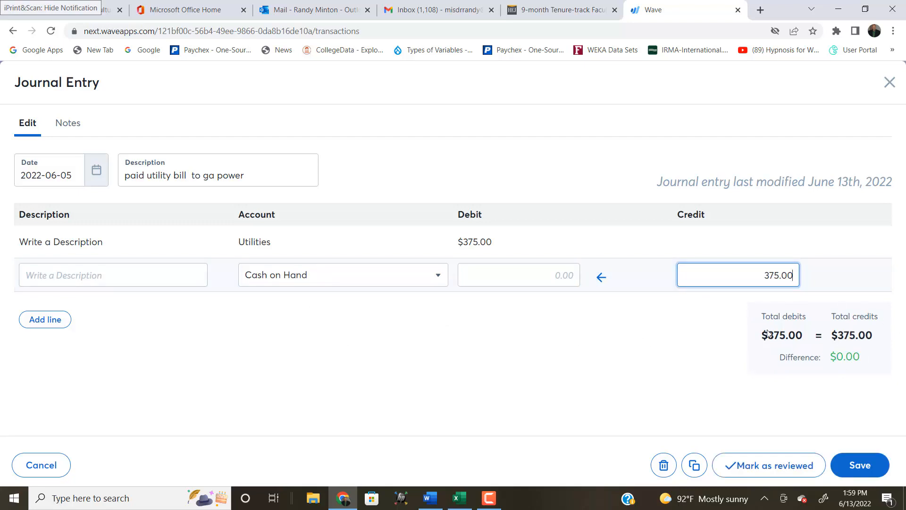
pyautogui.click(870, 469)
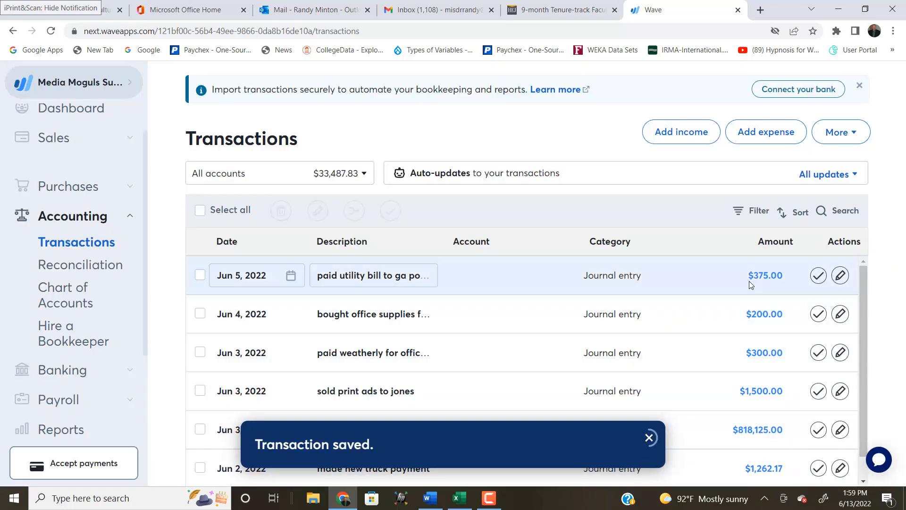
# Switch to the Word instructions and highlight "June 5: Paid the Georgia" in yellow.
pyautogui.hotkey('alt', 'Tab')
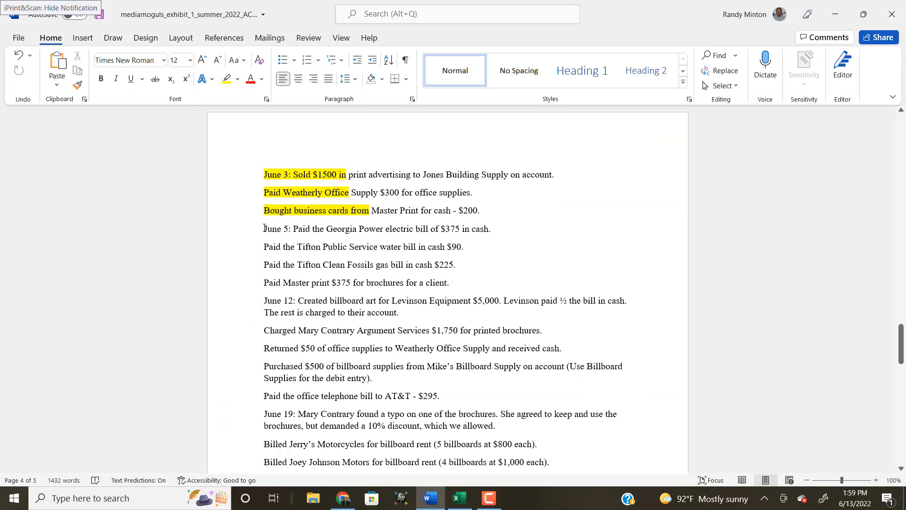
pyautogui.moveTo(274, 228); pyautogui.dragTo(359, 232)
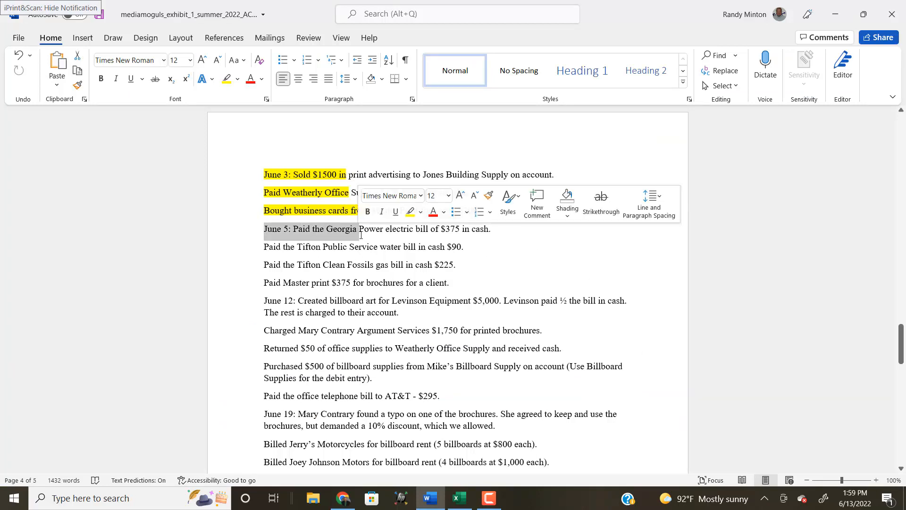
pyautogui.click(227, 79)
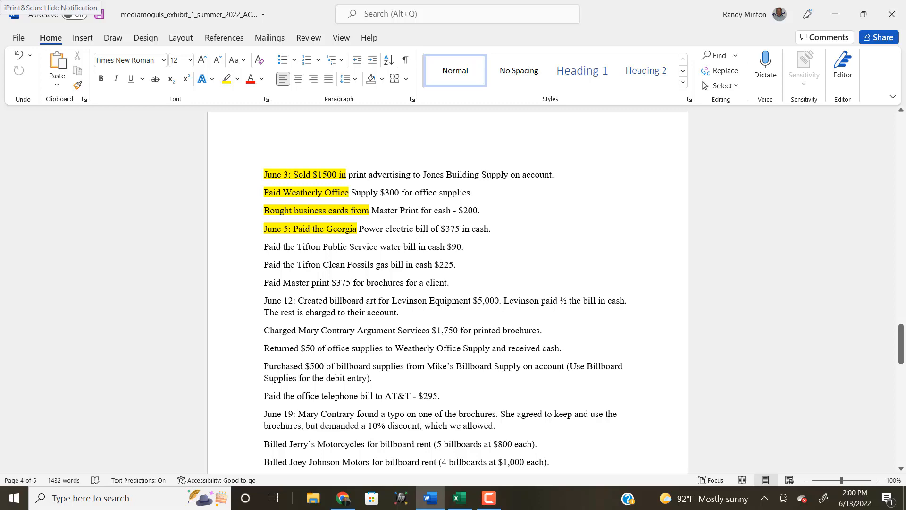
# Switch back to Wave and open the Reports page with the financial statements.
pyautogui.hotkey('alt', 'Tab')
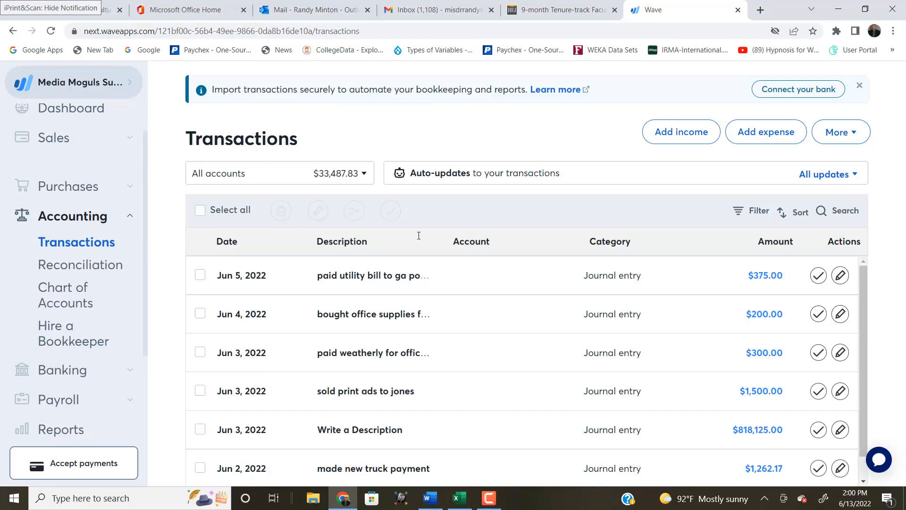
pyautogui.scroll(-3, 147, 302)
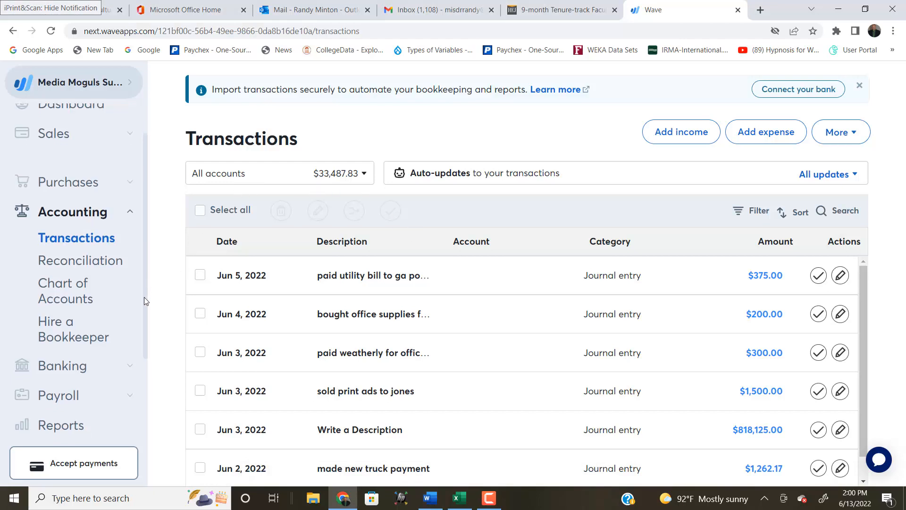
pyautogui.click(64, 305)
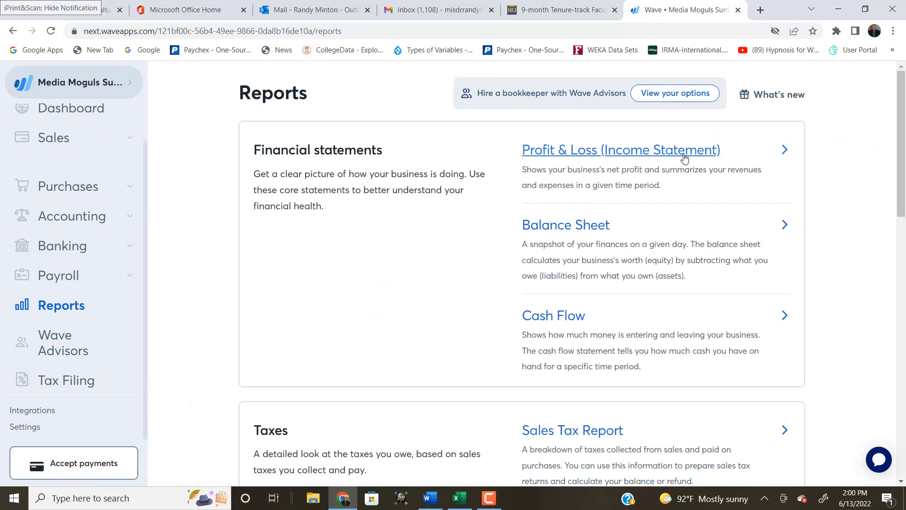
# Open the Profit & Loss report and examine its detailed breakdown of income and operating expenses.
pyautogui.click(671, 152)
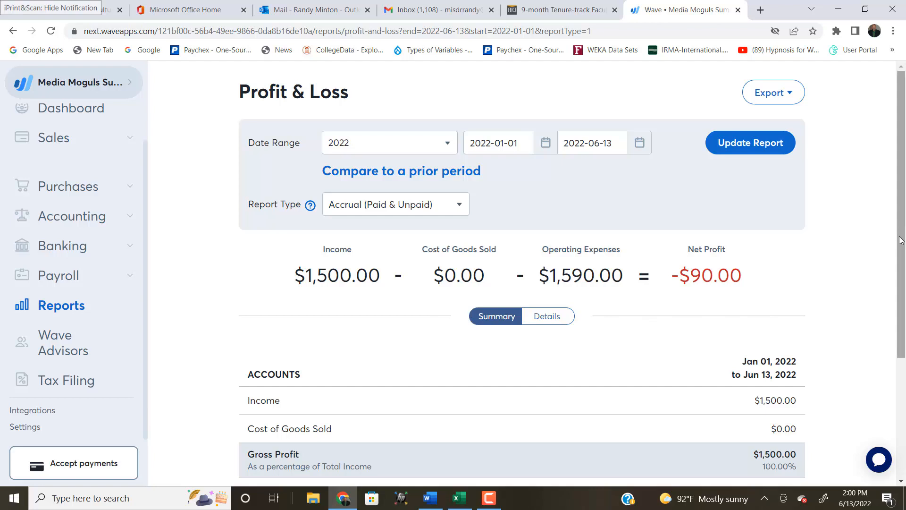
pyautogui.scroll(-1, 891, 267)
pyautogui.scroll(-3, 891, 267)
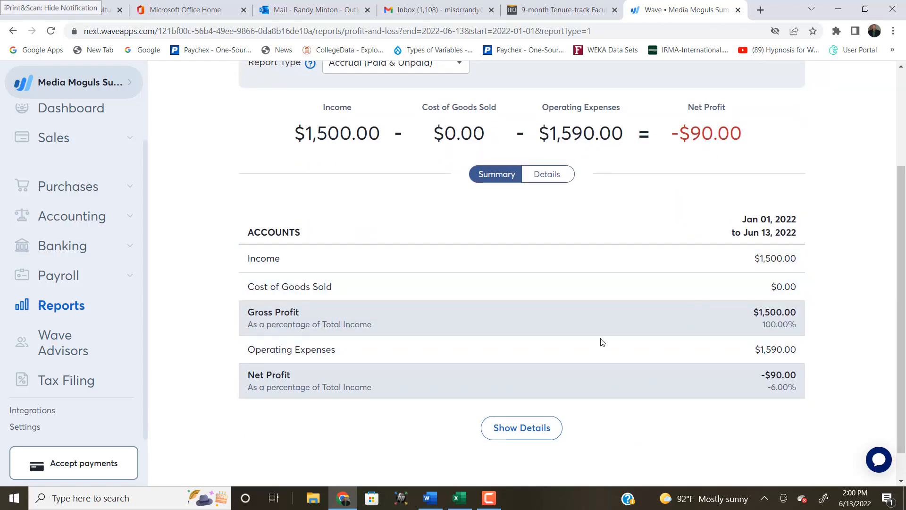
pyautogui.click(549, 181)
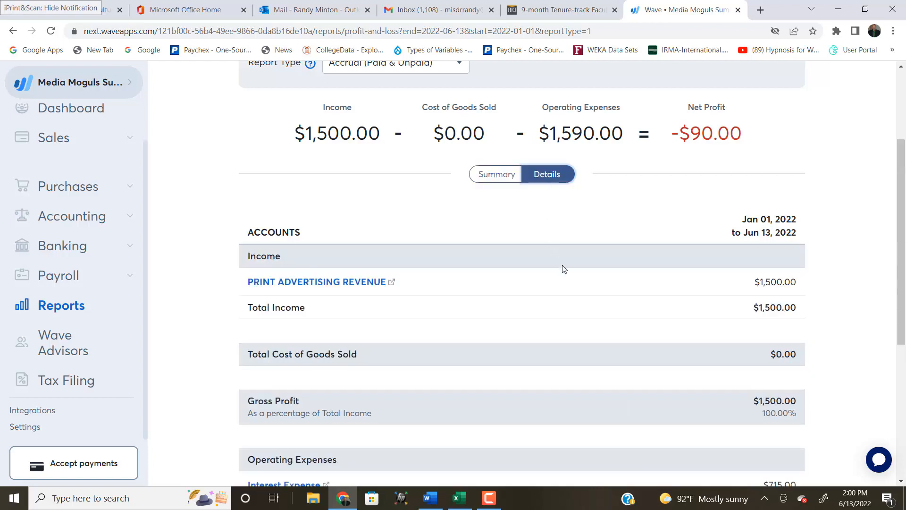
pyautogui.scroll(-5, 589, 317)
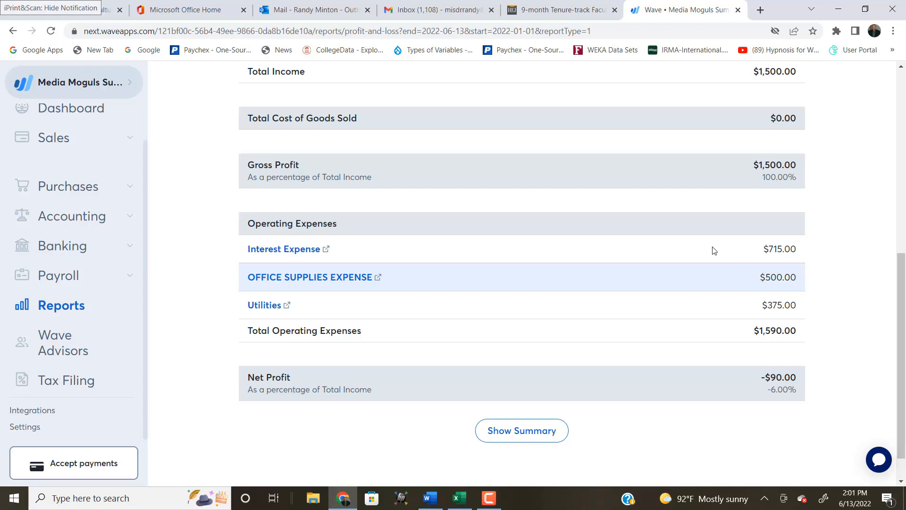
pyautogui.scroll(10, 333, 188)
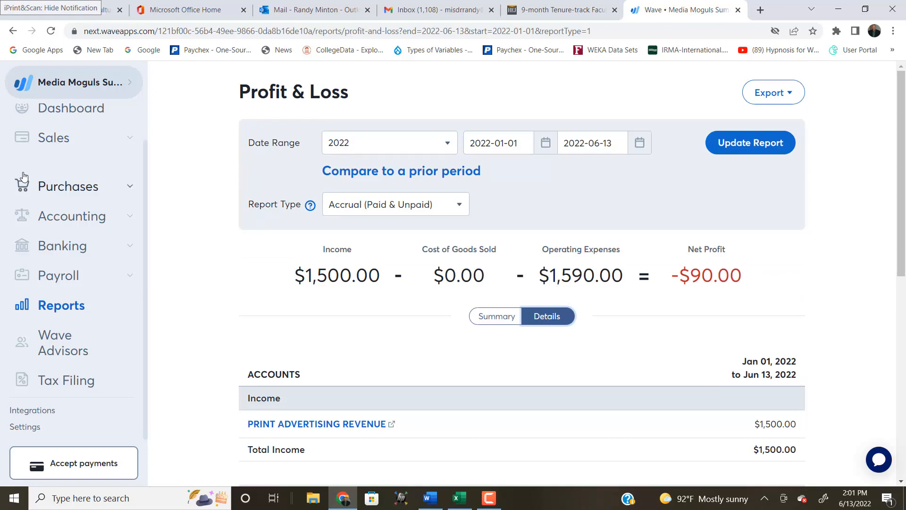
# Return to the accounting transactions list and check the Word instructions for the next bill to record.
pyautogui.scroll(2, 23, 177)
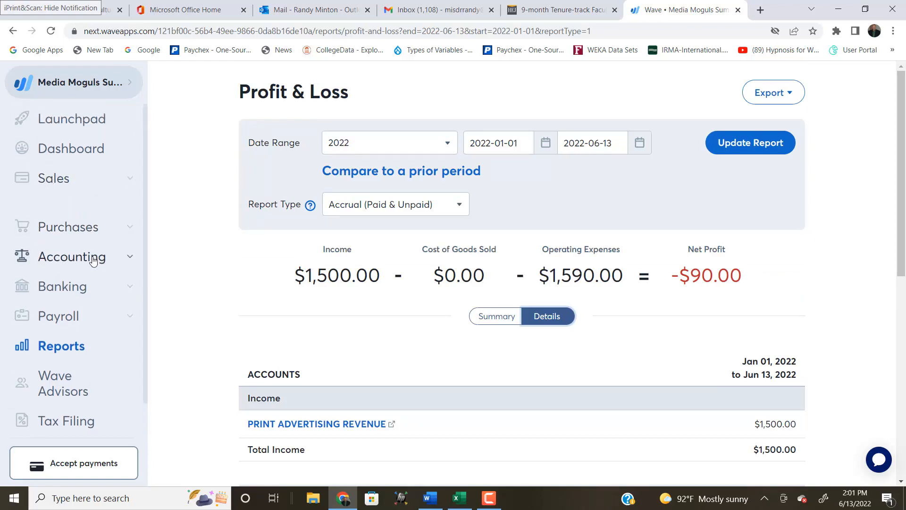
pyautogui.click(124, 259)
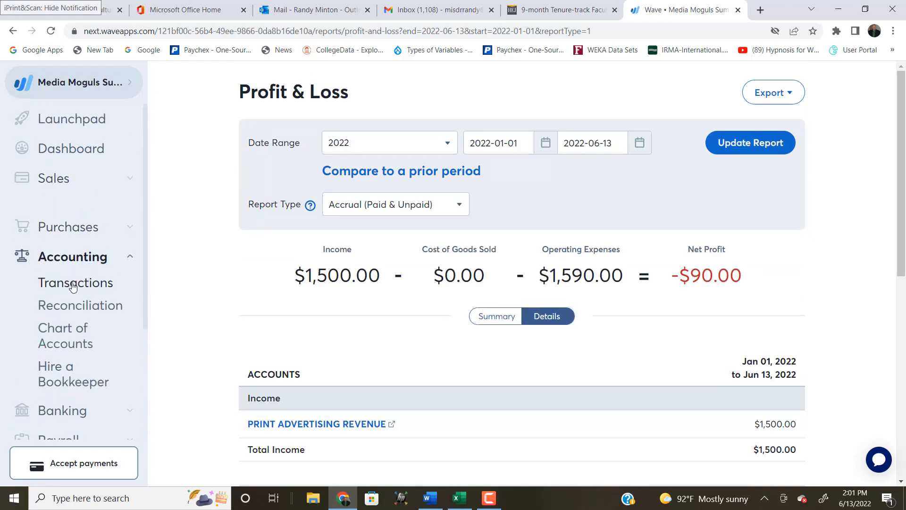
pyautogui.click(73, 285)
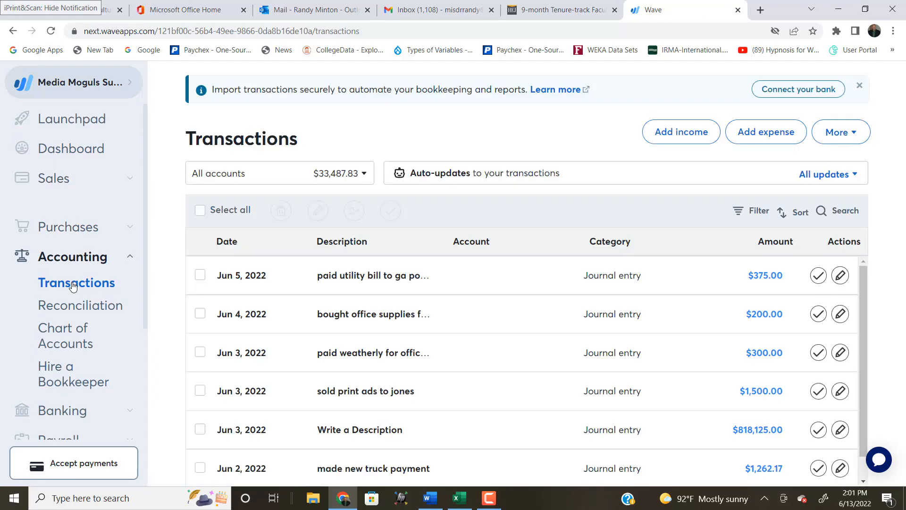
pyautogui.hotkey('alt', 'Tab')
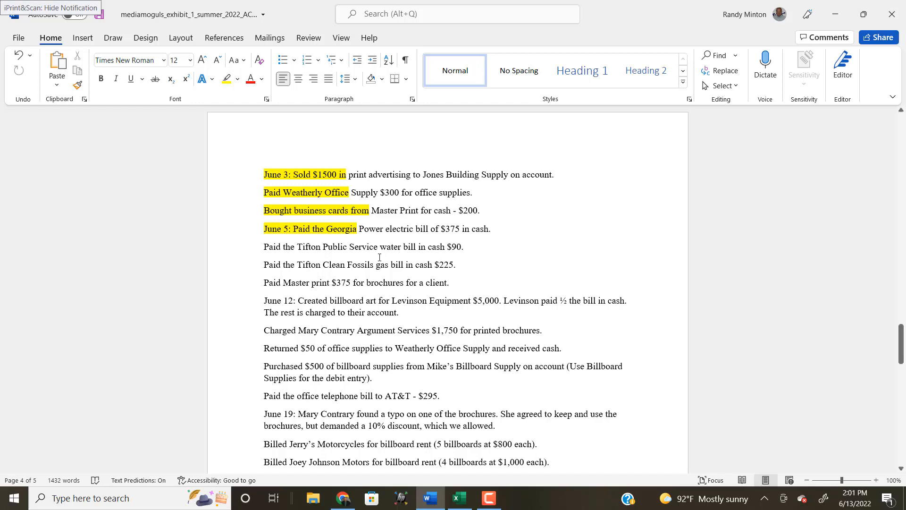
pyautogui.hotkey('alt', 'Tab')
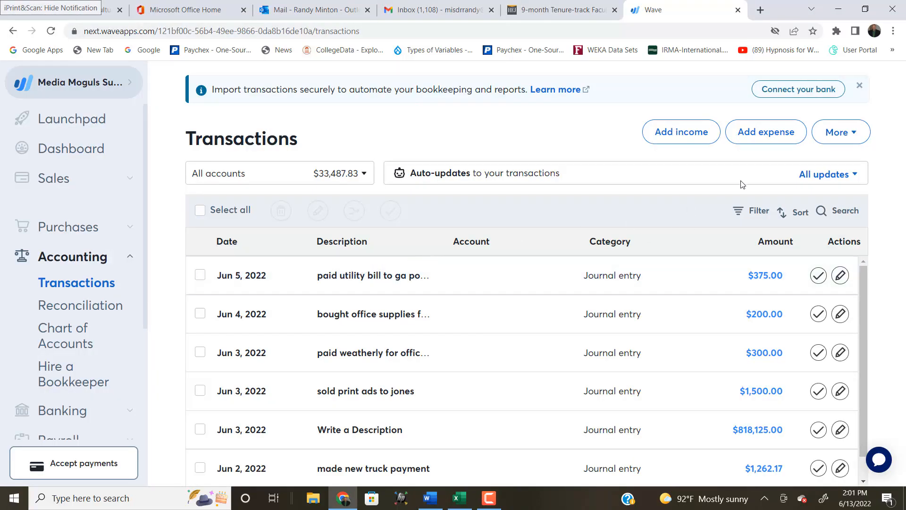
# Add a journal transaction dated 2022-06-05 with the description "paid water bill".
pyautogui.click(852, 133)
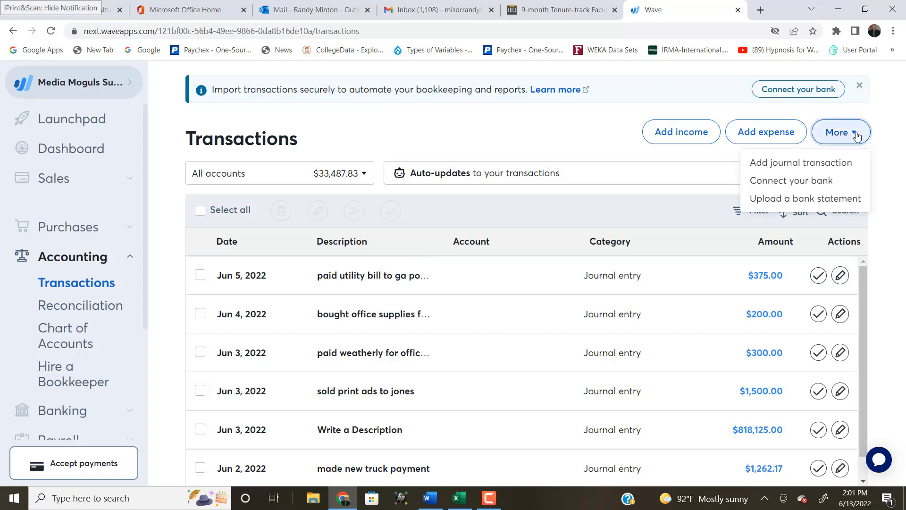
pyautogui.click(795, 165)
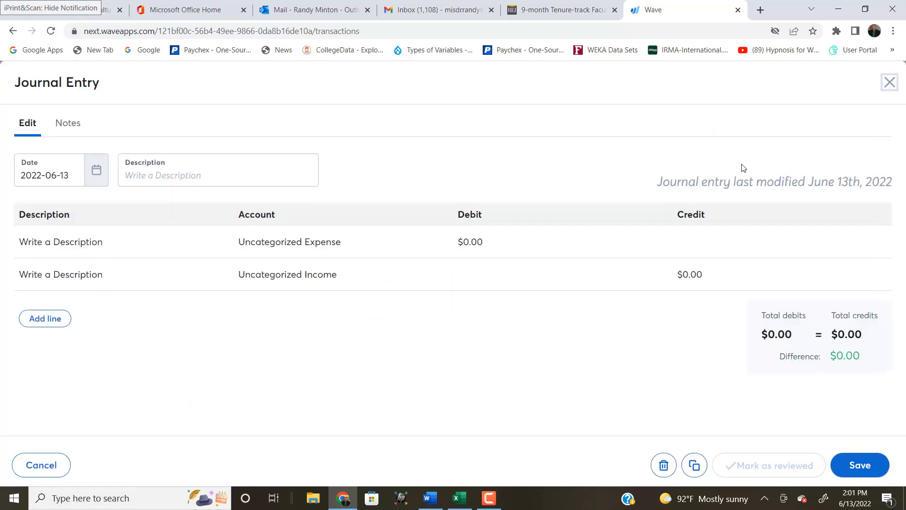
pyautogui.click(98, 173)
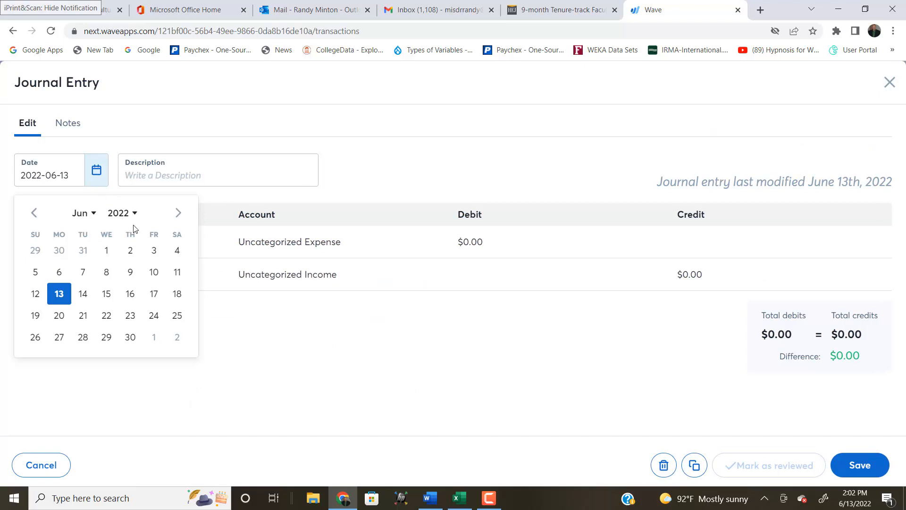
pyautogui.click(35, 272)
pyautogui.click(126, 180)
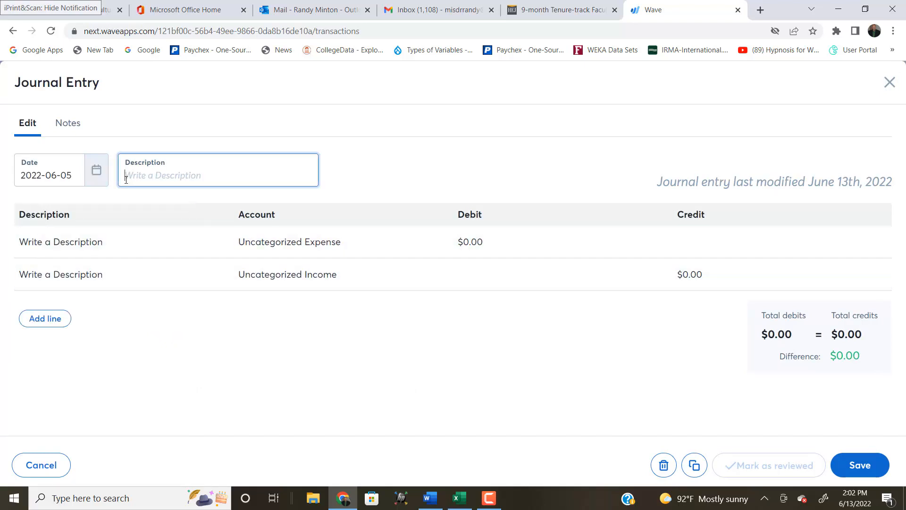
pyautogui.write('paid water')
pyautogui.write('bill')
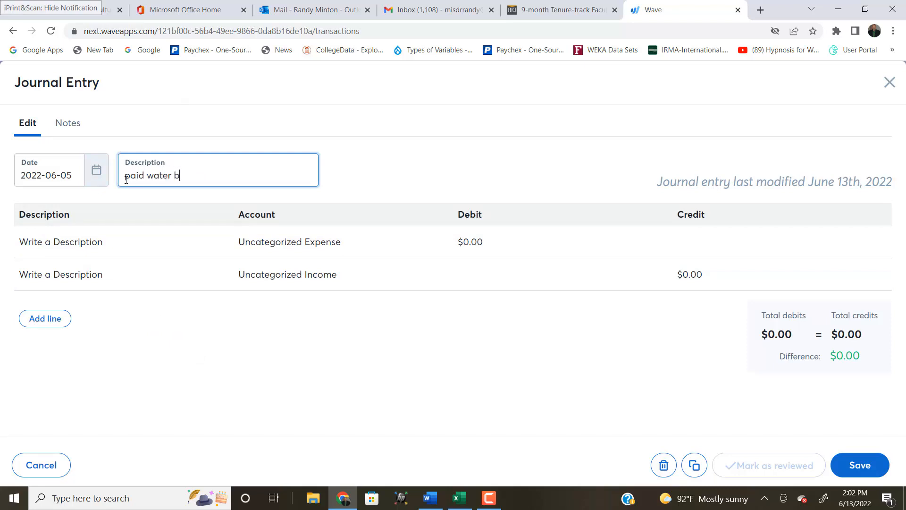
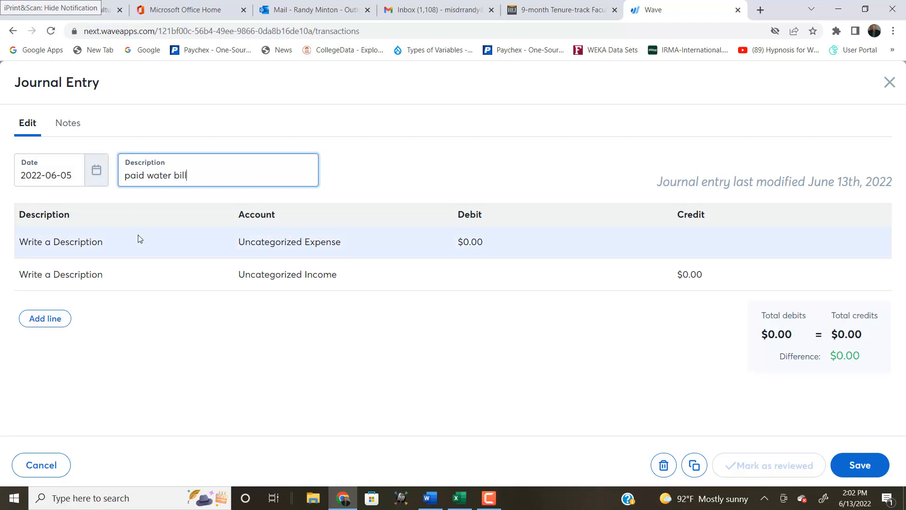
# Set the debit line of the water bill entry to the Utilities account with an amount of 90.
pyautogui.click(264, 240)
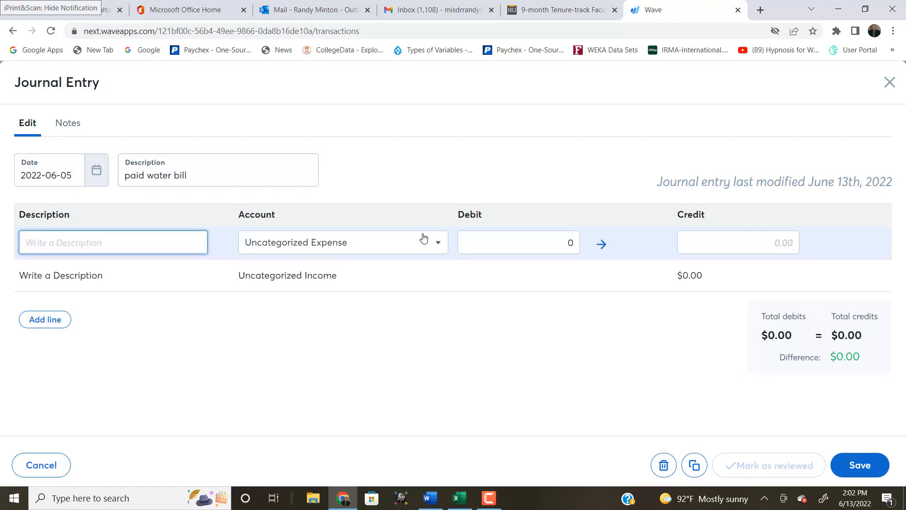
pyautogui.click(439, 242)
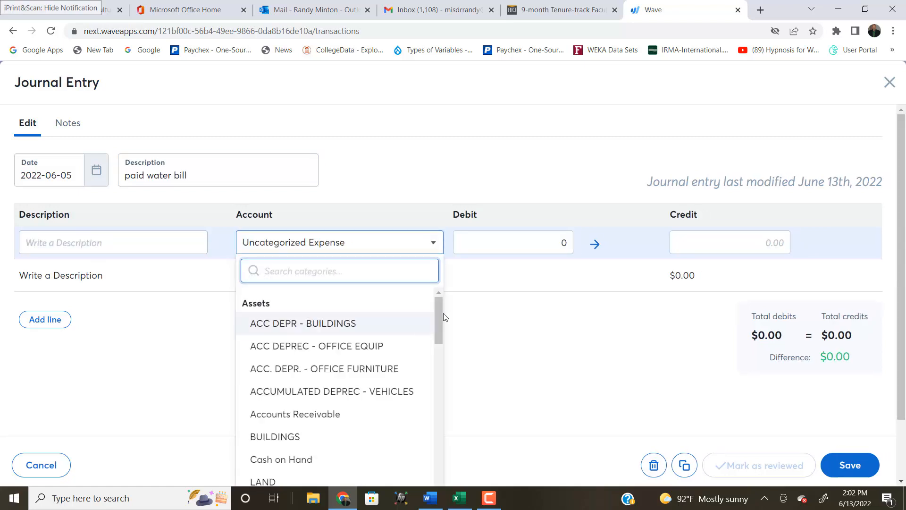
pyautogui.moveTo(439, 313); pyautogui.dragTo(451, 508)
pyautogui.click(286, 453)
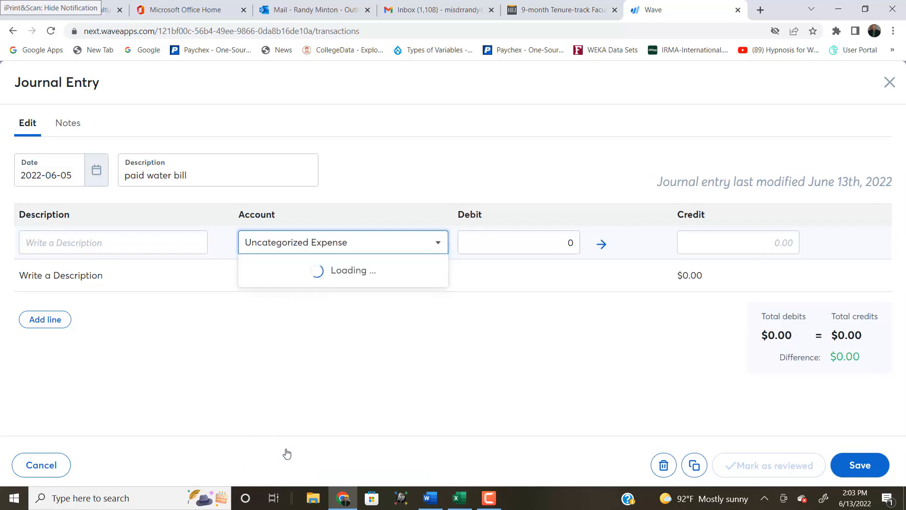
pyautogui.click(568, 241)
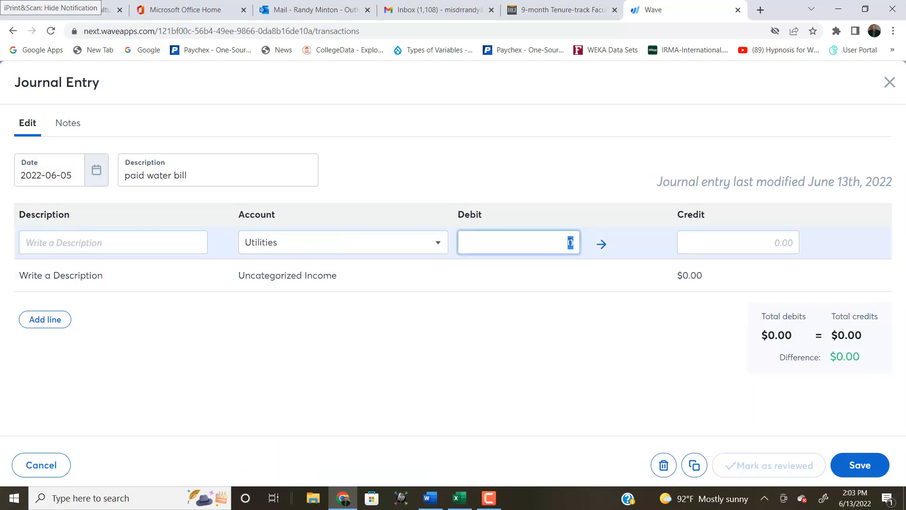
pyautogui.write('90')
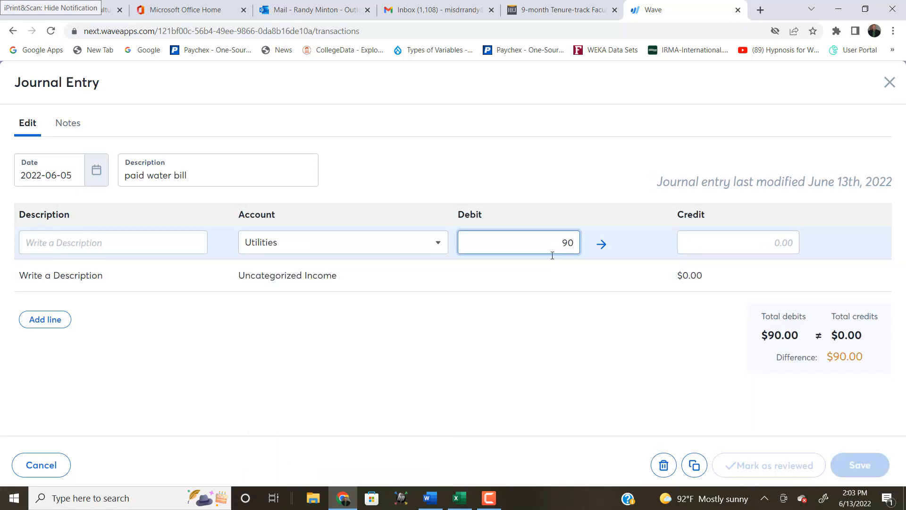
# Set the credit line of the water bill entry to Cash on Hand with an amount of 90 and save the entry.
pyautogui.click(295, 275)
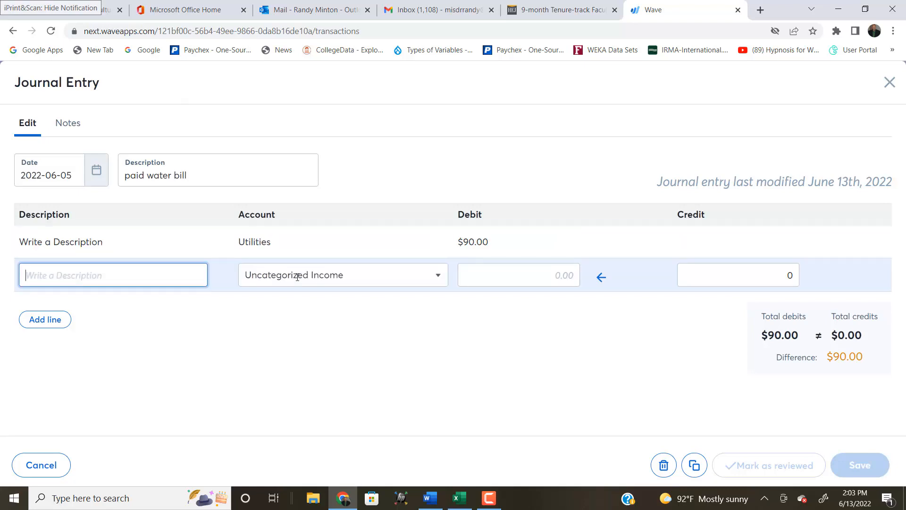
pyautogui.click(441, 275)
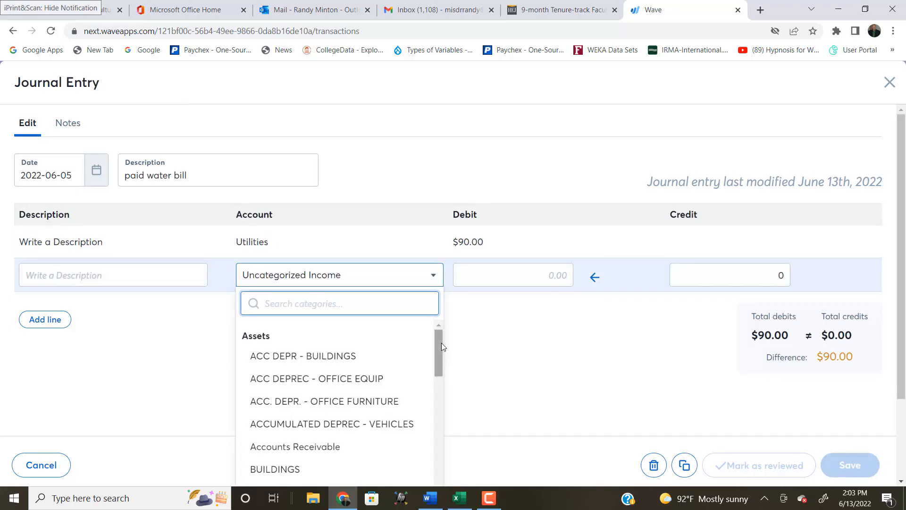
pyautogui.moveTo(440, 347); pyautogui.dragTo(438, 369)
pyautogui.click(311, 347)
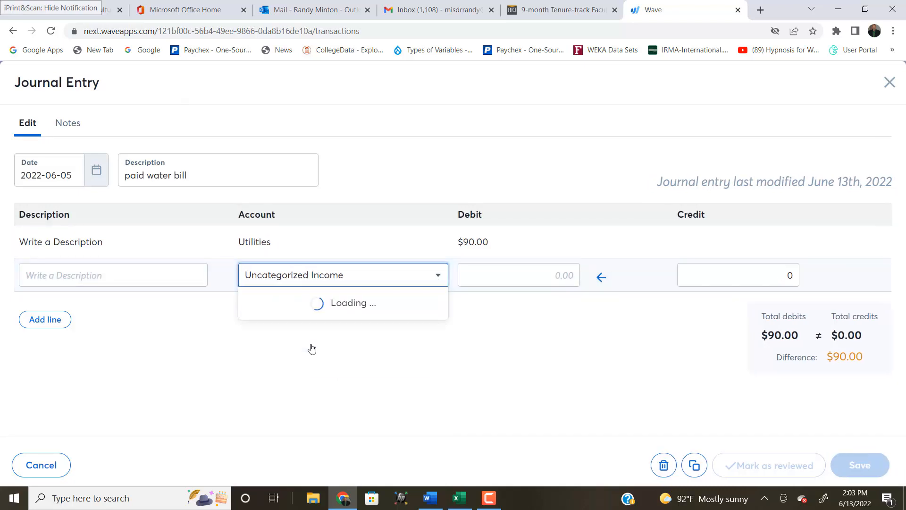
pyautogui.click(788, 275)
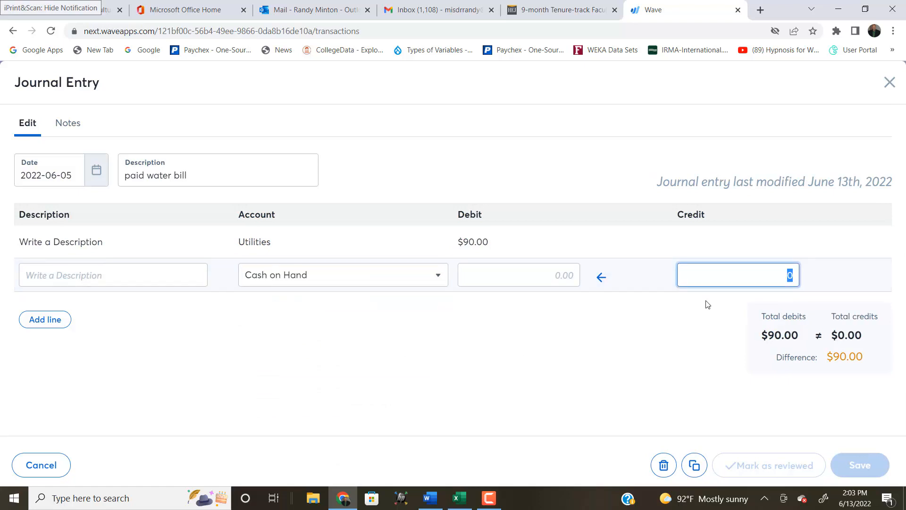
pyautogui.write('90')
pyautogui.click(809, 387)
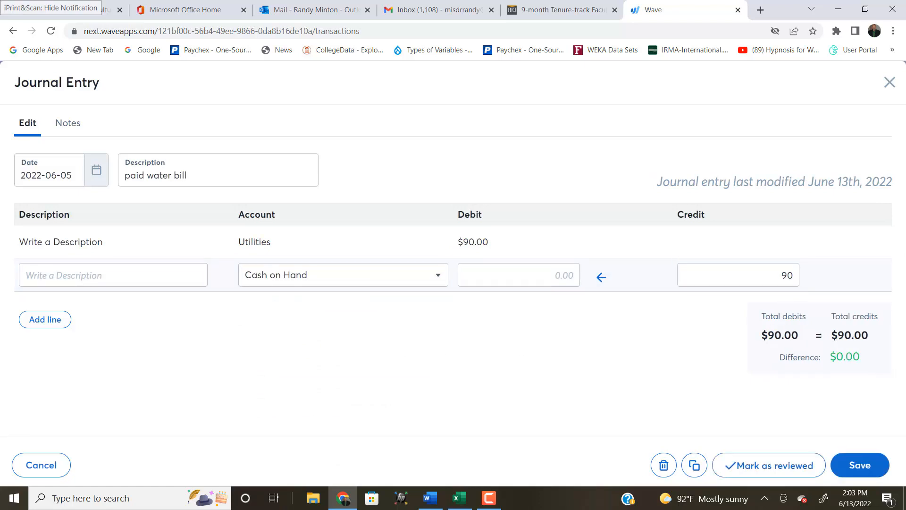
pyautogui.click(853, 464)
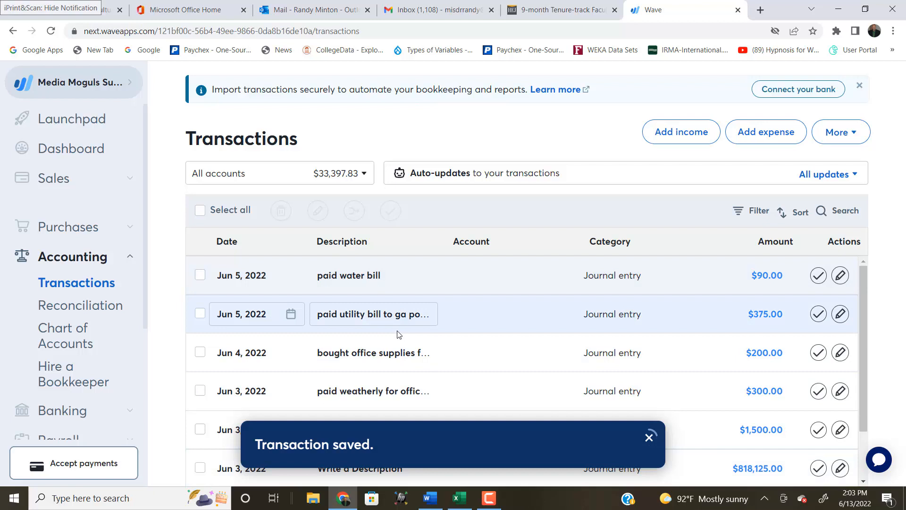
# Switch to the Word instructions, highlight "Paid the Tifton Public" in yellow, and review the following brochure payment line.
pyautogui.hotkey('alt', 'Tab')
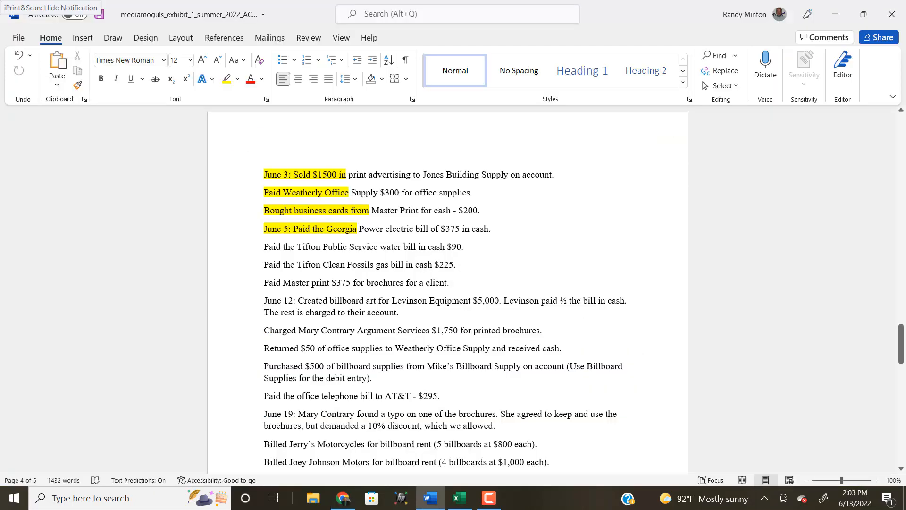
pyautogui.moveTo(265, 249); pyautogui.dragTo(340, 253)
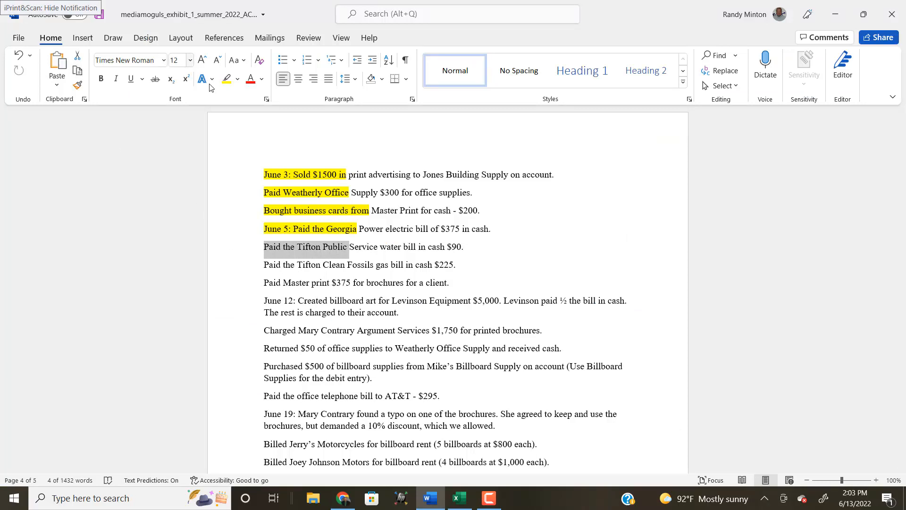
pyautogui.click(226, 79)
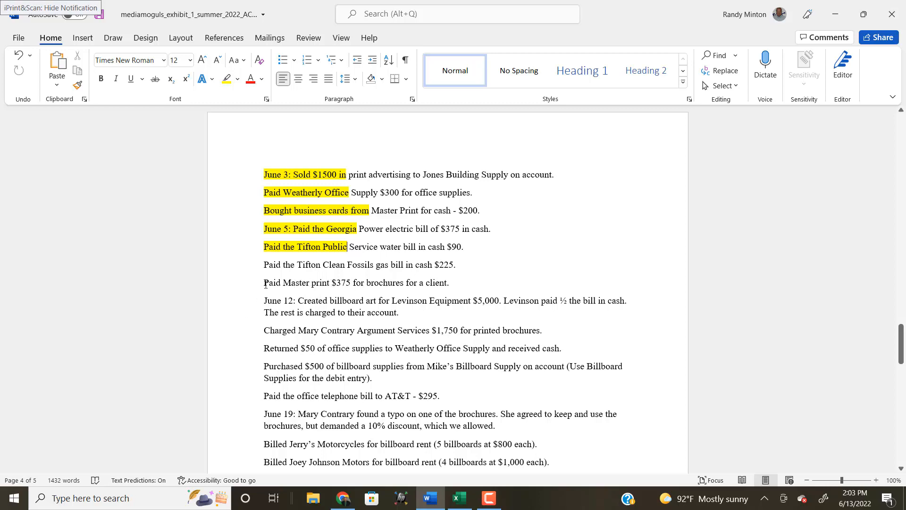
pyautogui.moveTo(266, 284); pyautogui.dragTo(405, 284)
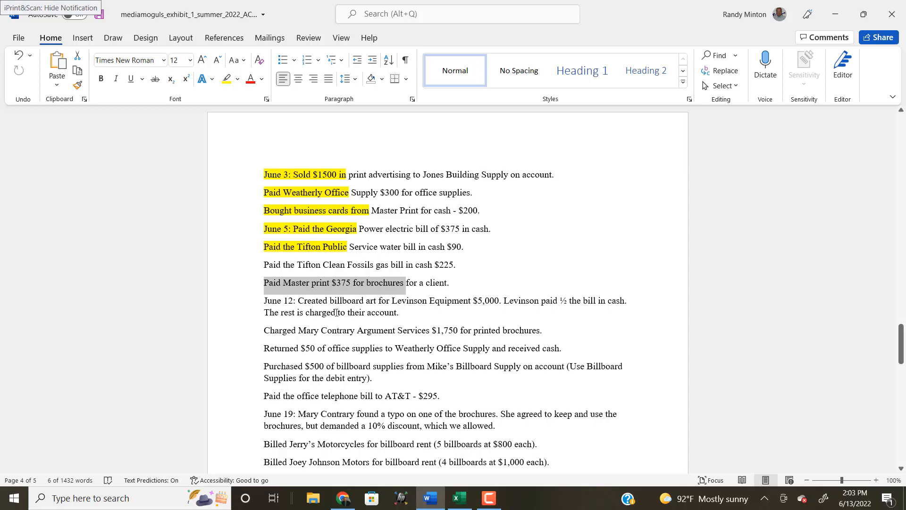
pyautogui.click(306, 313)
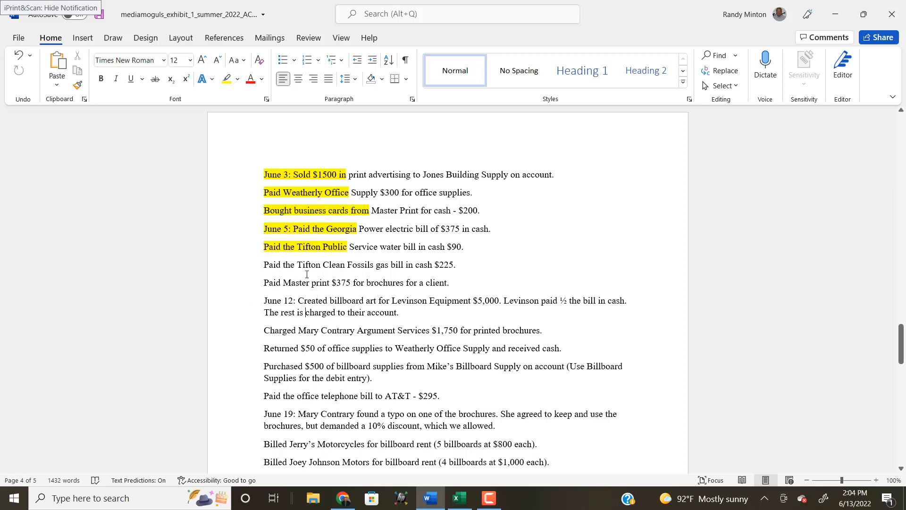
# Switch to Wave and add a journal transaction dated 2022-06-05 with the description "paid gas bill".
pyautogui.hotkey('alt', 'Tab')
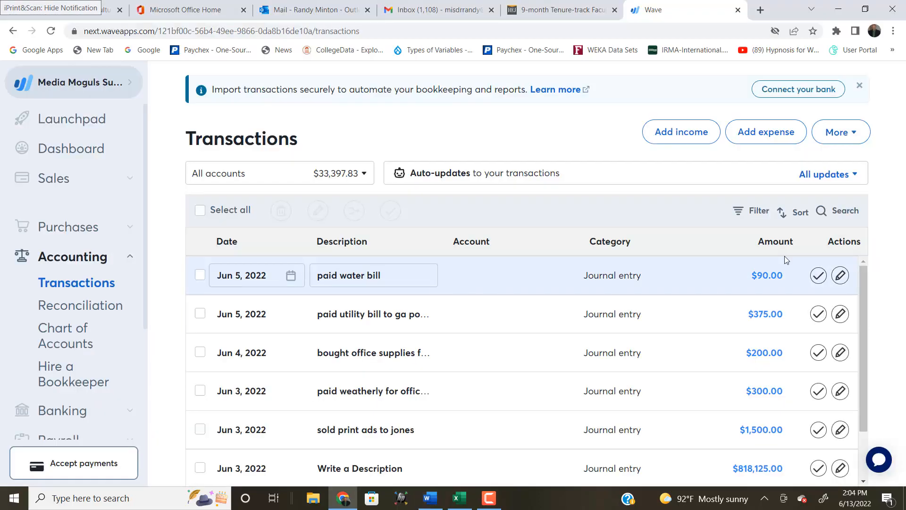
pyautogui.click(855, 134)
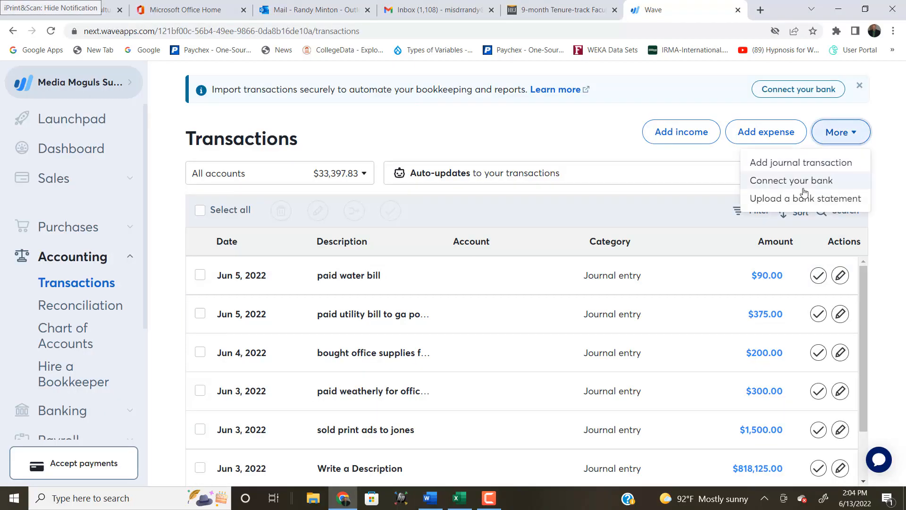
pyautogui.click(800, 164)
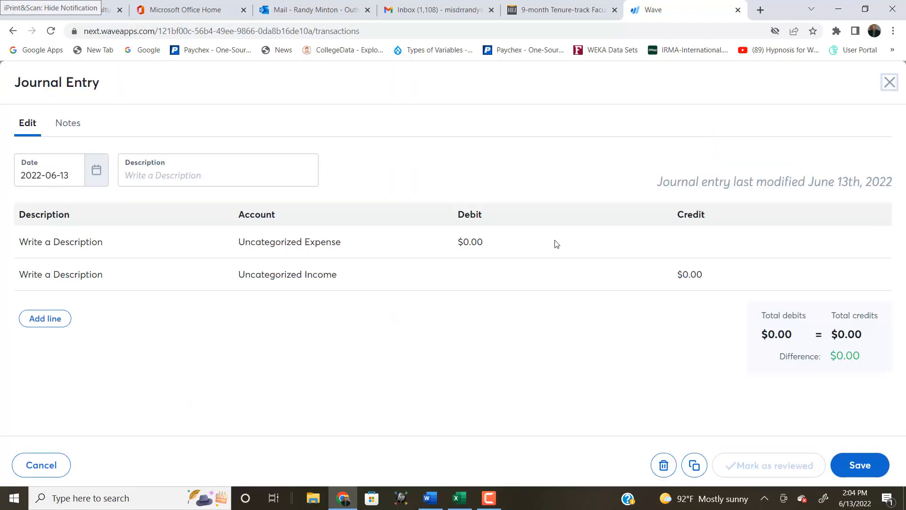
pyautogui.click(303, 239)
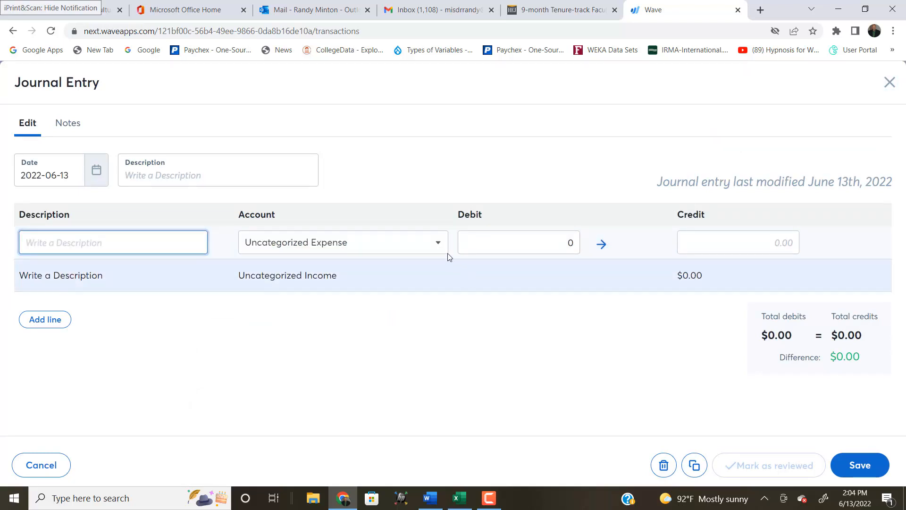
pyautogui.click(67, 176)
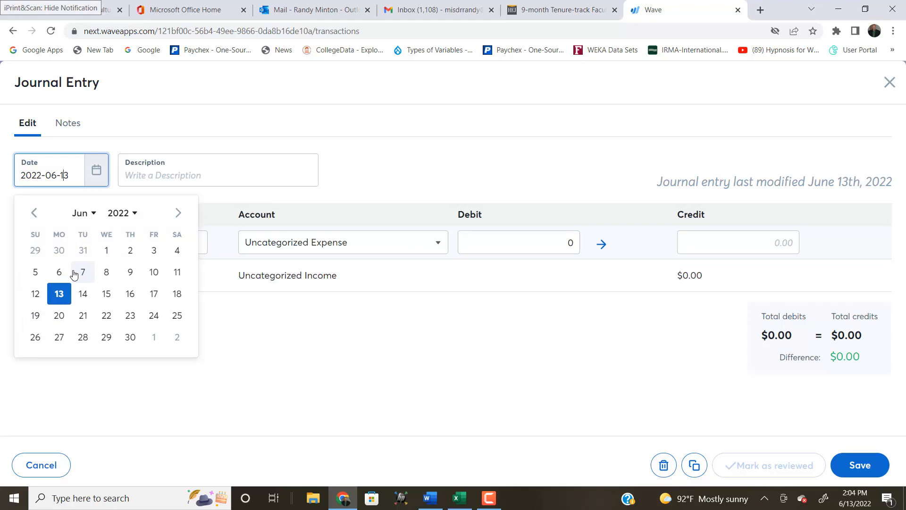
pyautogui.click(35, 272)
pyautogui.click(172, 180)
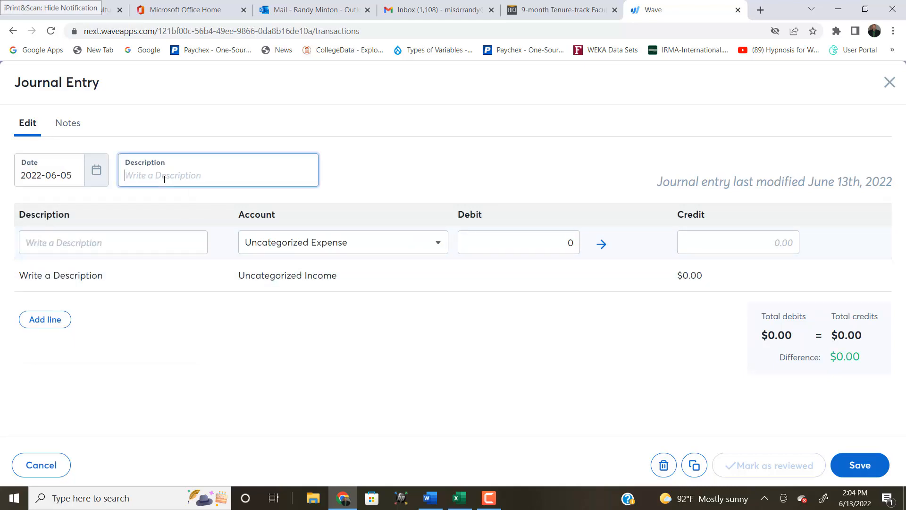
pyautogui.write('paid ')
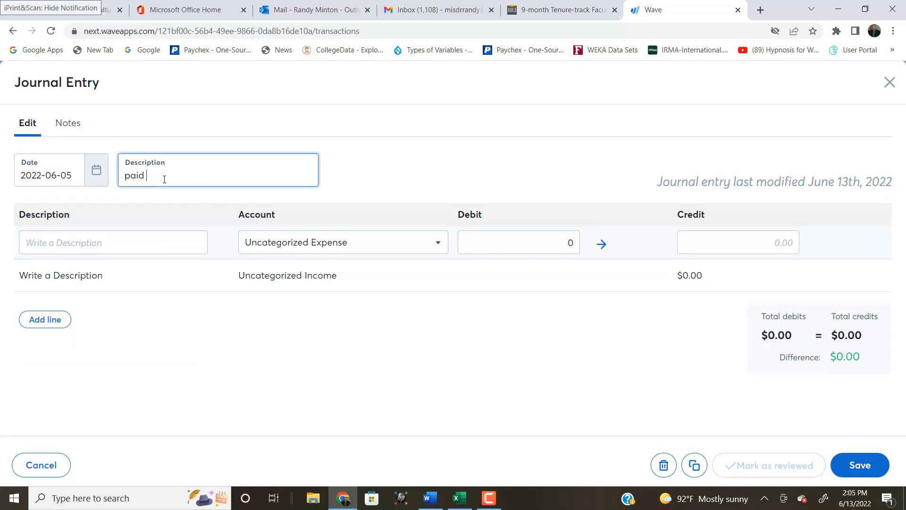
pyautogui.write('gas bill')
# Set the debit line of the gas bill entry to the Utilities account with an amount of 225.
pyautogui.click(437, 243)
pyautogui.scroll(-15, 425, 441)
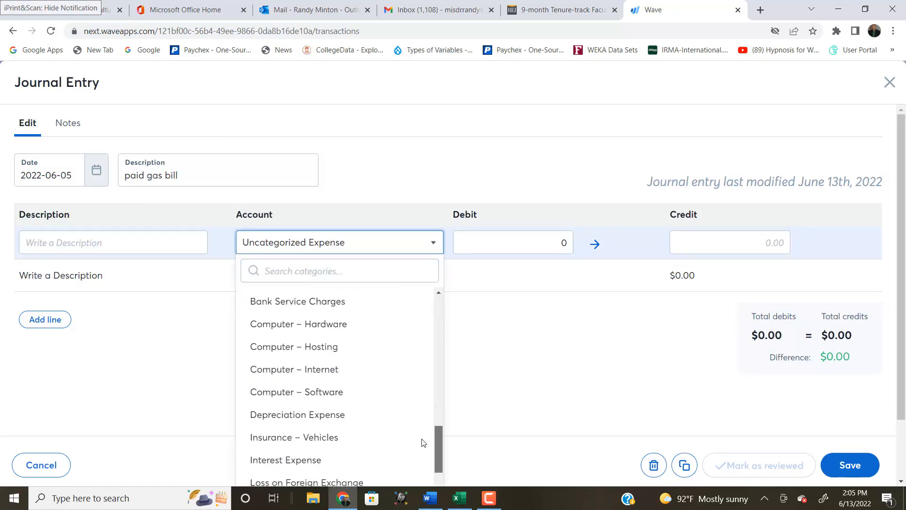
pyautogui.scroll(-5, 422, 463)
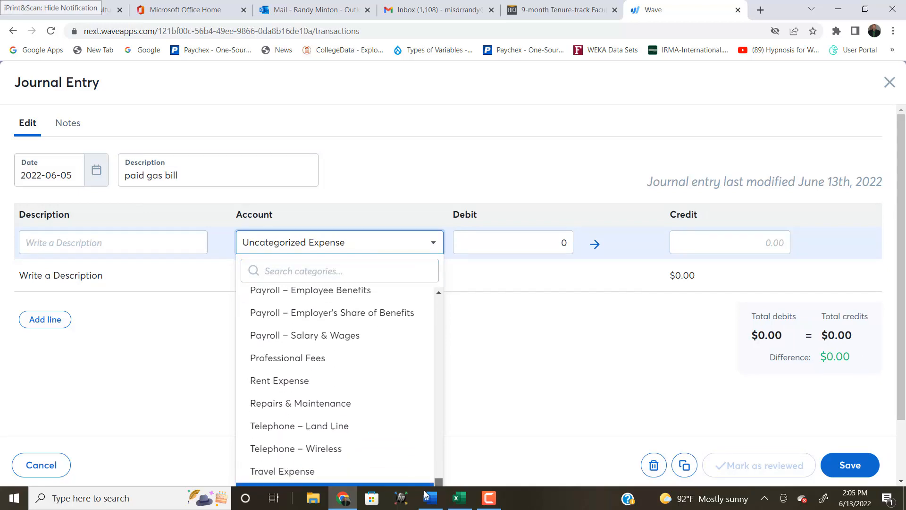
pyautogui.click(273, 460)
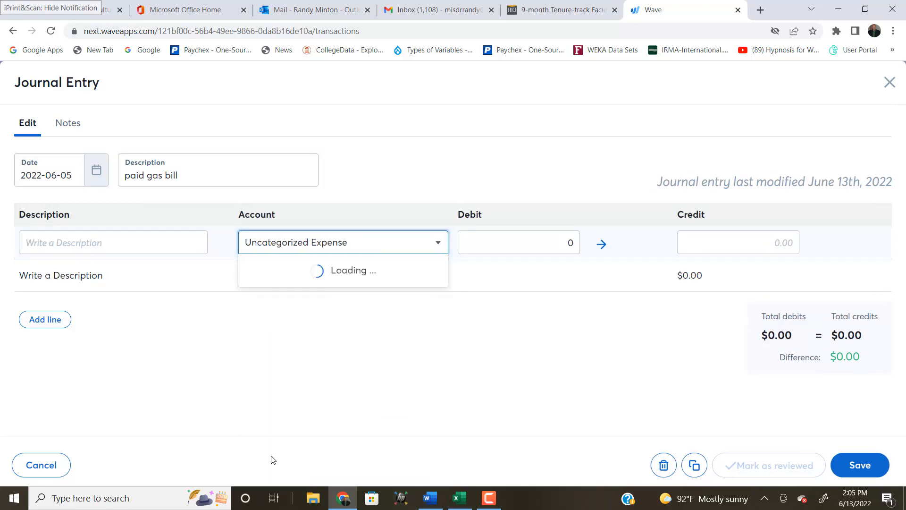
pyautogui.click(542, 245)
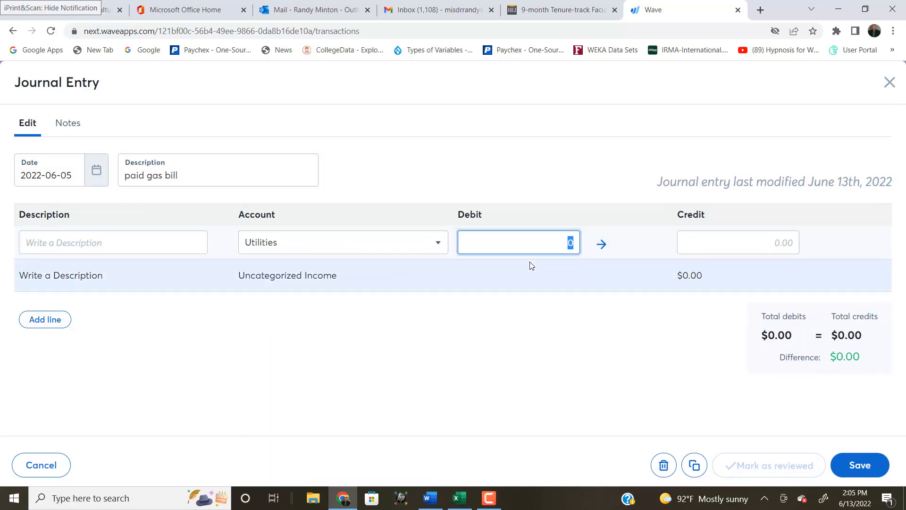
pyautogui.write('225')
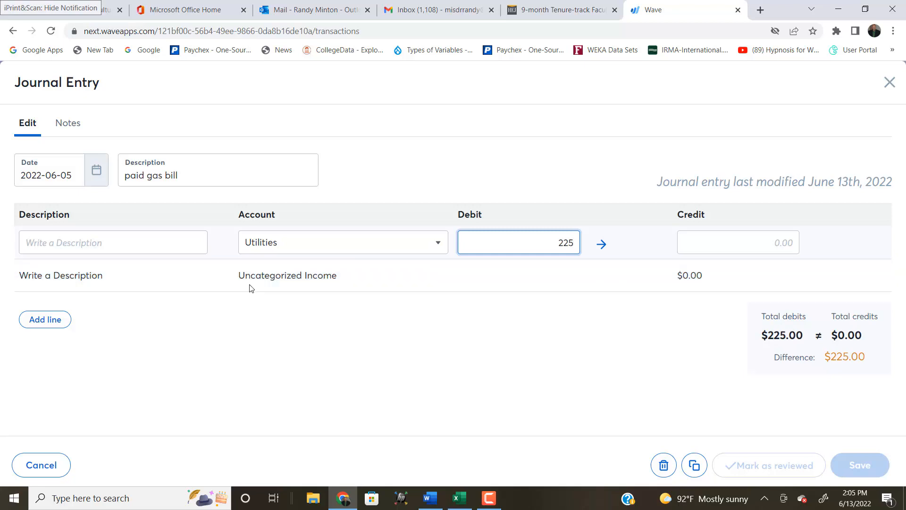
# Set the credit line of the gas bill entry to Cash on Hand with an amount of 225 and save the entry.
pyautogui.click(260, 274)
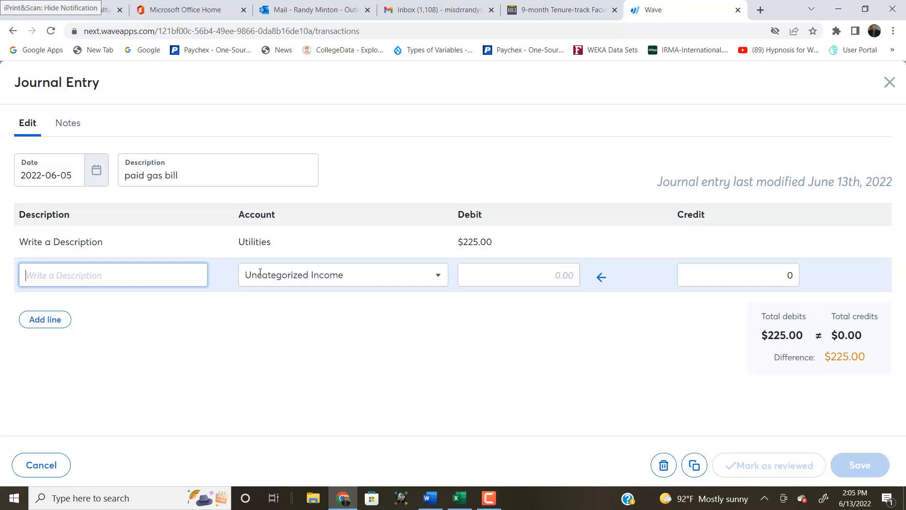
pyautogui.click(439, 276)
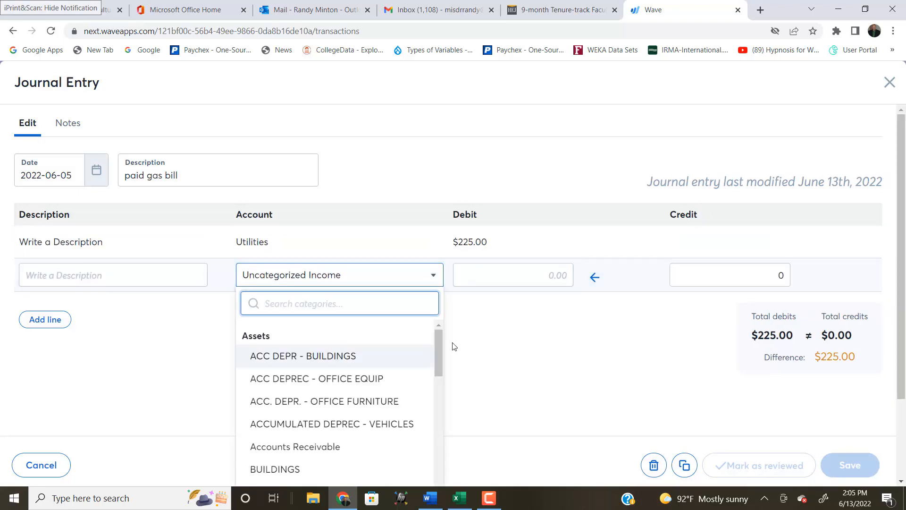
pyautogui.scroll(-4, 436, 350)
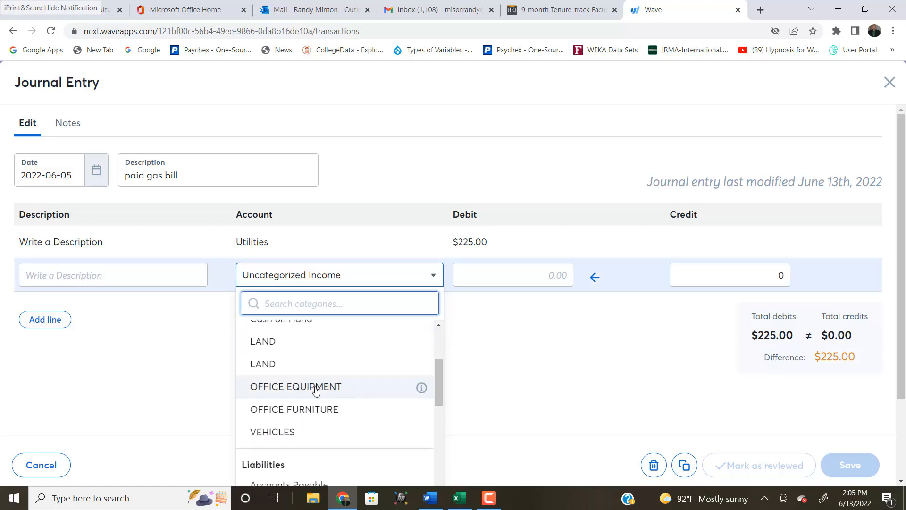
pyautogui.click(310, 326)
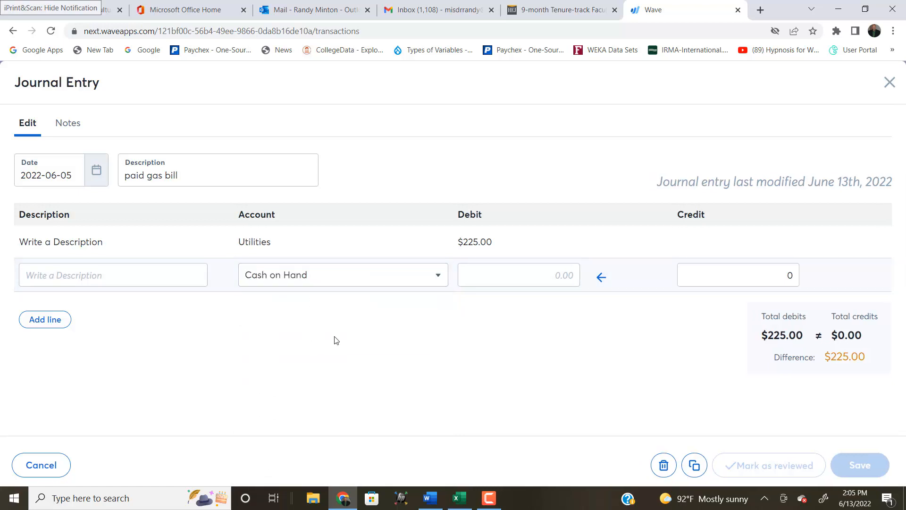
pyautogui.click(782, 276)
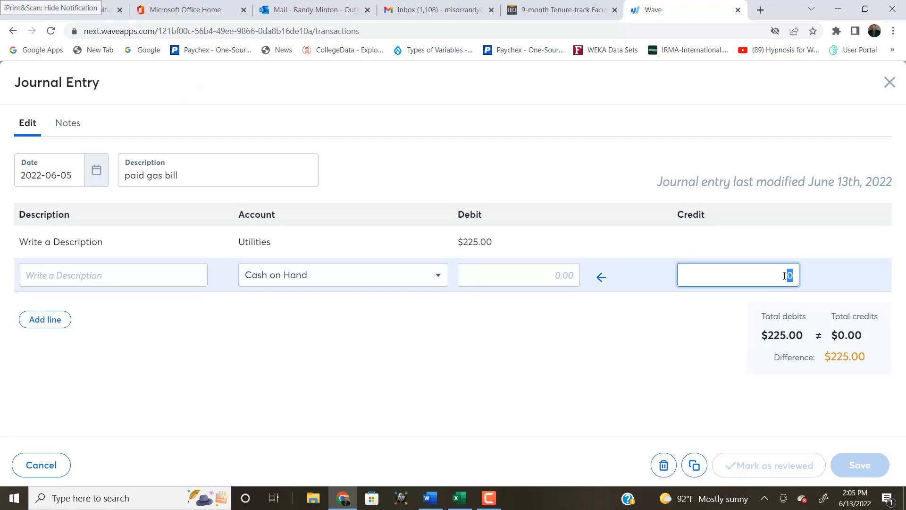
pyautogui.write('225')
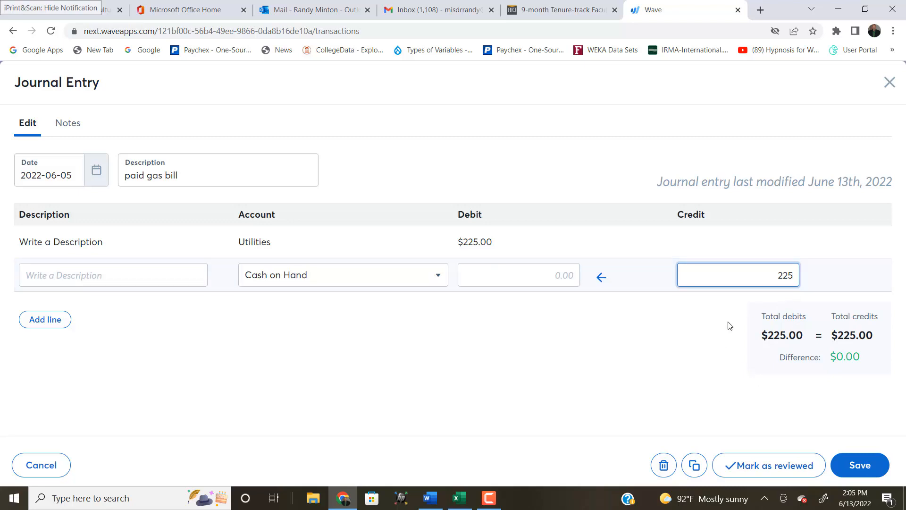
pyautogui.click(860, 466)
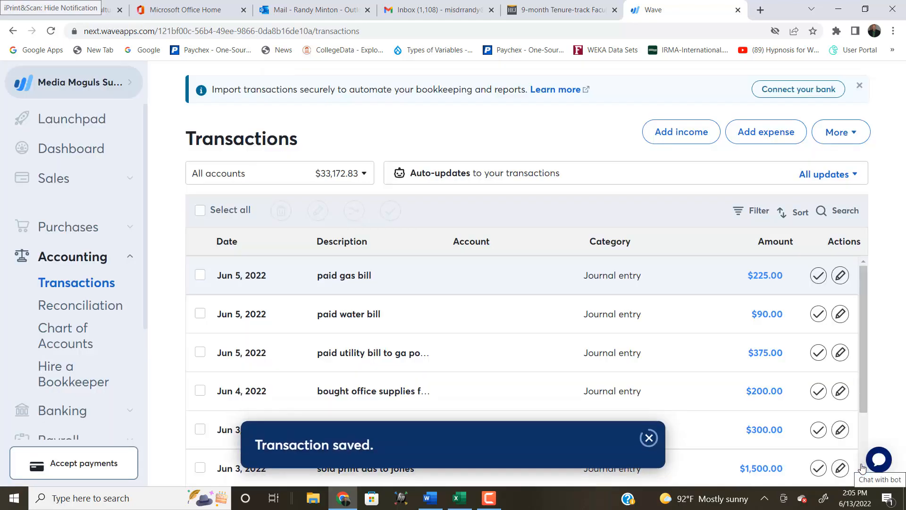
# Switch to the Word instructions, highlight "Paid the Tifton Clean" in yellow, and review the Master print brochure line.
pyautogui.hotkey('alt', 'Tab')
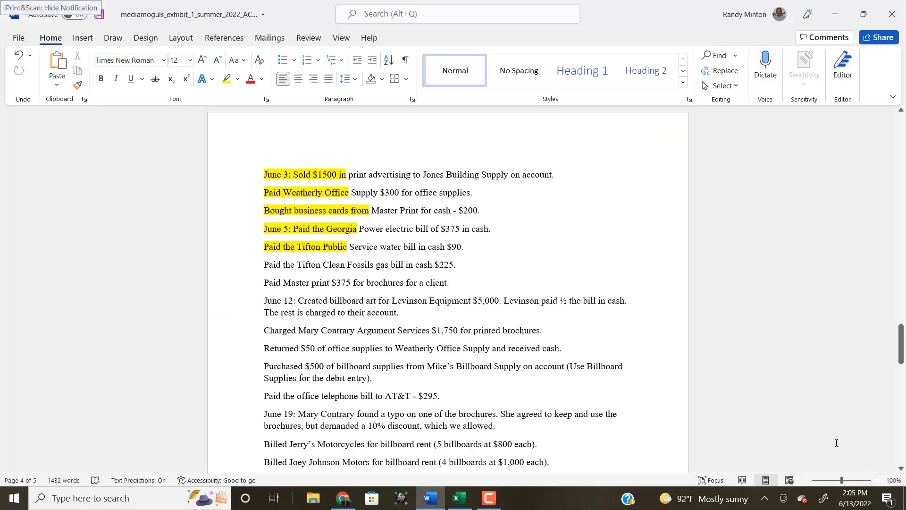
pyautogui.moveTo(264, 265); pyautogui.dragTo(347, 266)
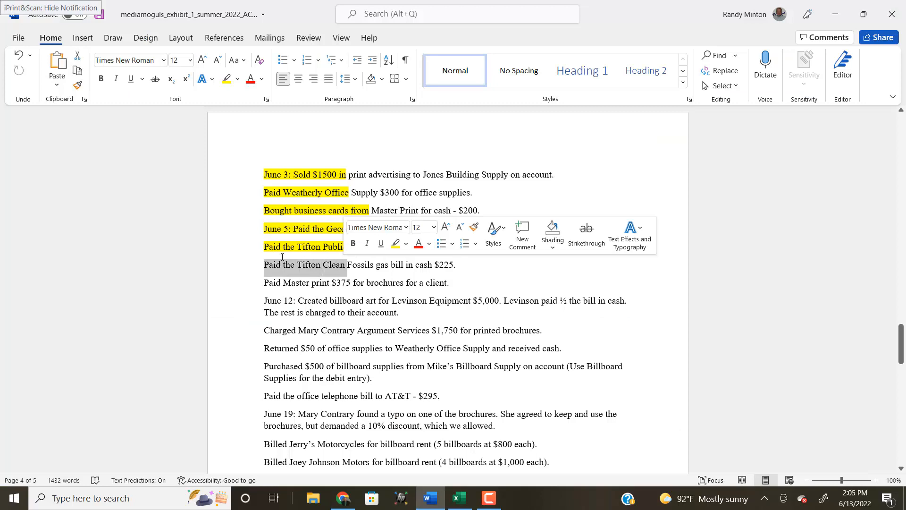
pyautogui.click(226, 78)
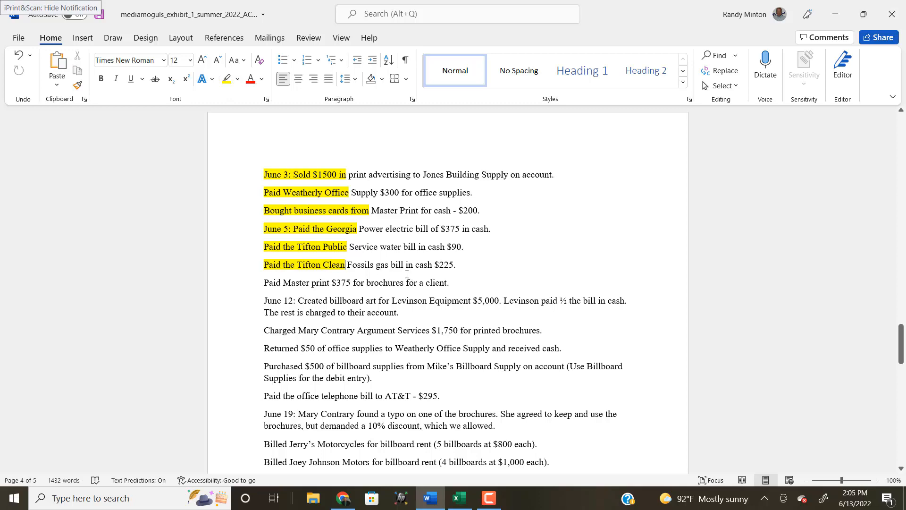
pyautogui.doubleClick(267, 282)
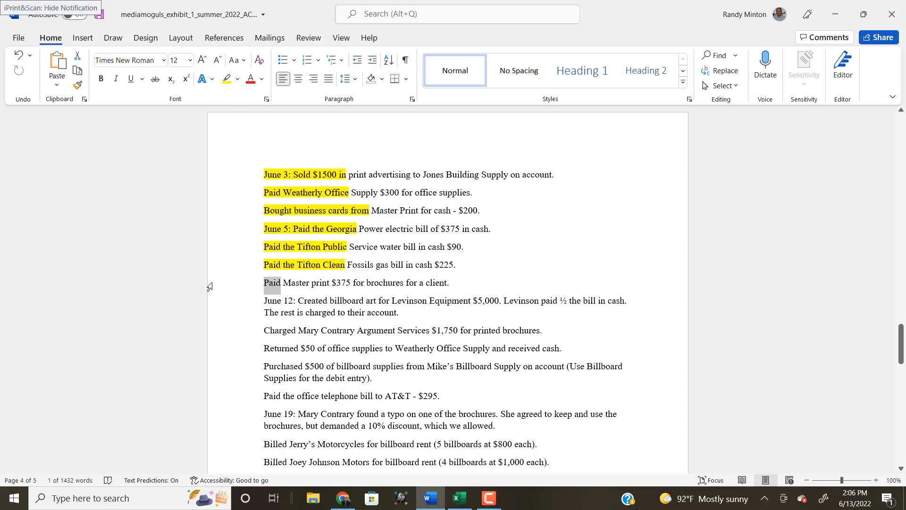
# Switch to Wave and add a journal transaction dated 2022-06-06 for the brochure payment.
pyautogui.hotkey('alt', 'Tab')
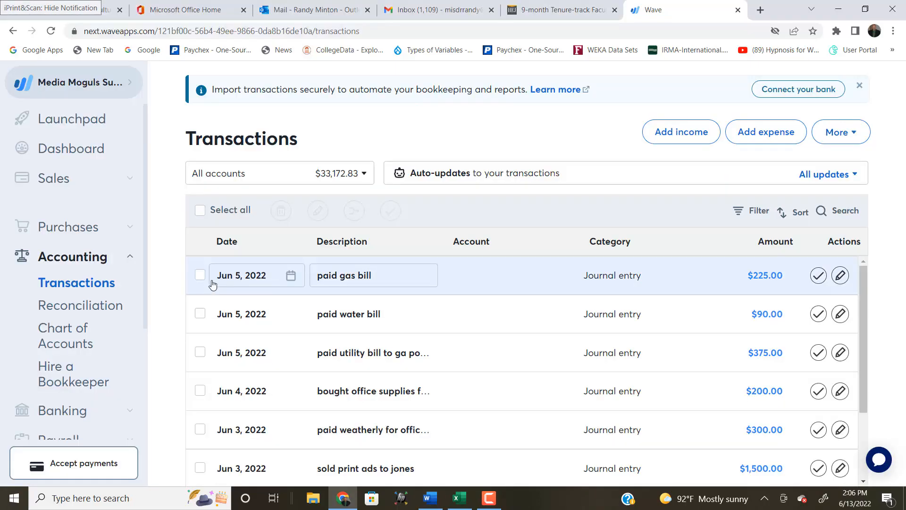
pyautogui.click(856, 133)
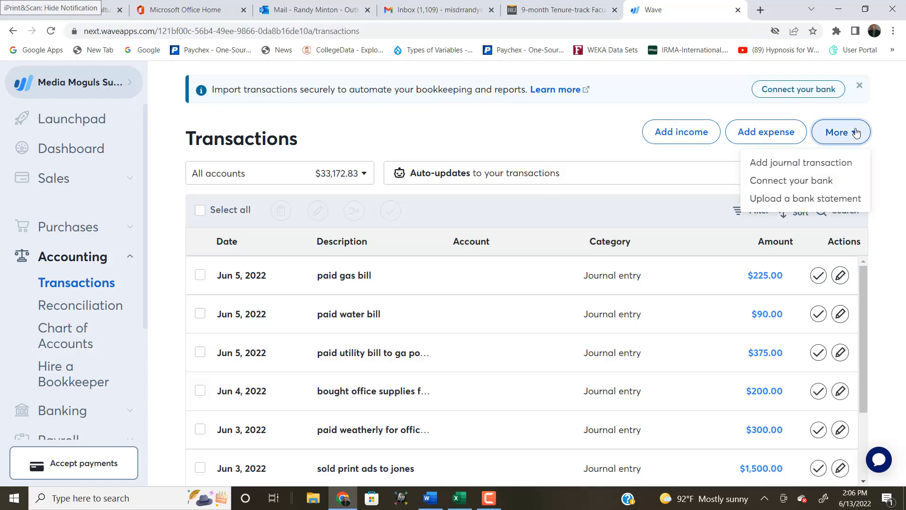
pyautogui.click(810, 163)
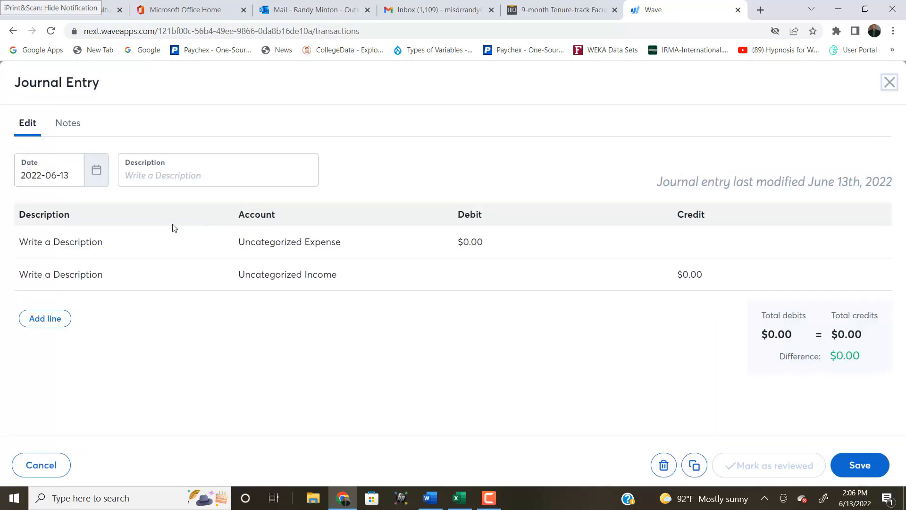
pyautogui.click(95, 172)
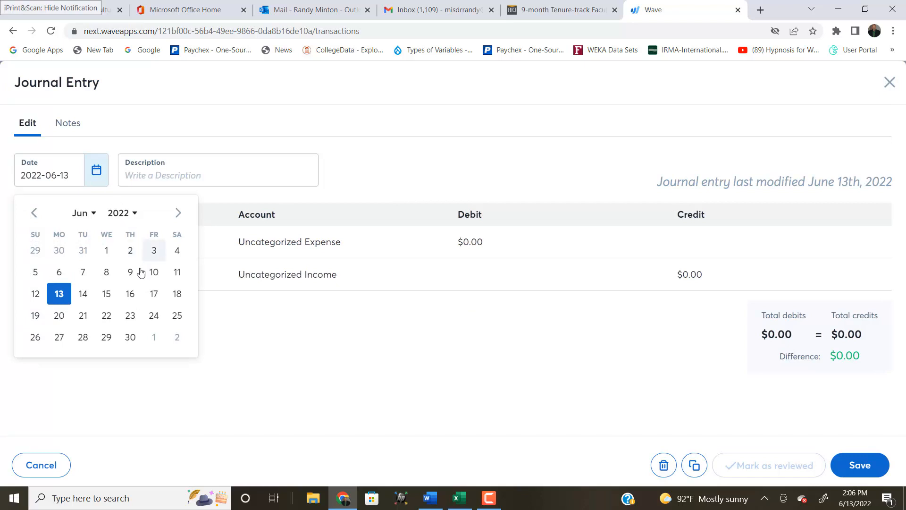
pyautogui.click(59, 273)
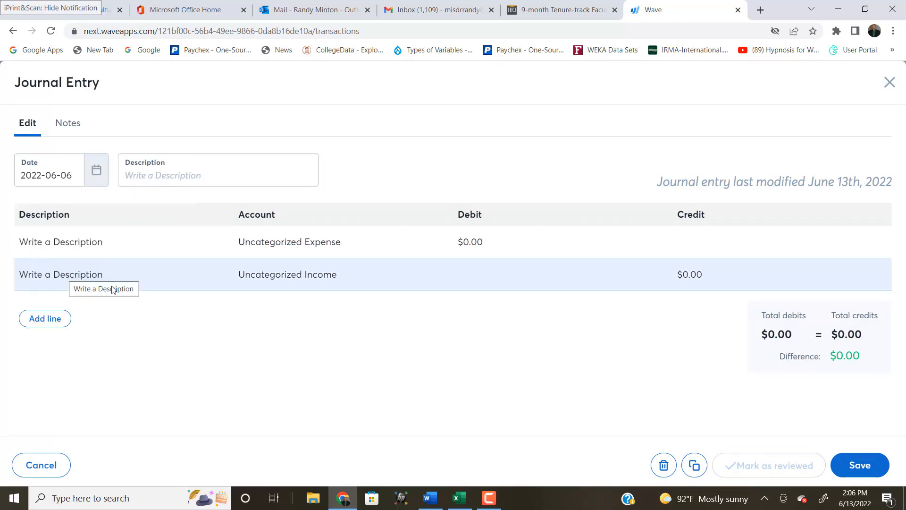
# Set the debit line of the brochure entry to the PRINT SUPPLIES EXPENSE account with an amount of 375.
pyautogui.click(301, 247)
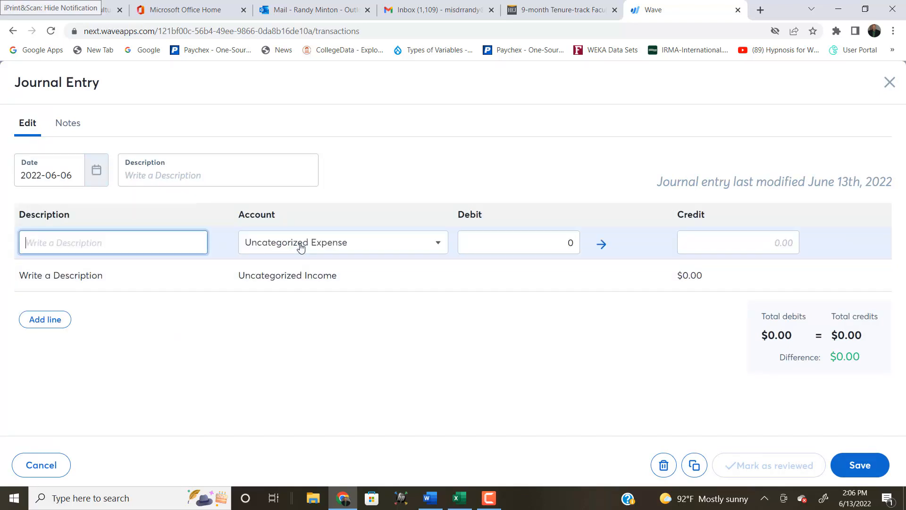
pyautogui.click(435, 244)
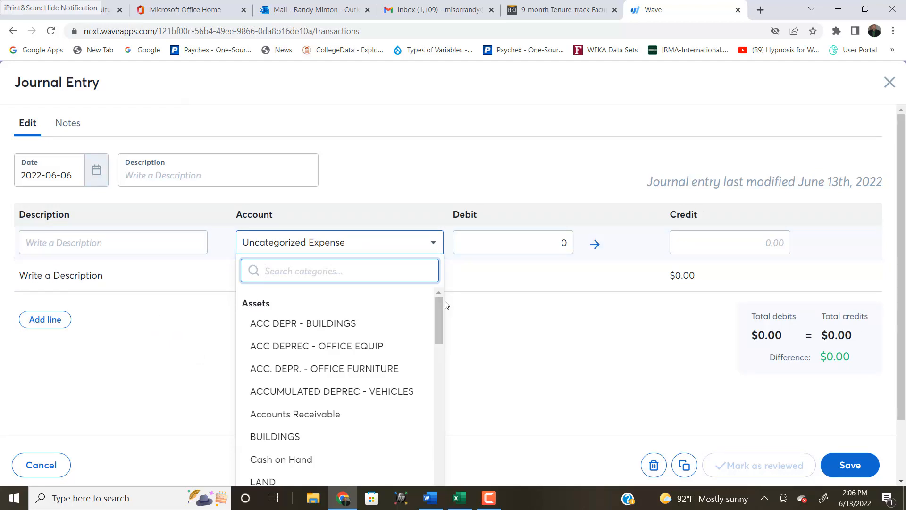
pyautogui.moveTo(439, 307); pyautogui.dragTo(407, 481)
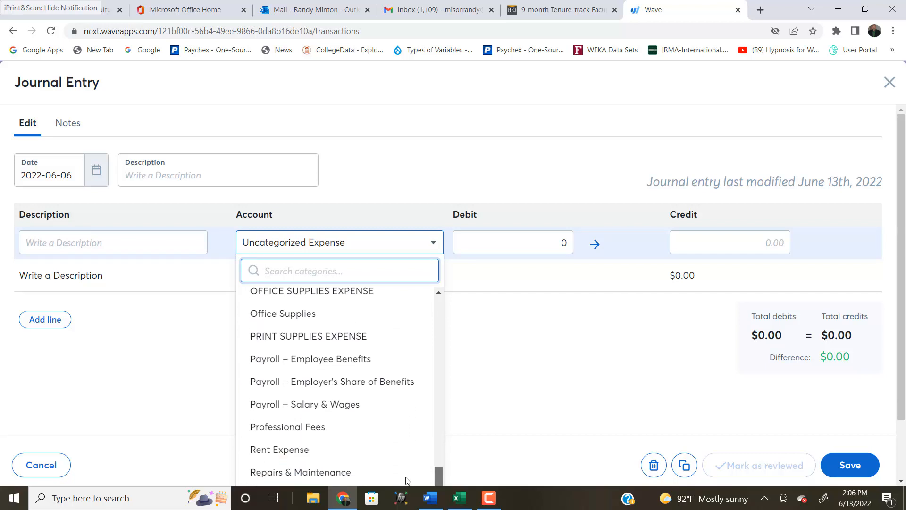
pyautogui.click(318, 336)
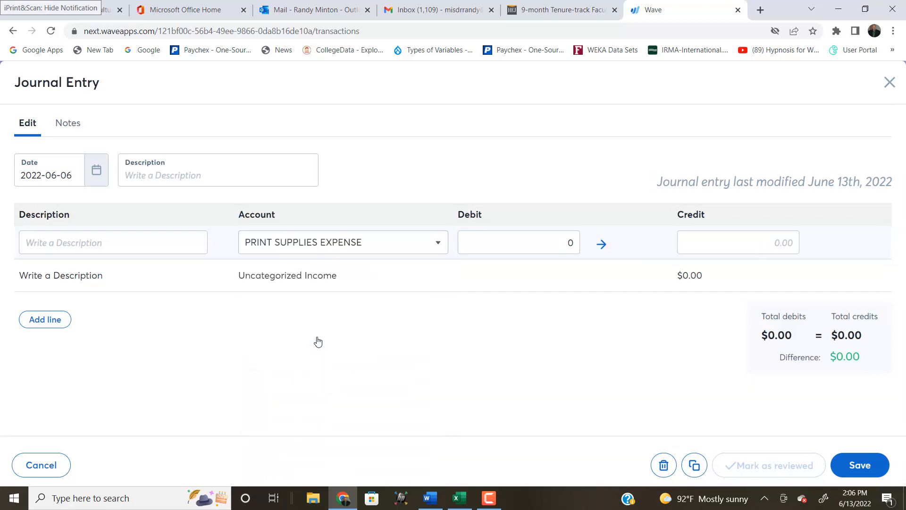
pyautogui.click(571, 242)
pyautogui.write('375')
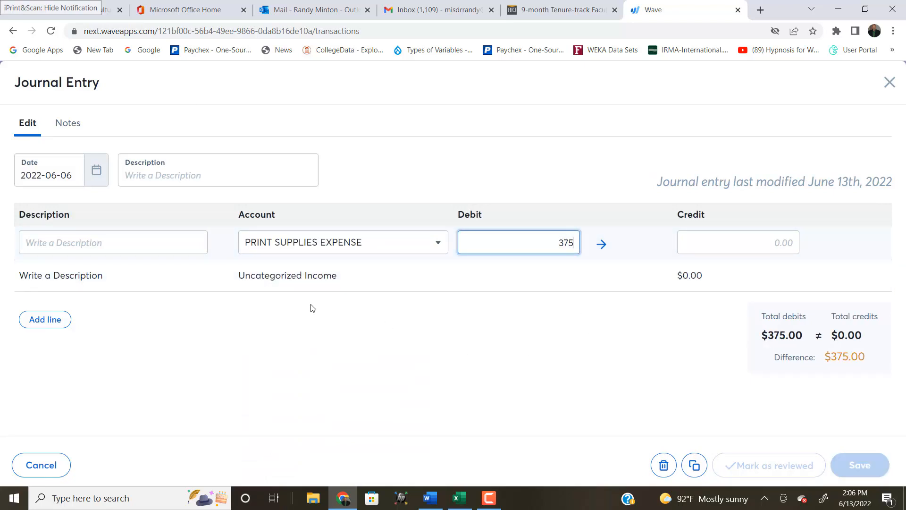
# Set the credit line of the brochure entry to Cash on Hand with an amount of 375 and save the entry.
pyautogui.click(302, 275)
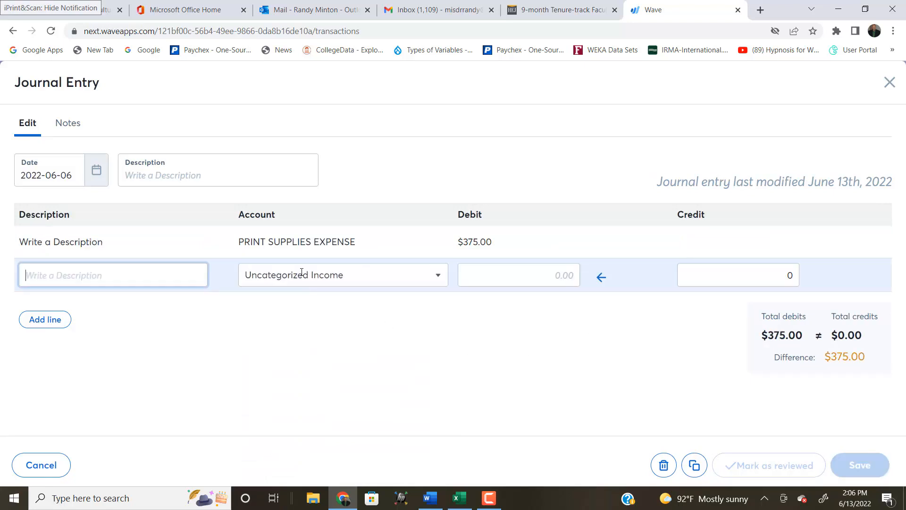
pyautogui.click(438, 281)
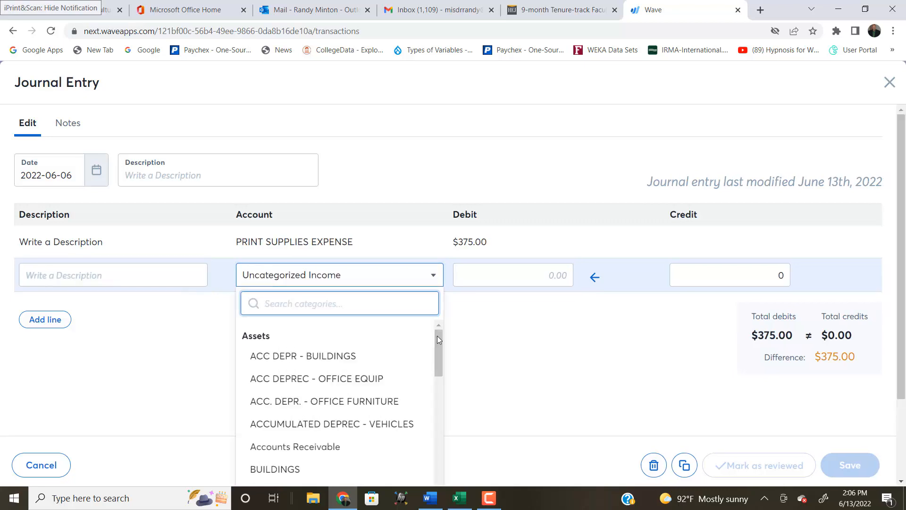
pyautogui.moveTo(439, 344); pyautogui.dragTo(441, 365)
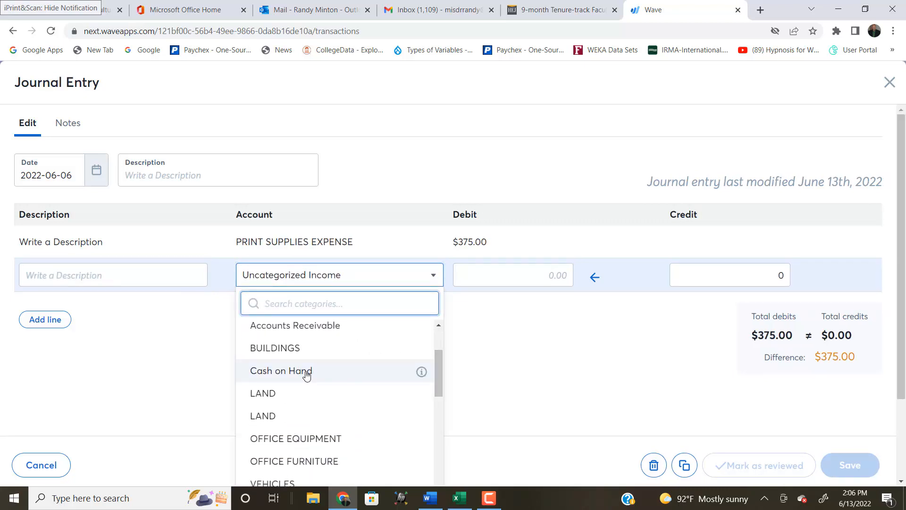
pyautogui.click(316, 370)
pyautogui.click(791, 277)
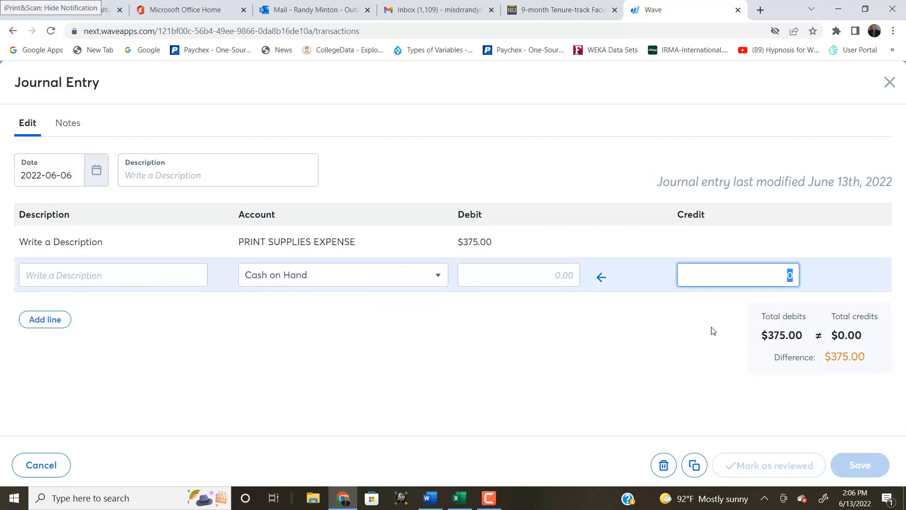
pyautogui.write('375')
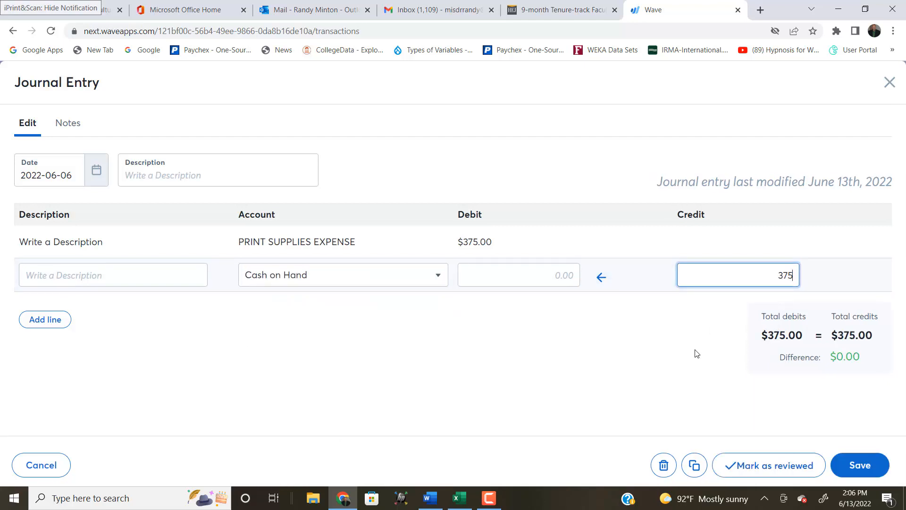
pyautogui.click(866, 471)
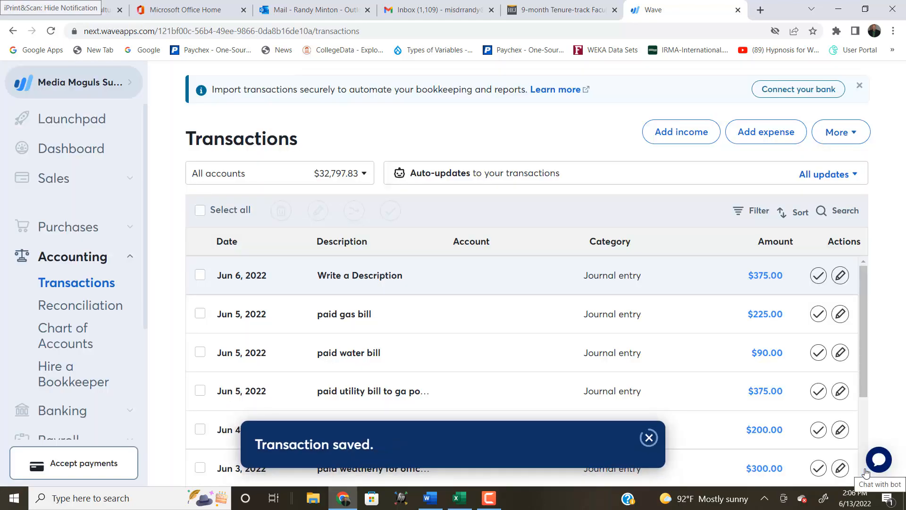
# Switch to the Word instructions and highlight "Paid Master print $375" in yellow.
pyautogui.hotkey('alt', 'Tab')
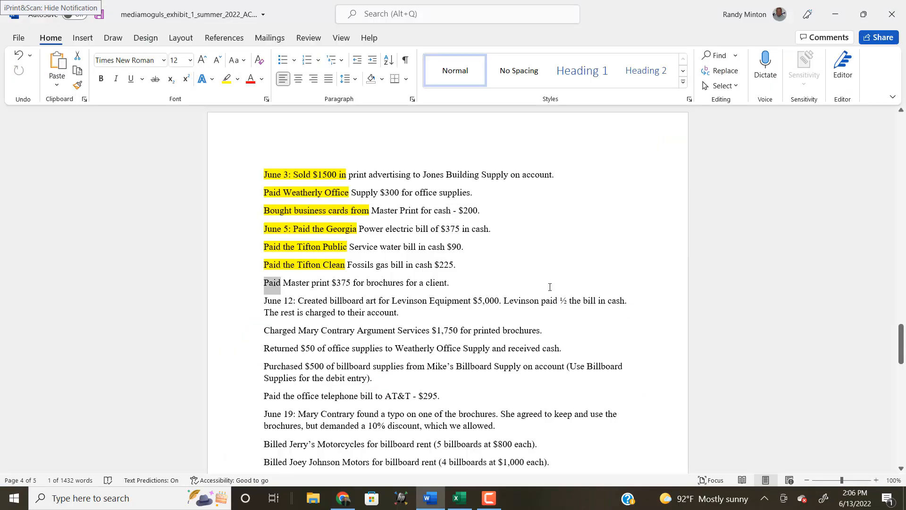
pyautogui.click(267, 282)
pyautogui.moveTo(264, 282); pyautogui.dragTo(353, 282)
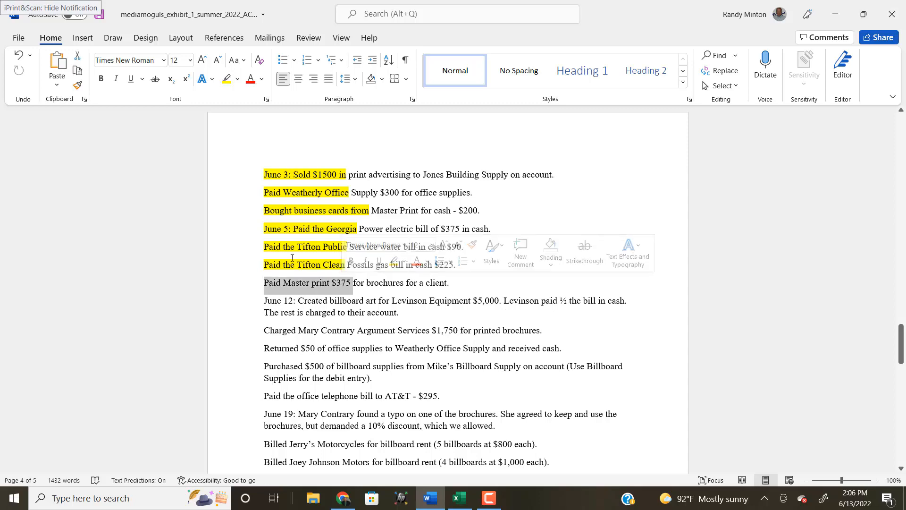
pyautogui.click(226, 81)
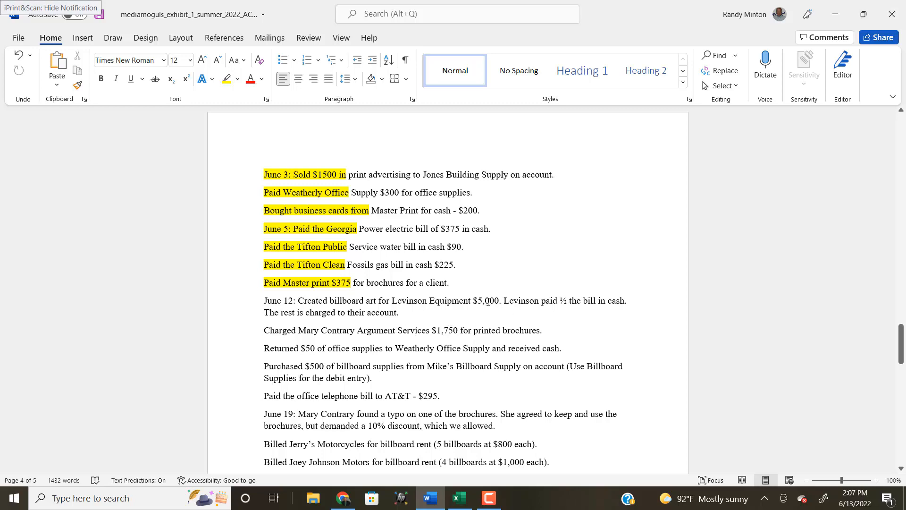
# Switch to Wave and start a journal transaction for the Levinson billboard art with a Cash on Hand debit of 2500.
pyautogui.hotkey('alt', 'Tab')
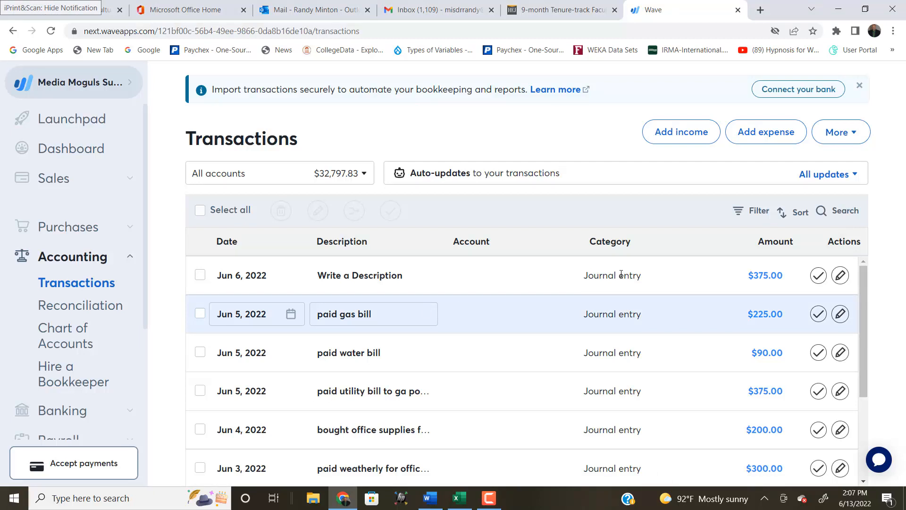
pyautogui.click(842, 139)
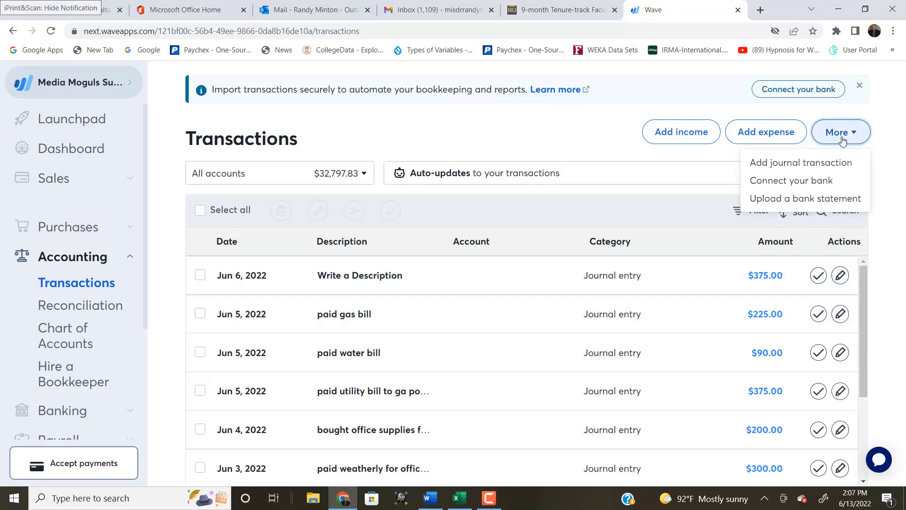
pyautogui.click(815, 165)
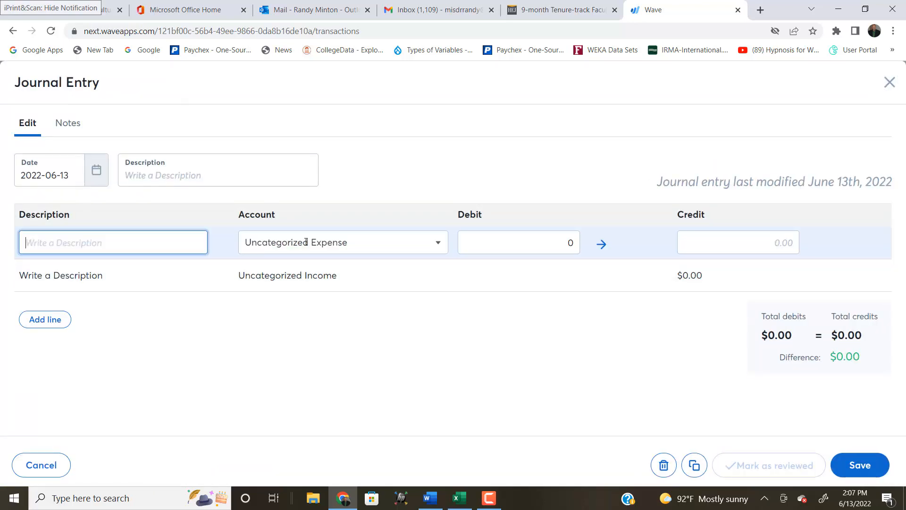
pyautogui.click(435, 243)
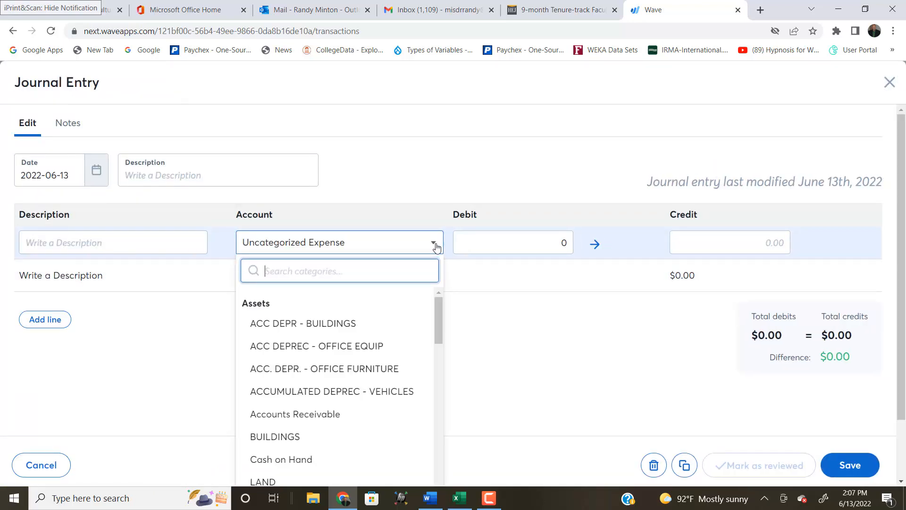
pyautogui.moveTo(439, 328); pyautogui.dragTo(437, 347)
pyautogui.click(312, 338)
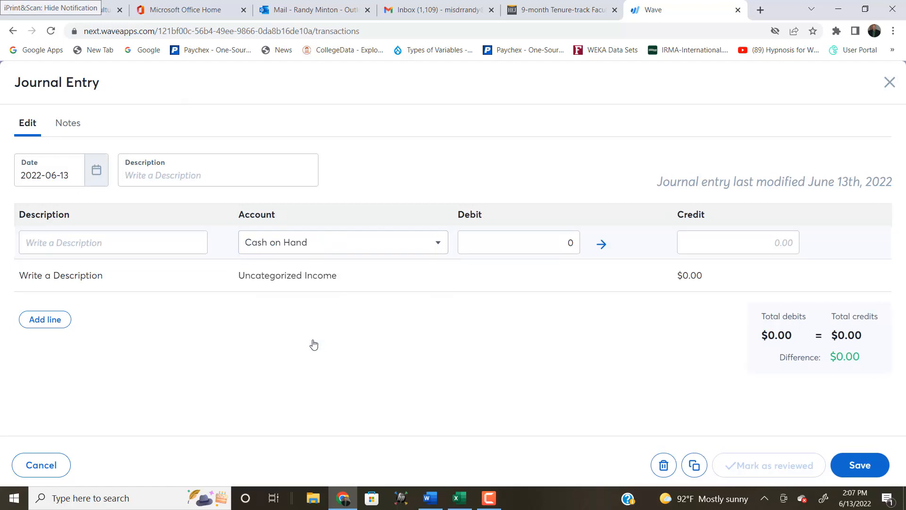
pyautogui.click(531, 245)
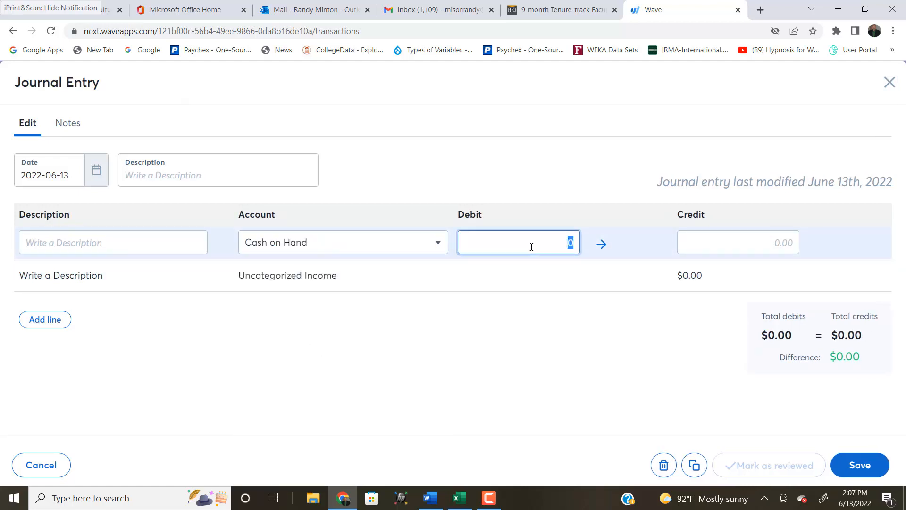
pyautogui.write('2500')
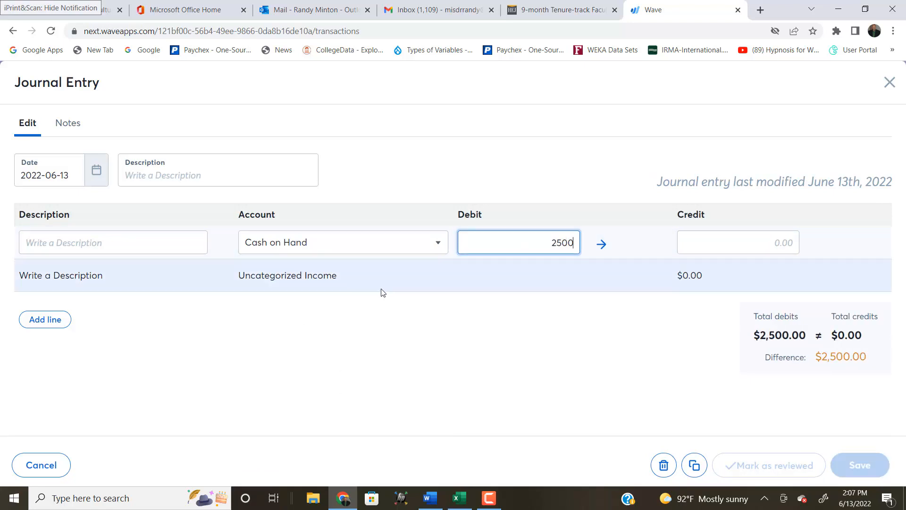
# Set the second line of the Levinson entry to Accounts Receivable with a debit of 2500.
pyautogui.click(330, 275)
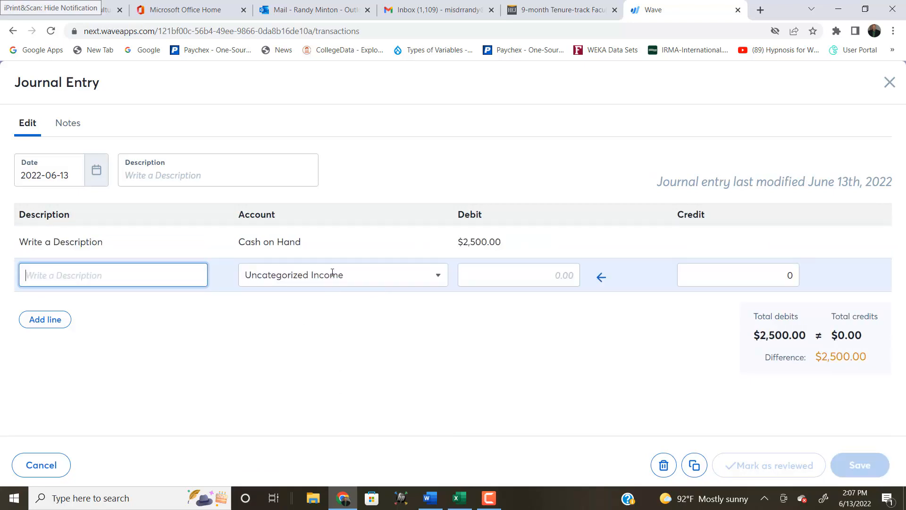
pyautogui.click(434, 282)
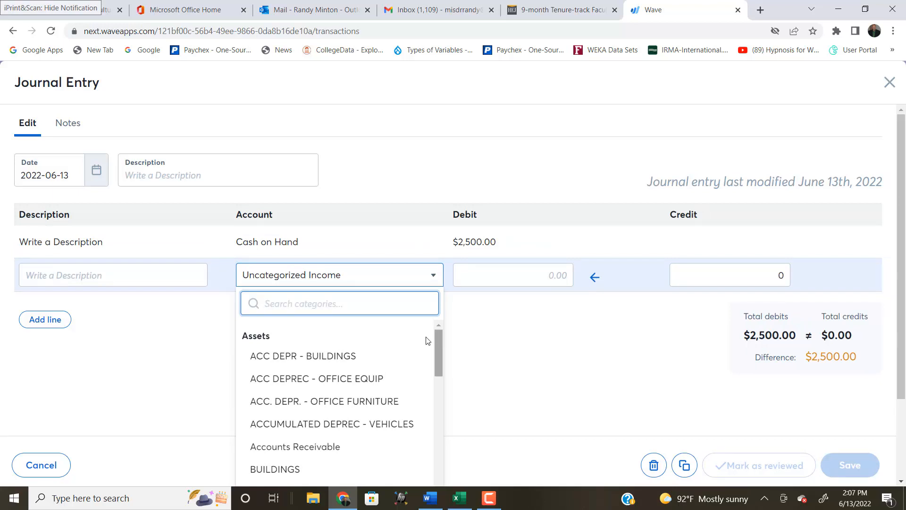
pyautogui.click(331, 446)
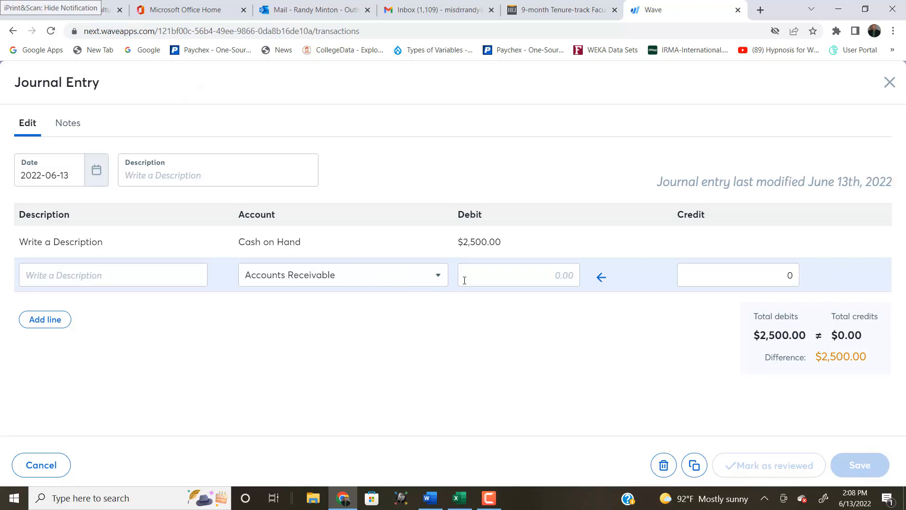
pyautogui.click(509, 283)
pyautogui.write('2500')
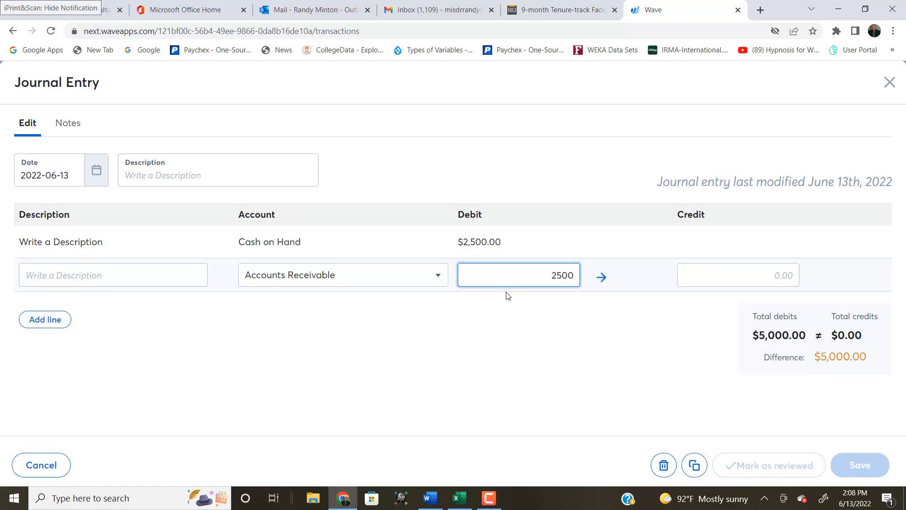
pyautogui.press('Tab')
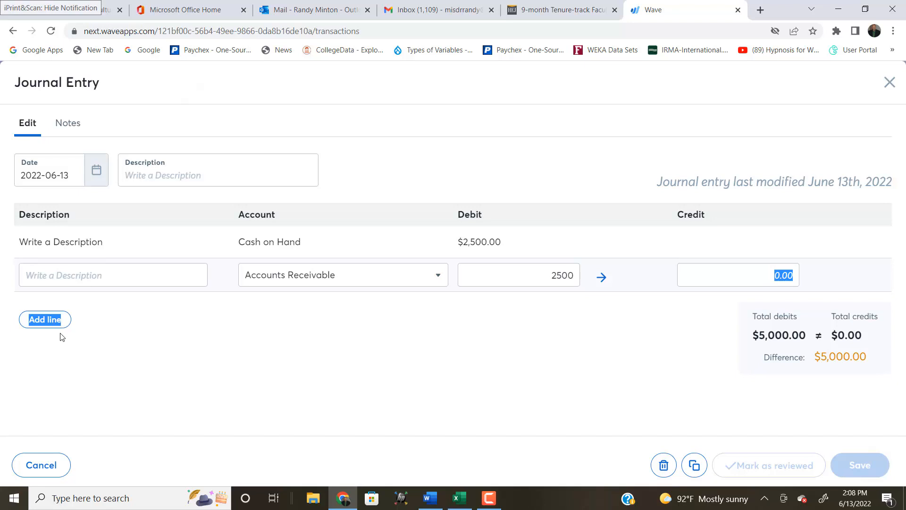
pyautogui.click(738, 273)
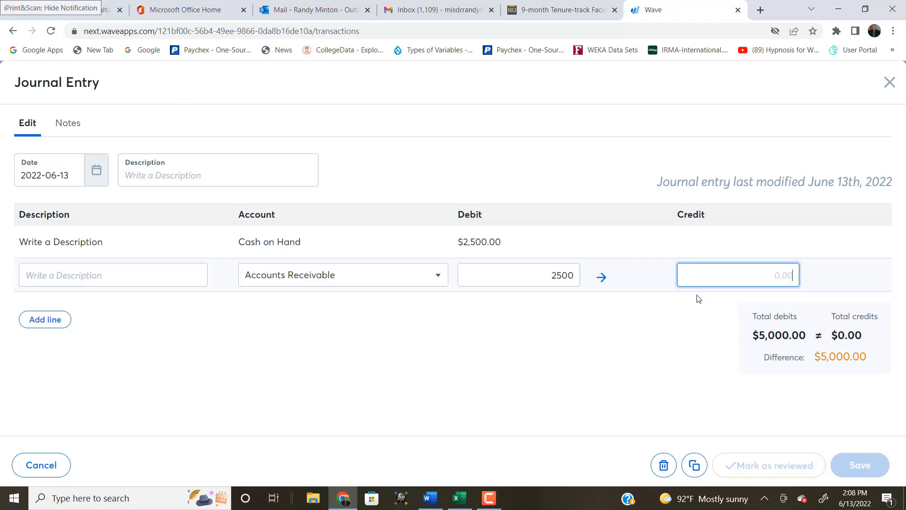
# Add a third line to the Levinson entry, look through the income accounts for billboard revenue, and leave the entry unsaved.
pyautogui.click(35, 324)
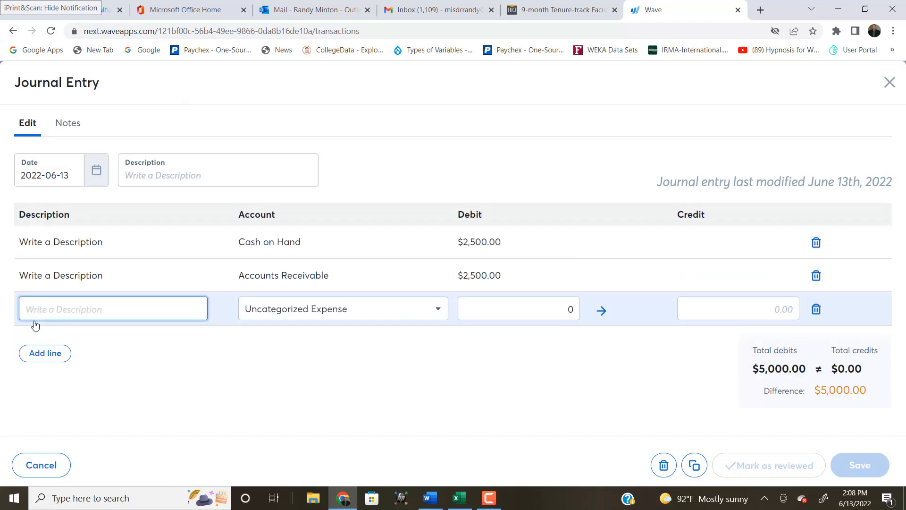
pyautogui.click(437, 310)
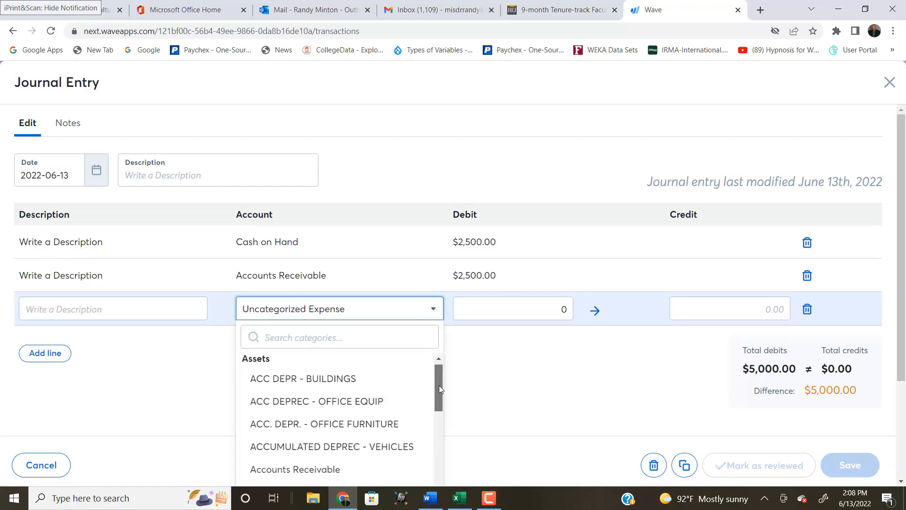
pyautogui.moveTo(438, 385); pyautogui.dragTo(432, 473)
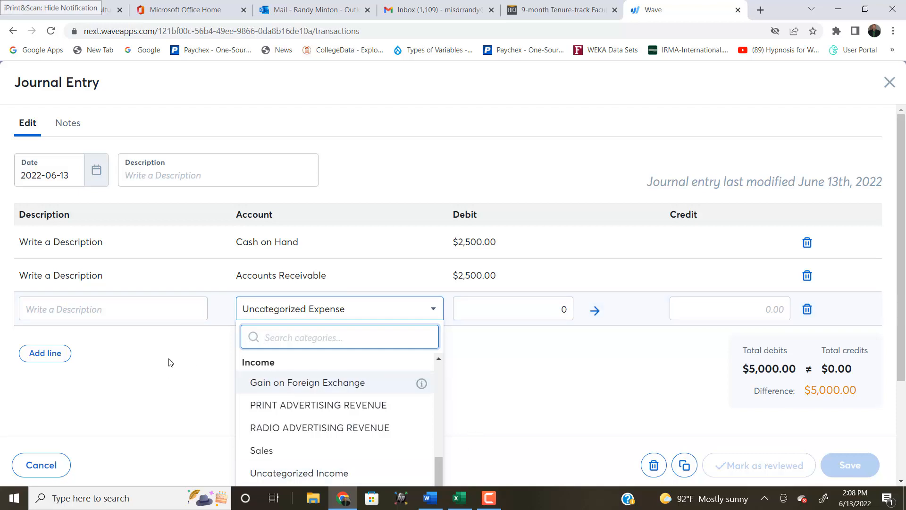
pyautogui.click(12, 33)
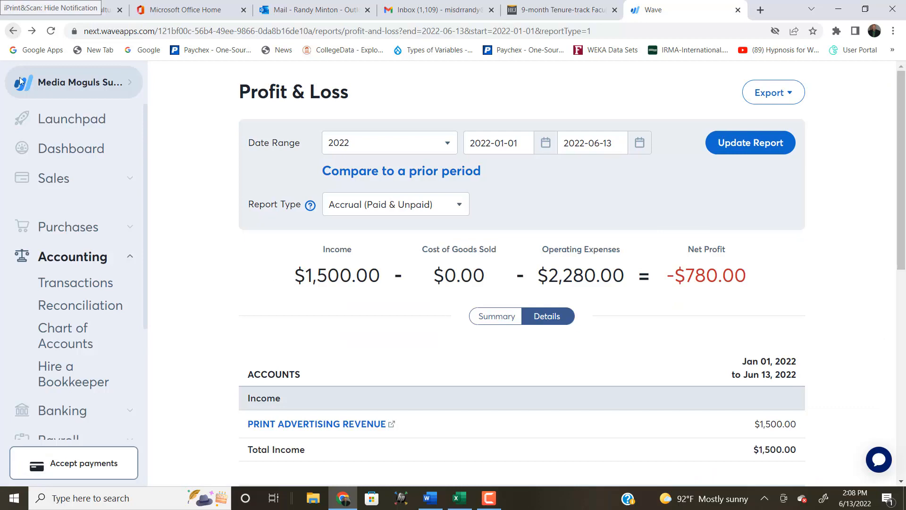
# Open the Chart of Accounts, review the asset accounts, and show the income accounts.
pyautogui.click(70, 338)
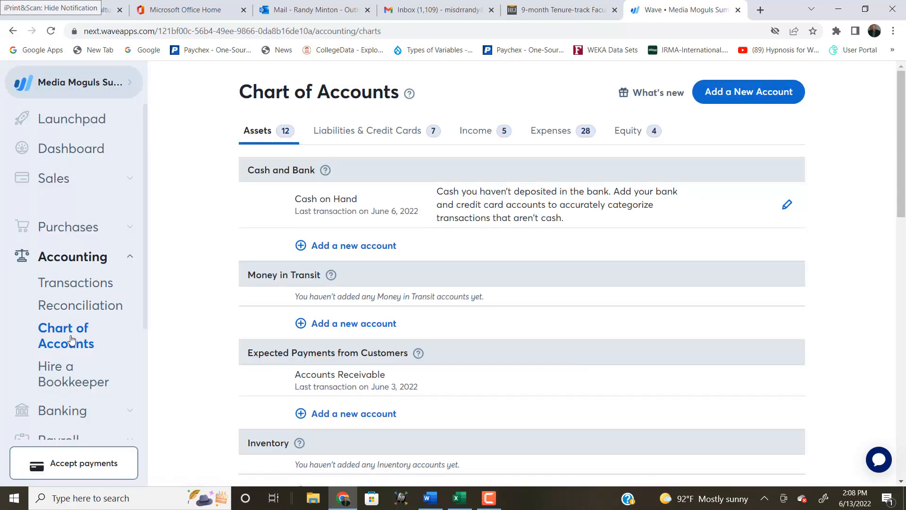
pyautogui.scroll(-7, 194, 306)
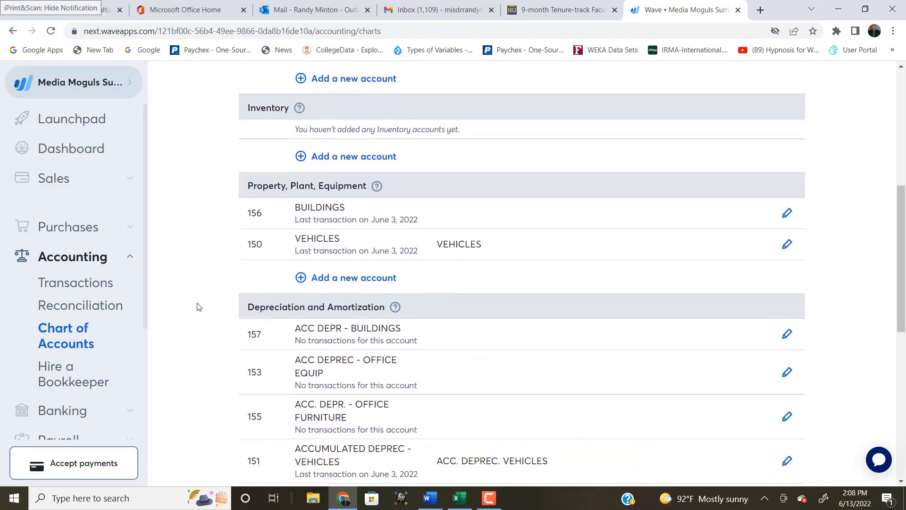
pyautogui.scroll(-8, 198, 307)
pyautogui.scroll(-1, 199, 306)
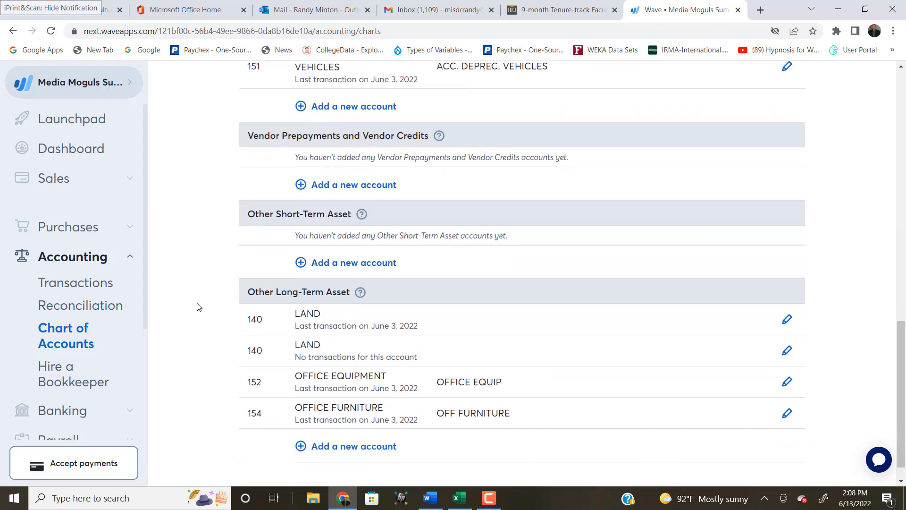
pyautogui.scroll(15, 199, 306)
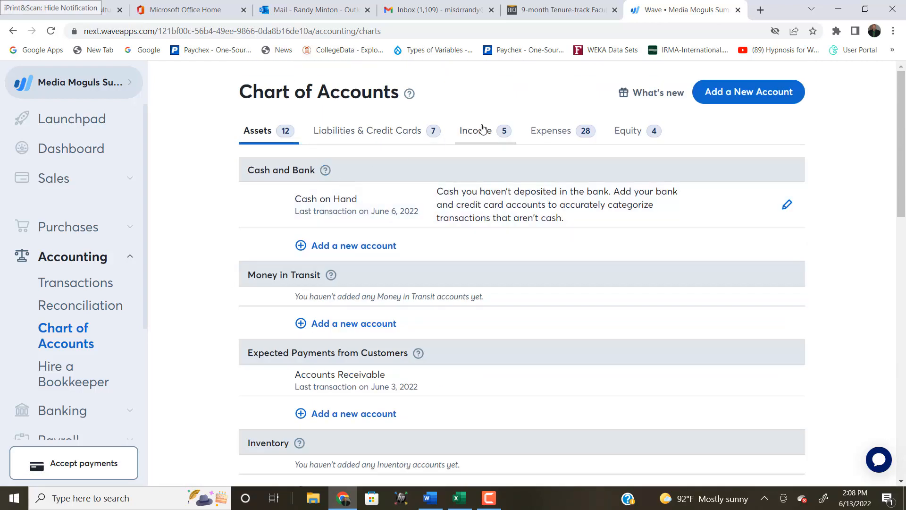
pyautogui.click(480, 131)
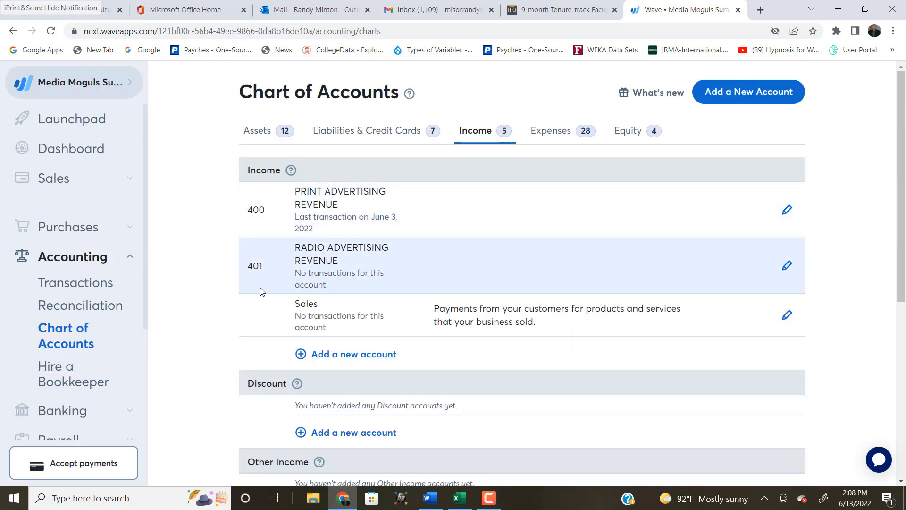
# Add an income account named "billboard revenue" with account ID 400-03 and save it.
pyautogui.click(330, 354)
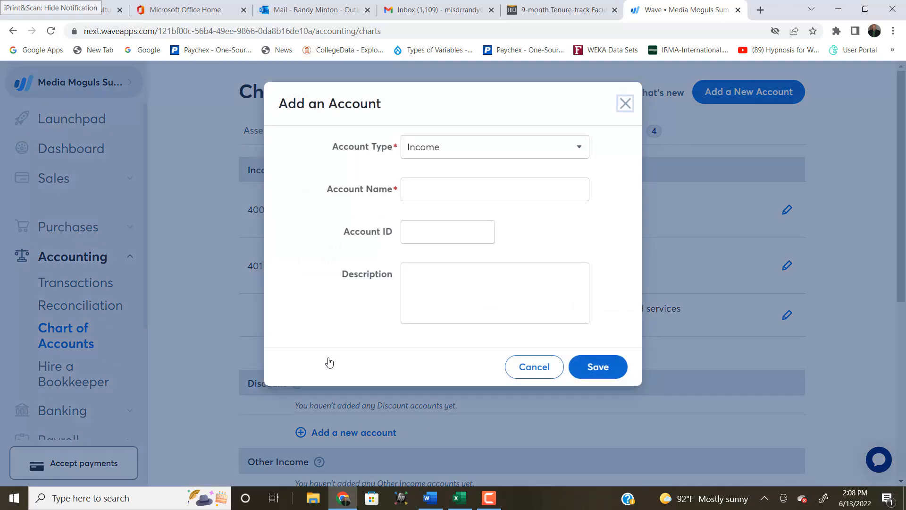
pyautogui.click(418, 193)
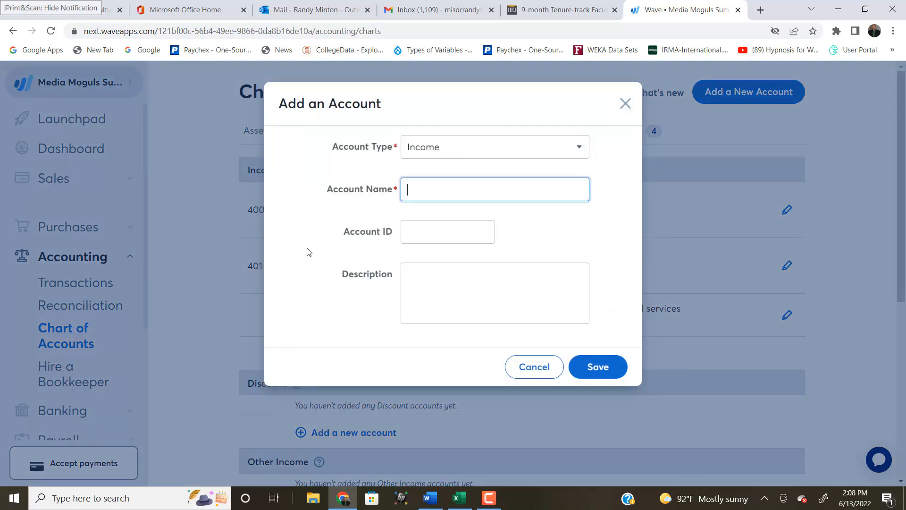
pyautogui.write('billboard revenue')
pyautogui.click(410, 228)
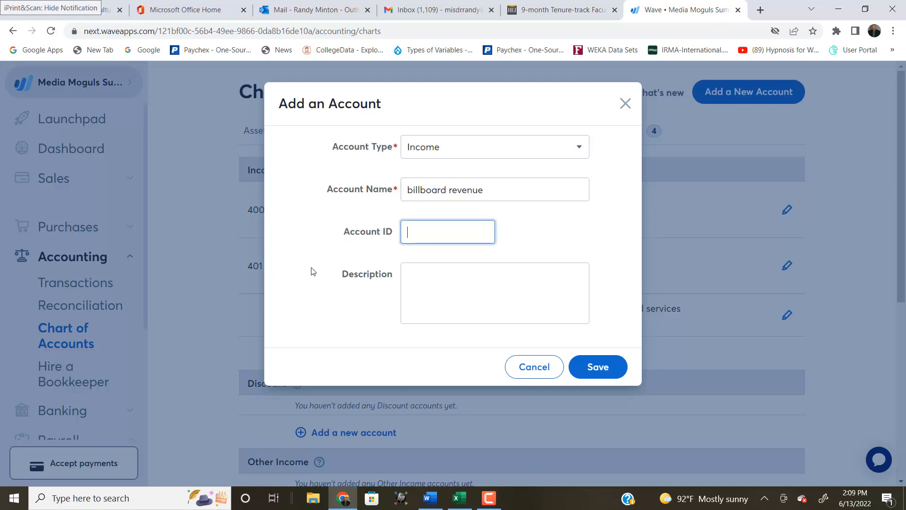
pyautogui.write('400-03')
pyautogui.click(597, 368)
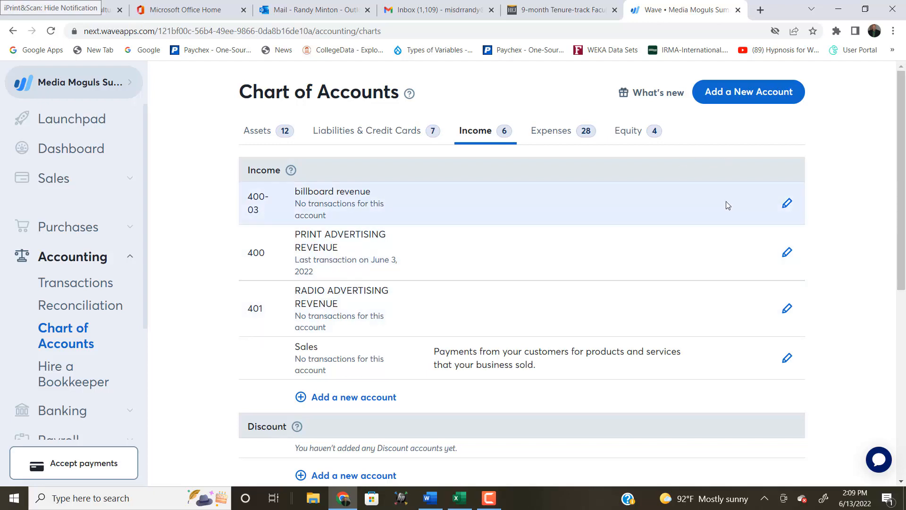
# Open the billboard revenue income account for editing and change its name to "BILLBOARD REVENUE".
pyautogui.click(786, 204)
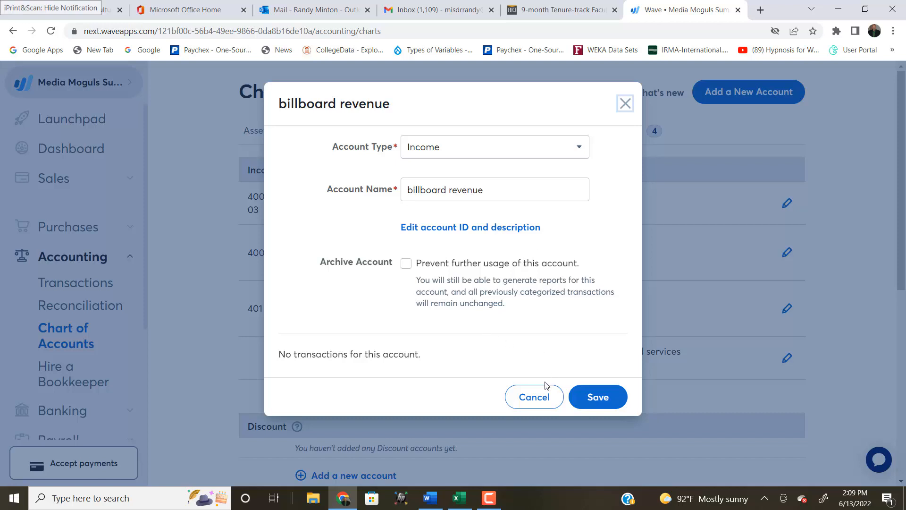
pyautogui.click(532, 398)
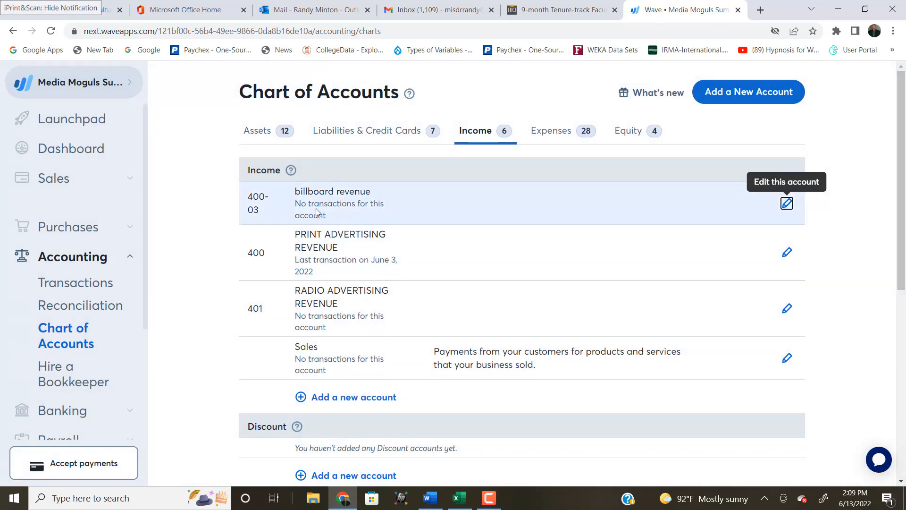
pyautogui.click(787, 203)
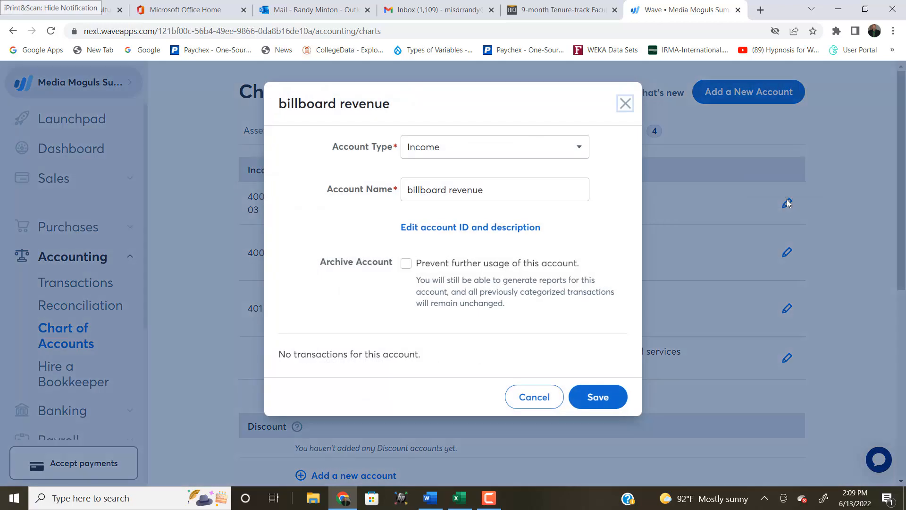
pyautogui.click(580, 147)
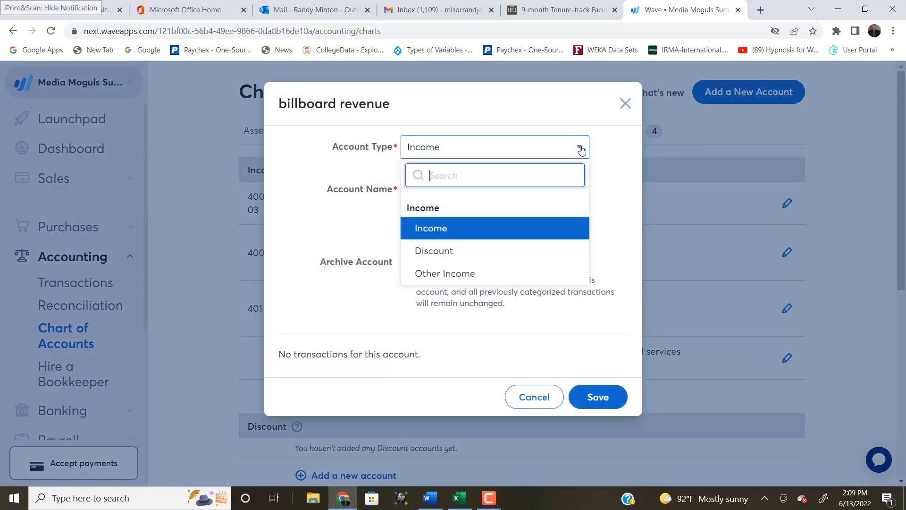
pyautogui.click(580, 149)
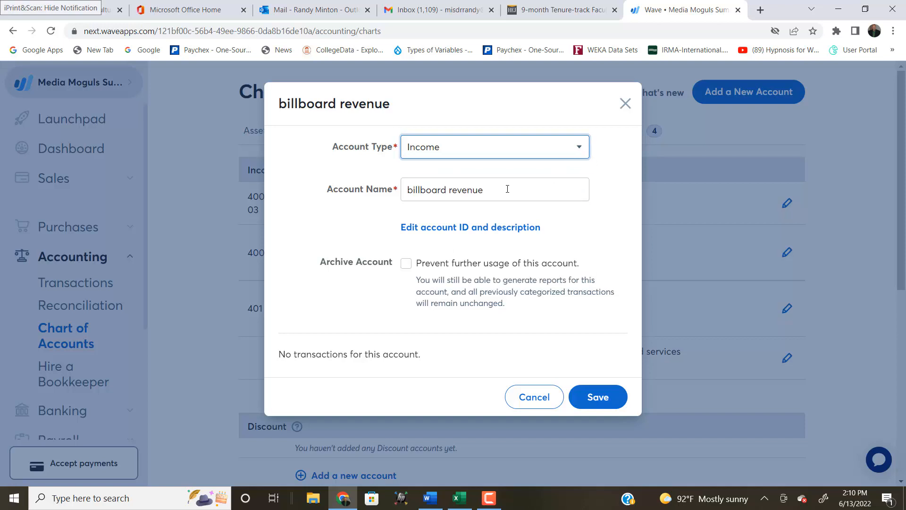
pyautogui.moveTo(507, 189); pyautogui.dragTo(399, 213)
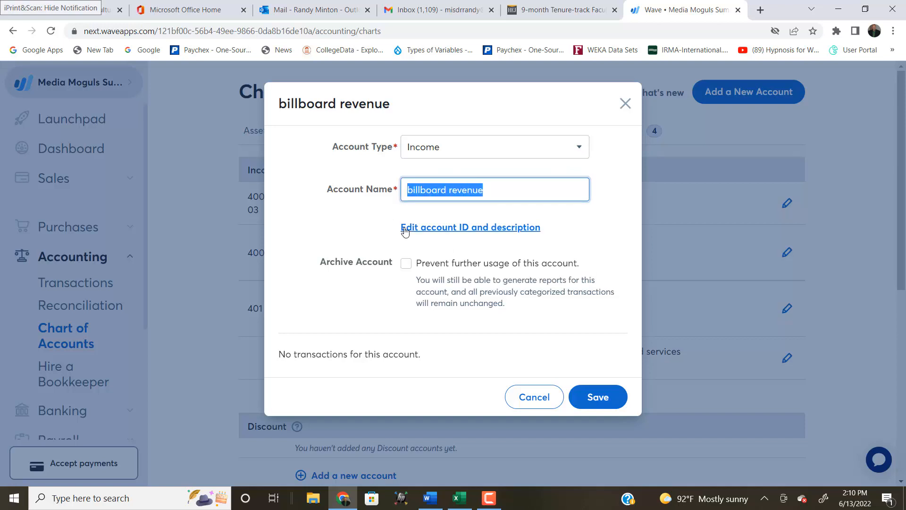
pyautogui.write('BIULL')
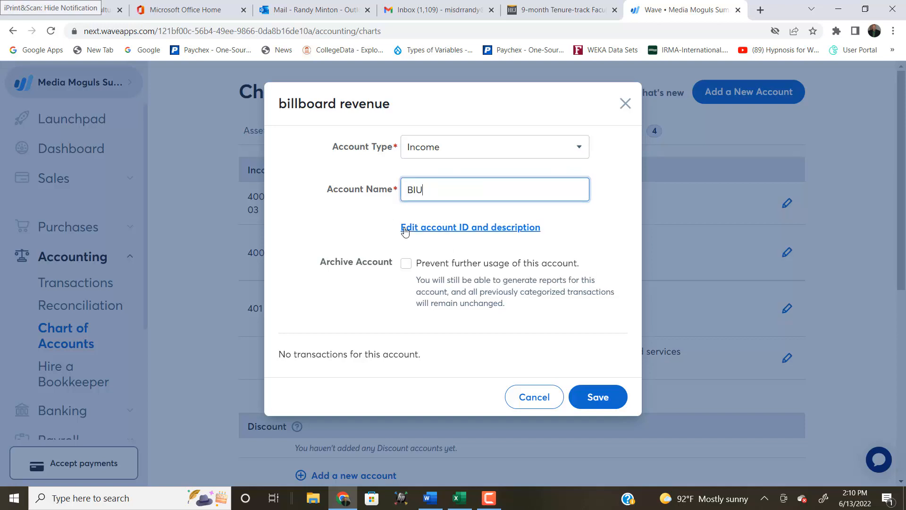
pyautogui.press('BackSpace')
pyautogui.write('LLBOARD REVENUE')
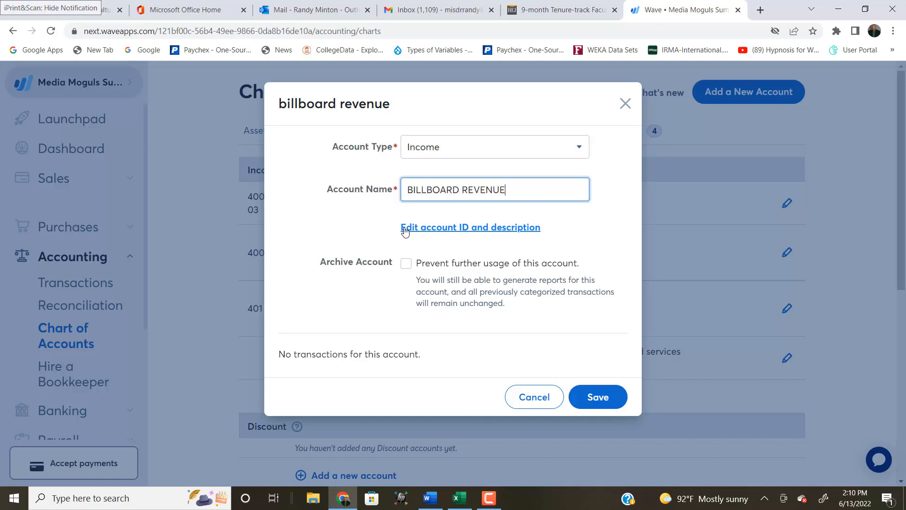
# Set the billboard revenue account's ID to 402 and save the account.
pyautogui.click(449, 228)
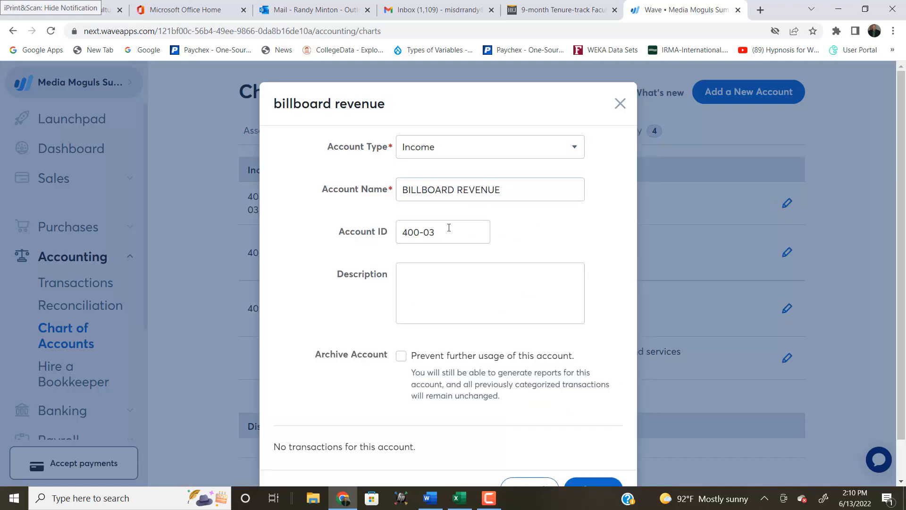
pyautogui.moveTo(438, 237); pyautogui.dragTo(371, 224)
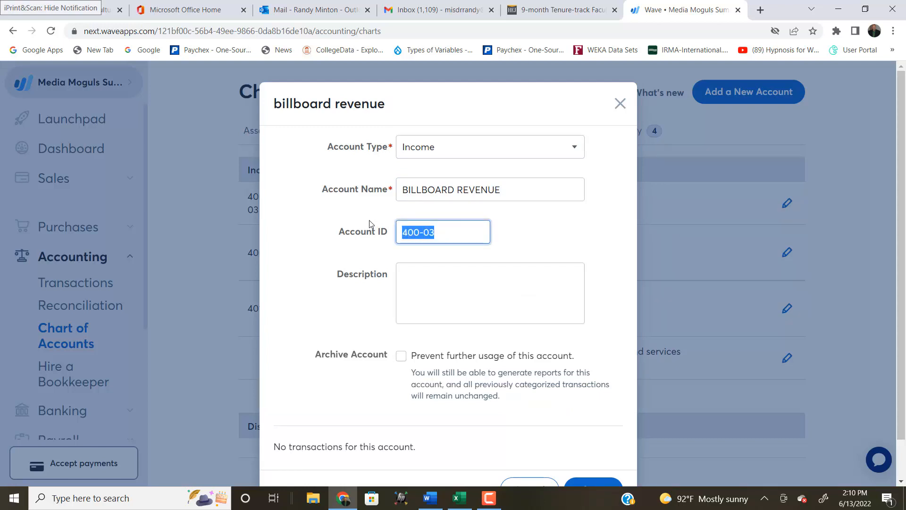
pyautogui.write('402')
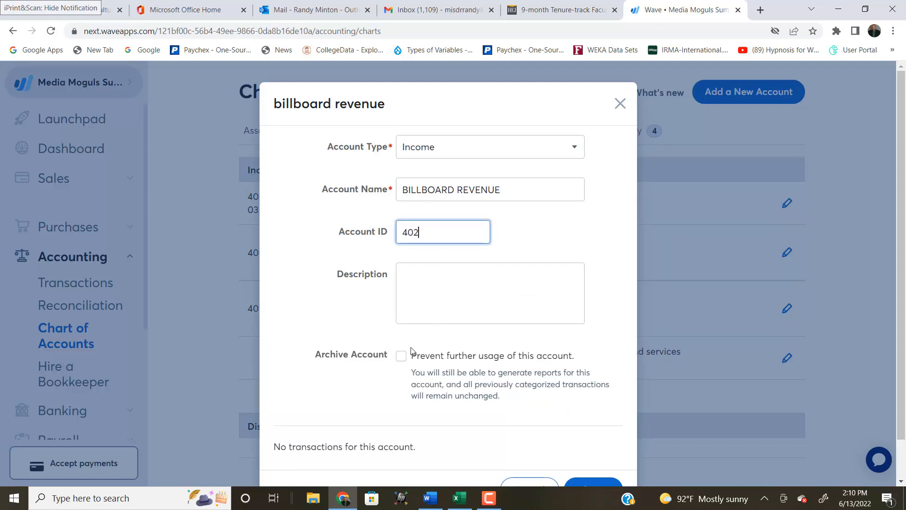
pyautogui.scroll(-1, 359, 346)
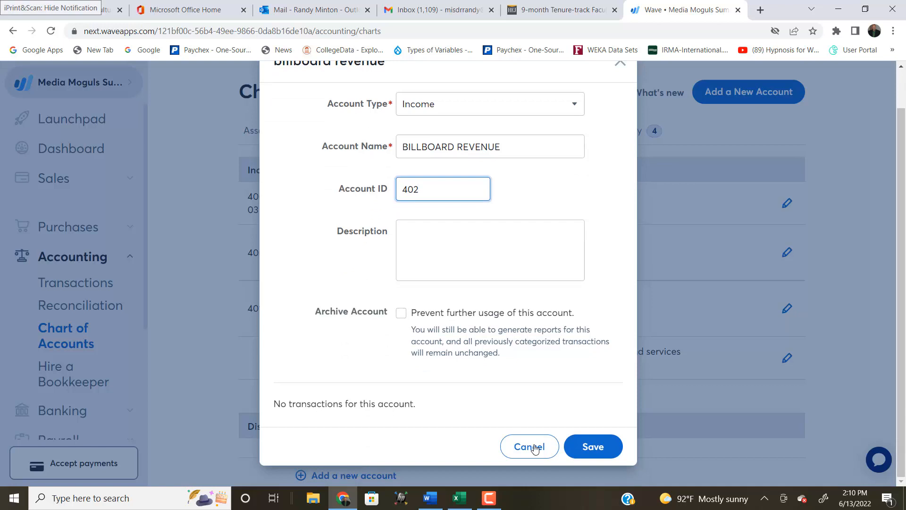
pyautogui.click(593, 446)
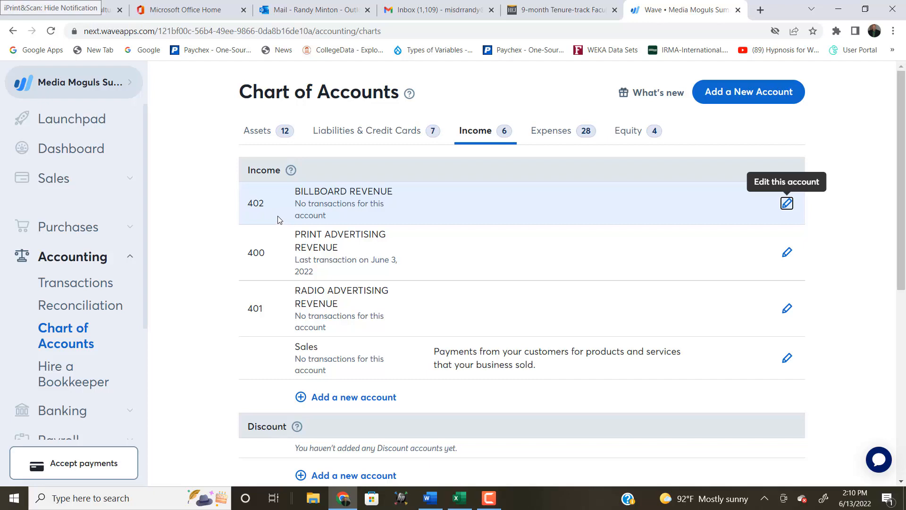
# Open the blank June 13 journal entry from the transactions list and set its date to 2022-06-06.
pyautogui.click(89, 286)
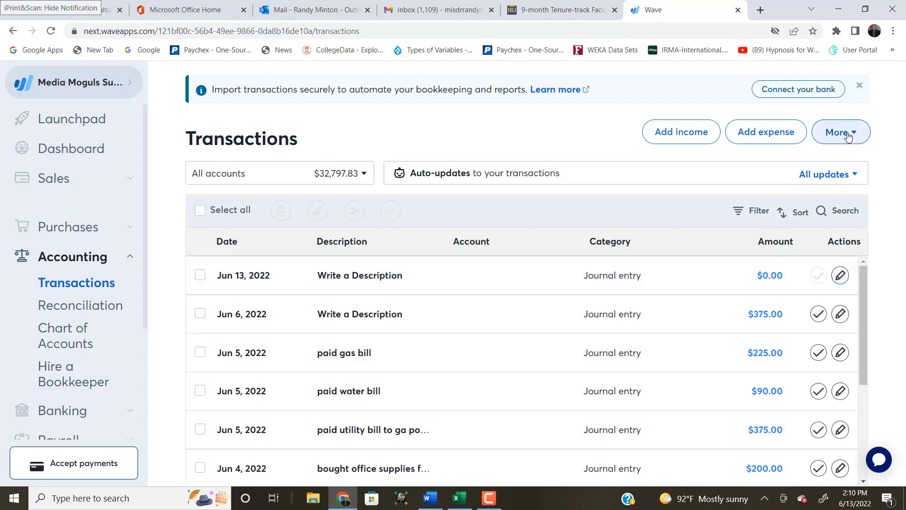
pyautogui.scroll(-3, 536, 398)
pyautogui.scroll(3, 532, 388)
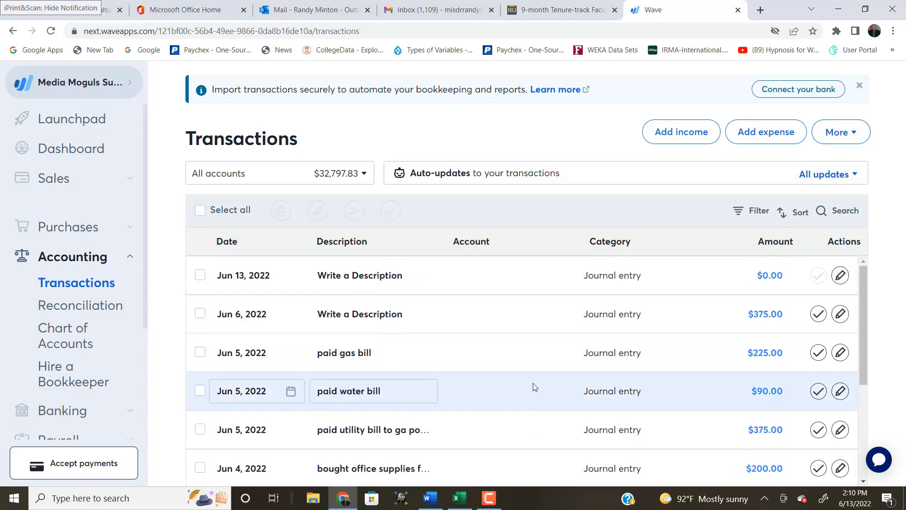
pyautogui.scroll(-5, 550, 359)
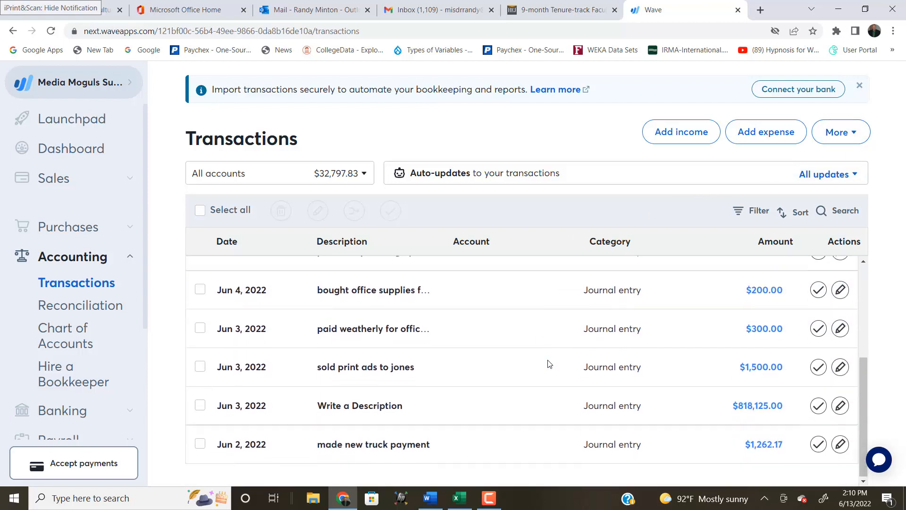
pyautogui.scroll(5, 549, 364)
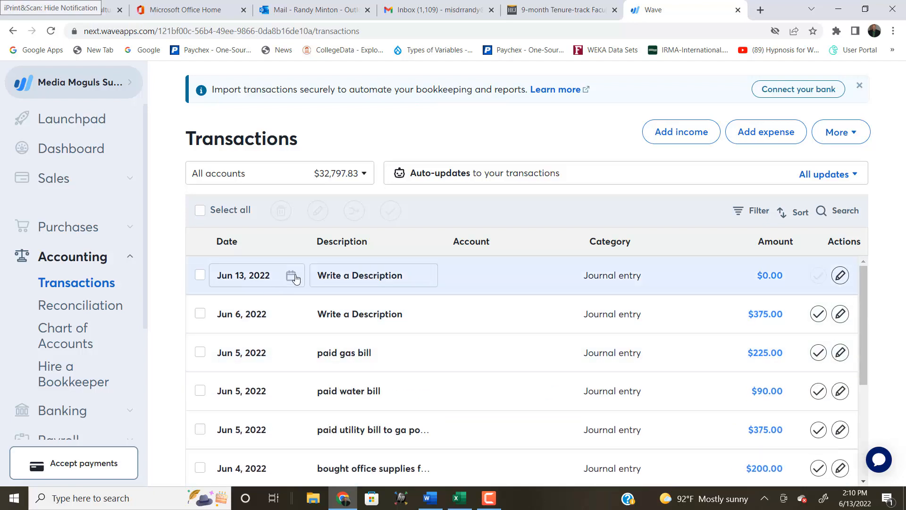
pyautogui.click(840, 275)
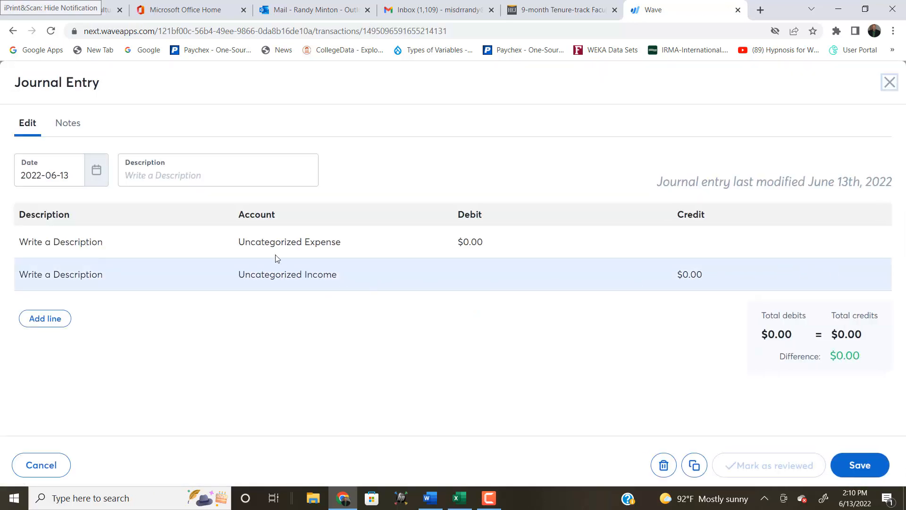
pyautogui.click(97, 170)
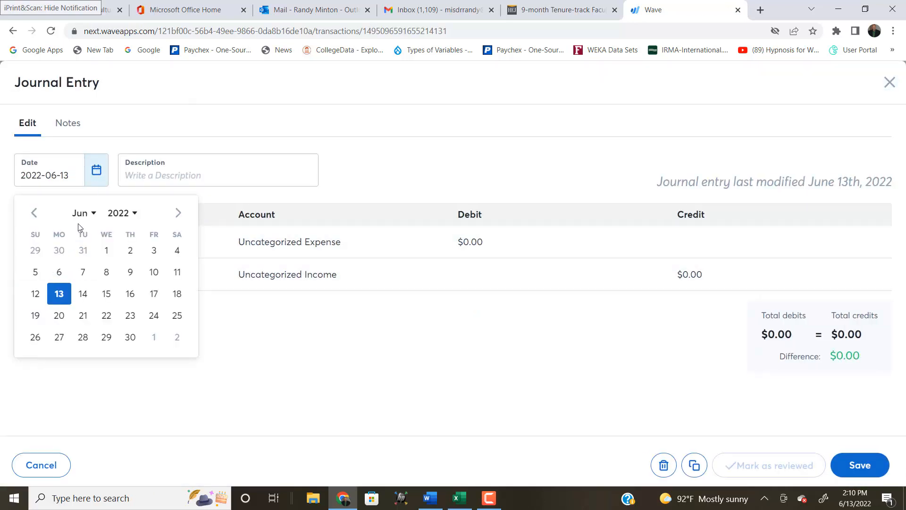
pyautogui.click(60, 272)
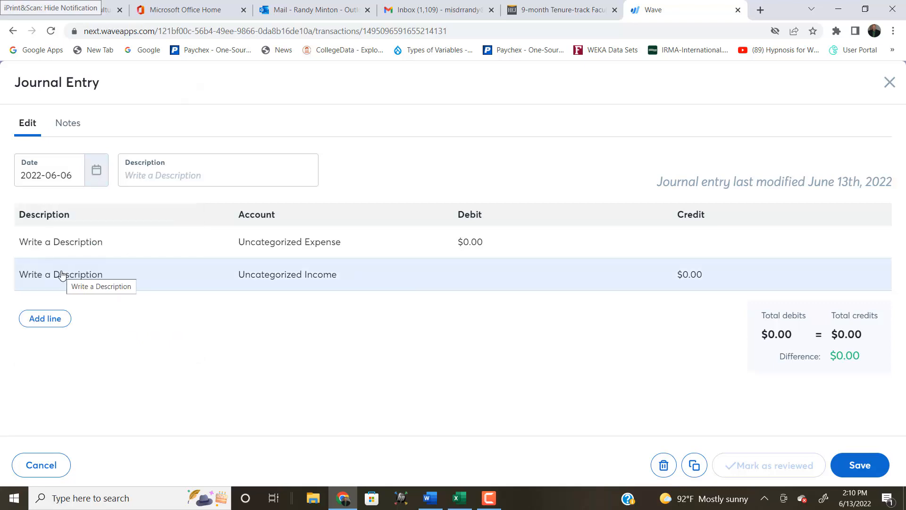
# Set the first line of the journal entry to Accounts Receivable with a debit of 2500.
pyautogui.click(265, 238)
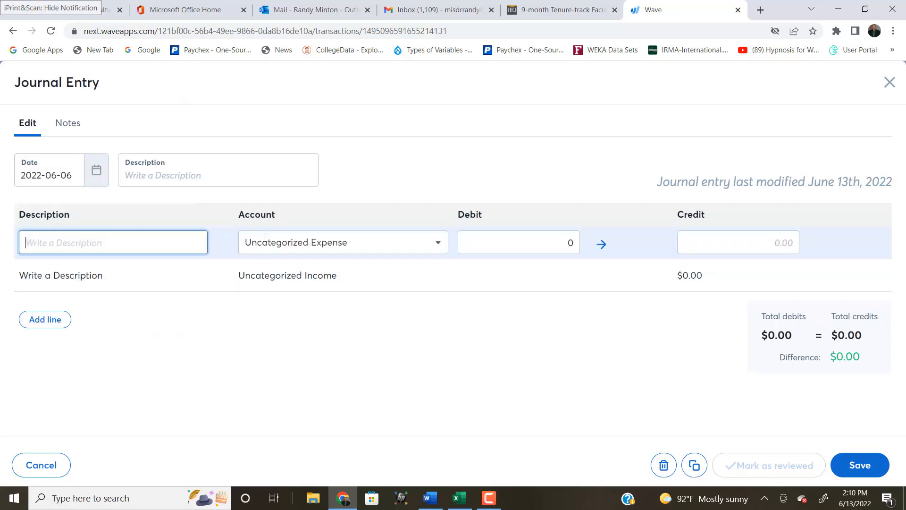
pyautogui.click(439, 242)
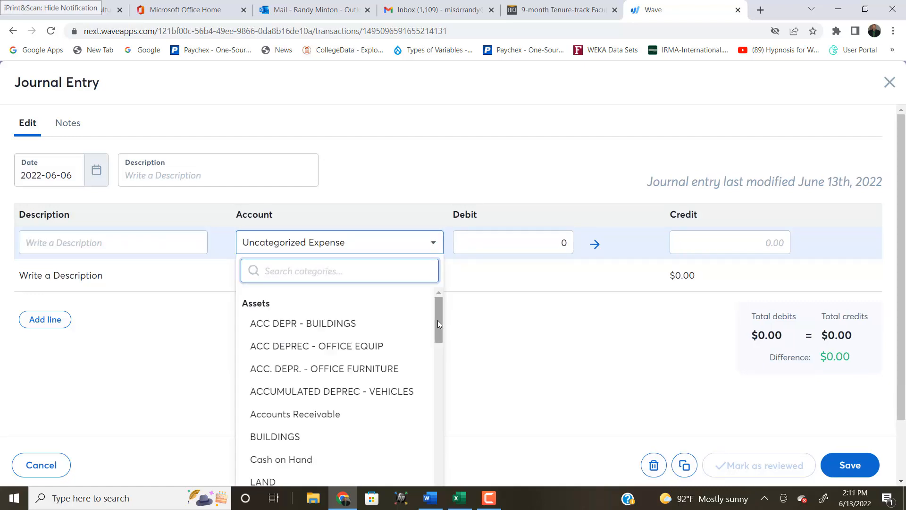
pyautogui.click(317, 418)
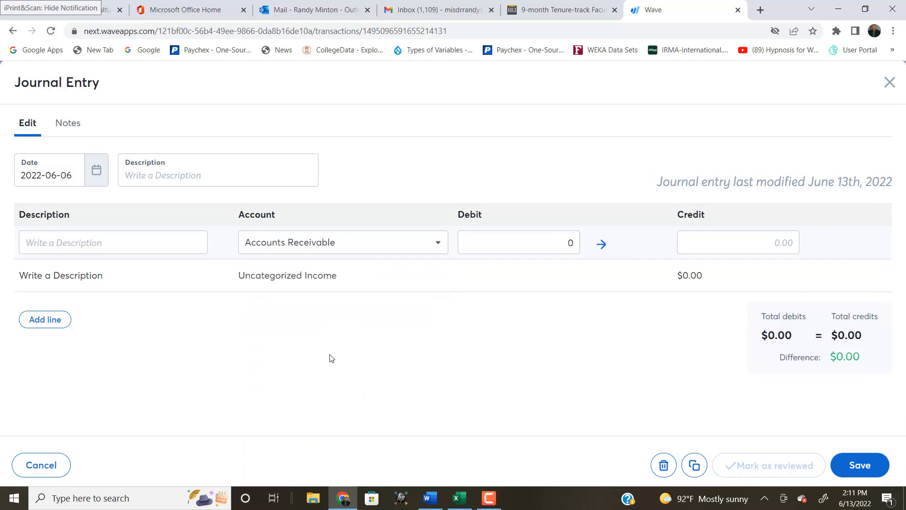
pyautogui.click(572, 242)
pyautogui.write('2500')
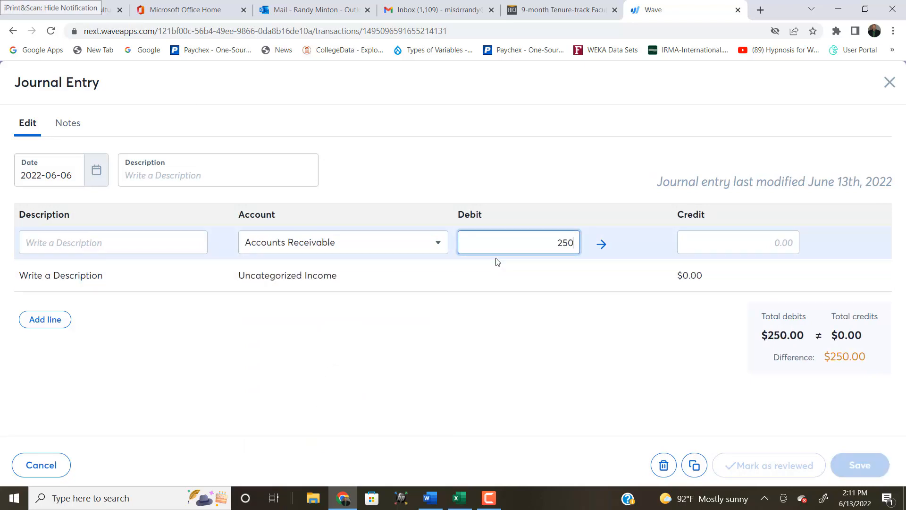
# Set the second line of the journal entry to Cash on Hand with a debit of 2500.
pyautogui.click(276, 269)
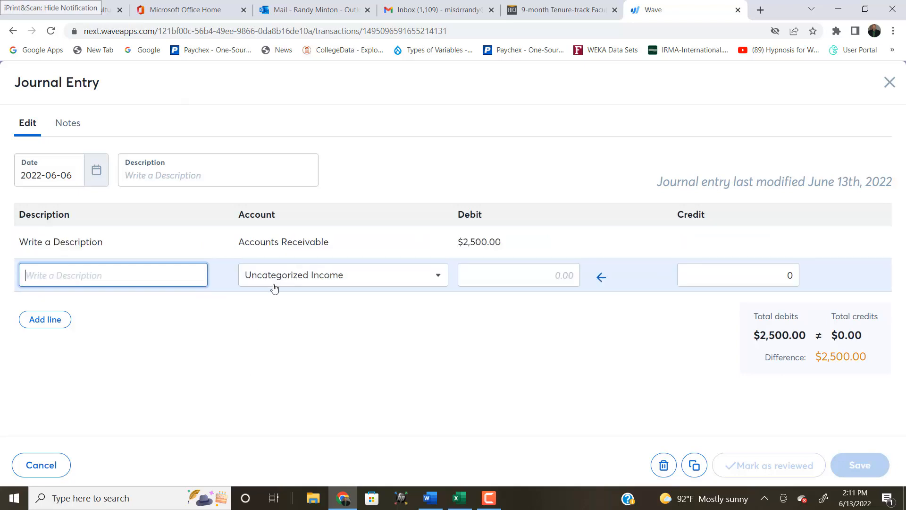
pyautogui.click(438, 279)
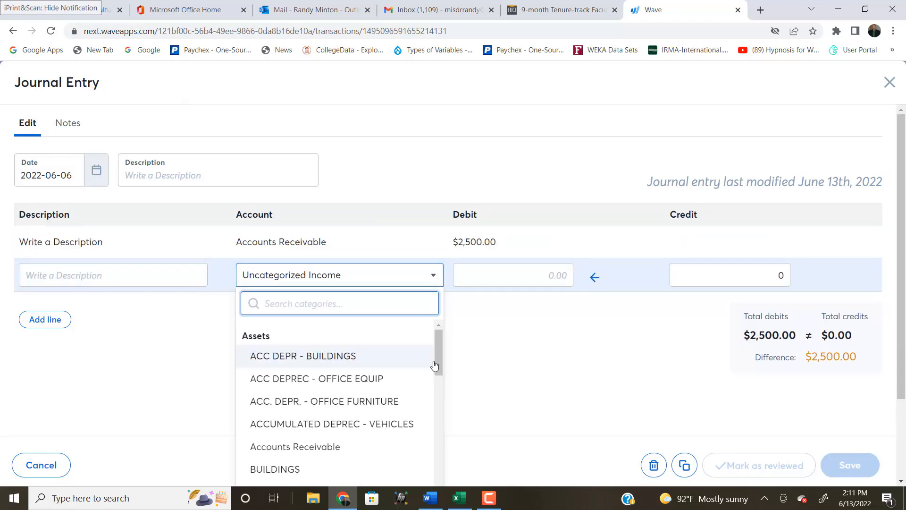
pyautogui.moveTo(435, 357); pyautogui.dragTo(432, 372)
pyautogui.click(300, 403)
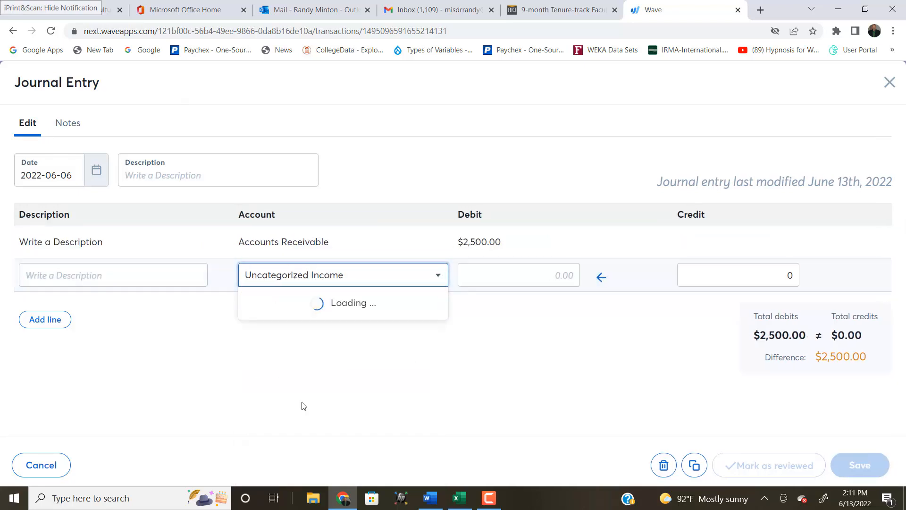
pyautogui.click(507, 279)
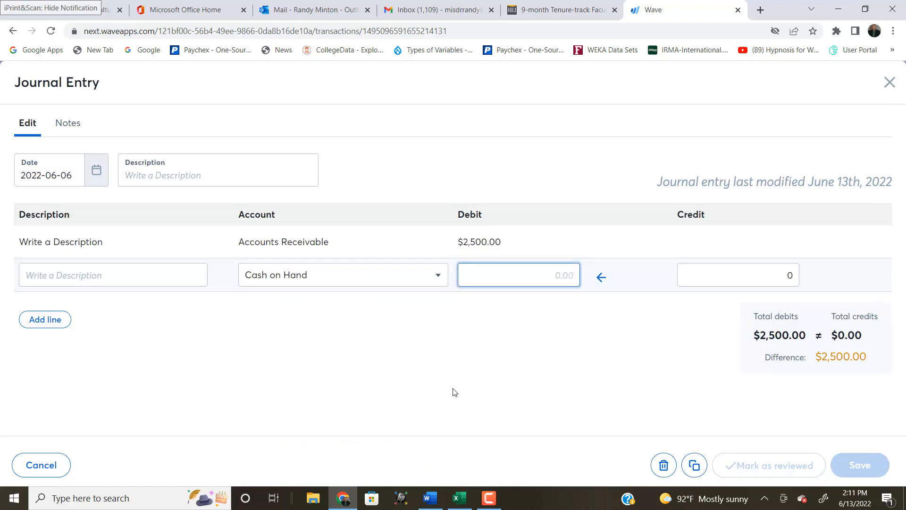
pyautogui.write('2500')
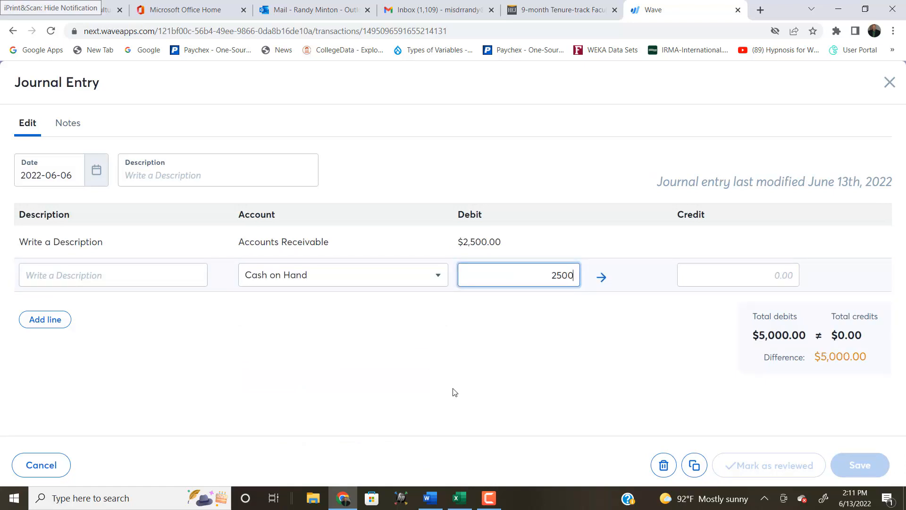
# Add a third line to the journal entry for BILLBOARD REVENUE with a credit of 5000.
pyautogui.click(45, 323)
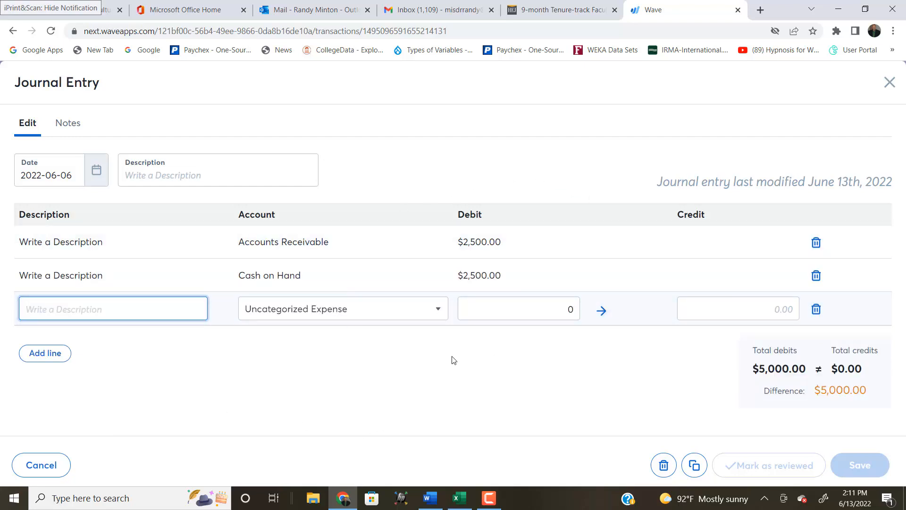
pyautogui.click(438, 309)
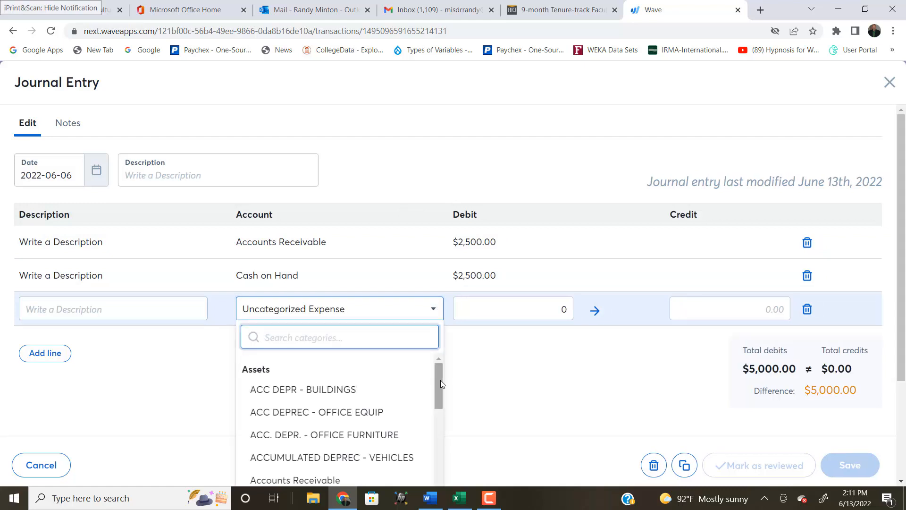
pyautogui.moveTo(440, 380); pyautogui.dragTo(437, 467)
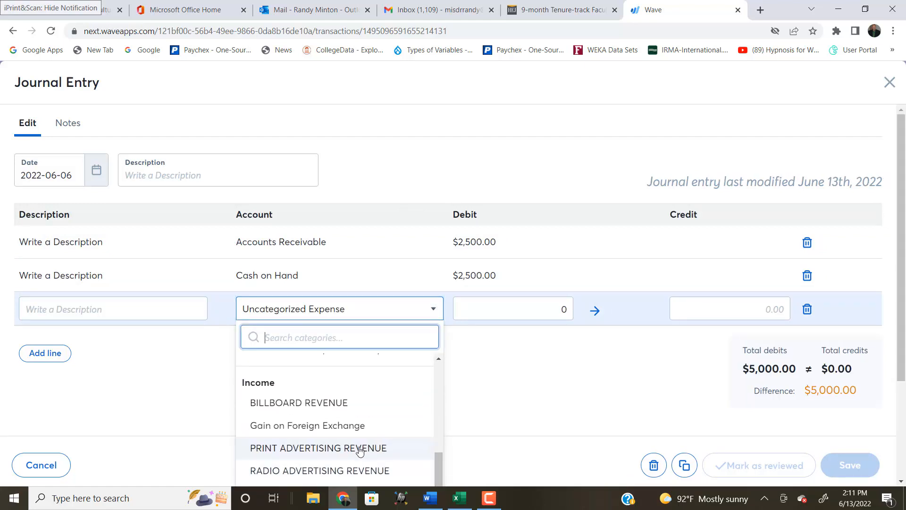
pyautogui.click(356, 403)
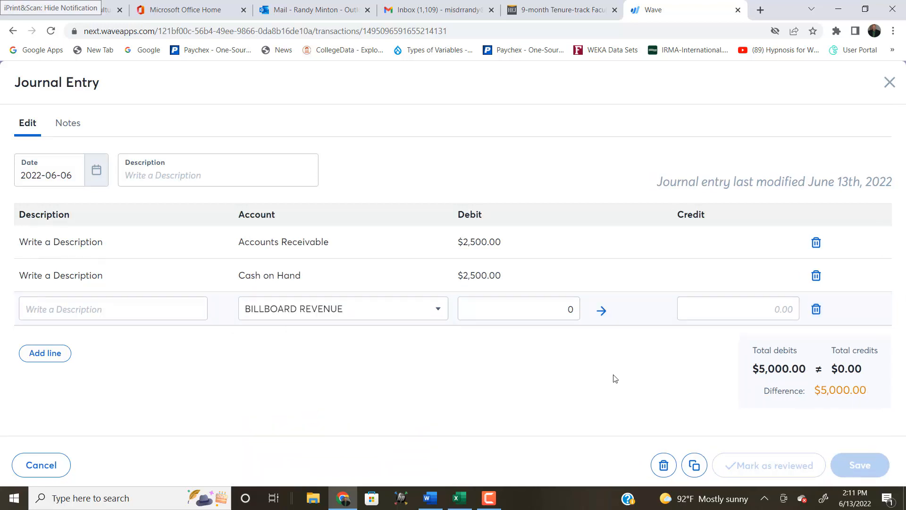
pyautogui.click(779, 310)
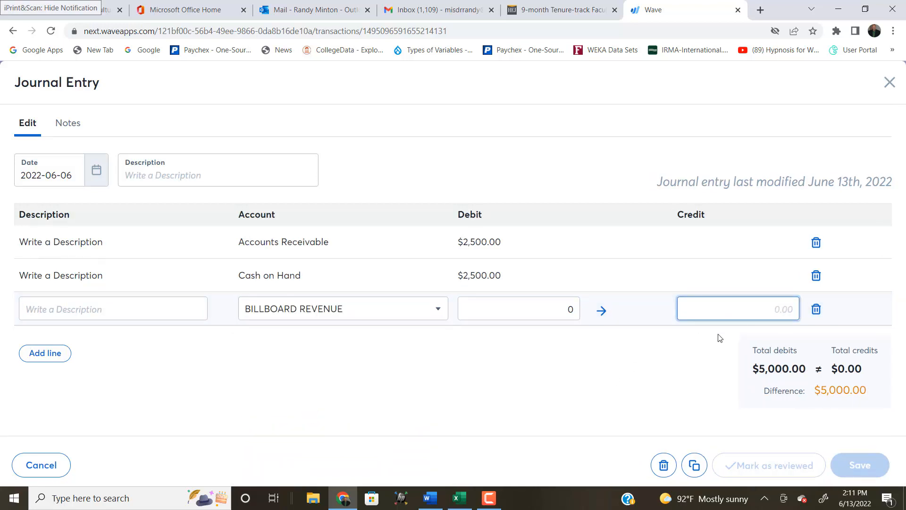
pyautogui.write('5000')
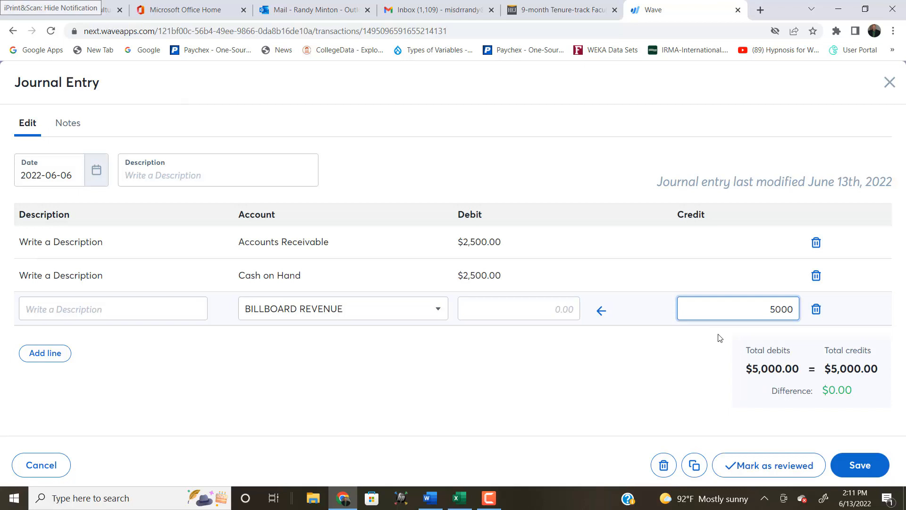
# Describe the June 6 journal entry as "BILLED LEVENSON 2500 ON ACCOUNT" and save it.
pyautogui.click(681, 382)
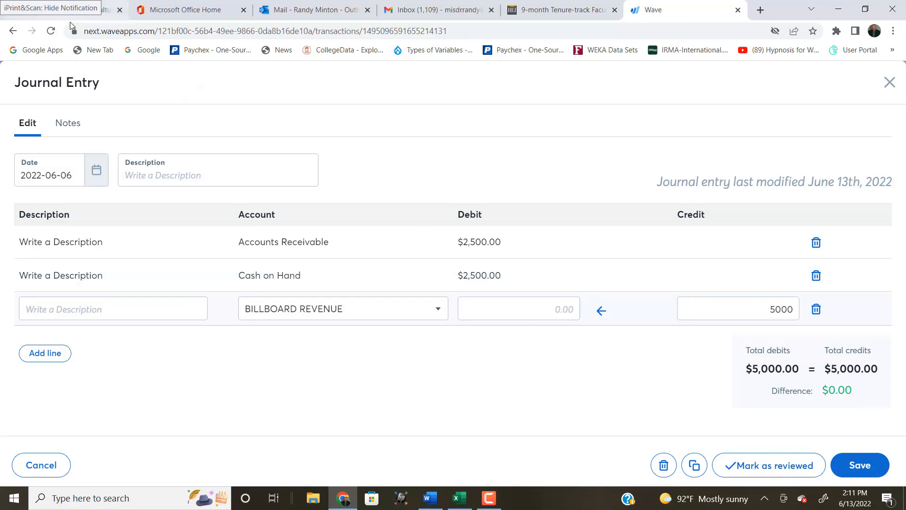
pyautogui.click(145, 177)
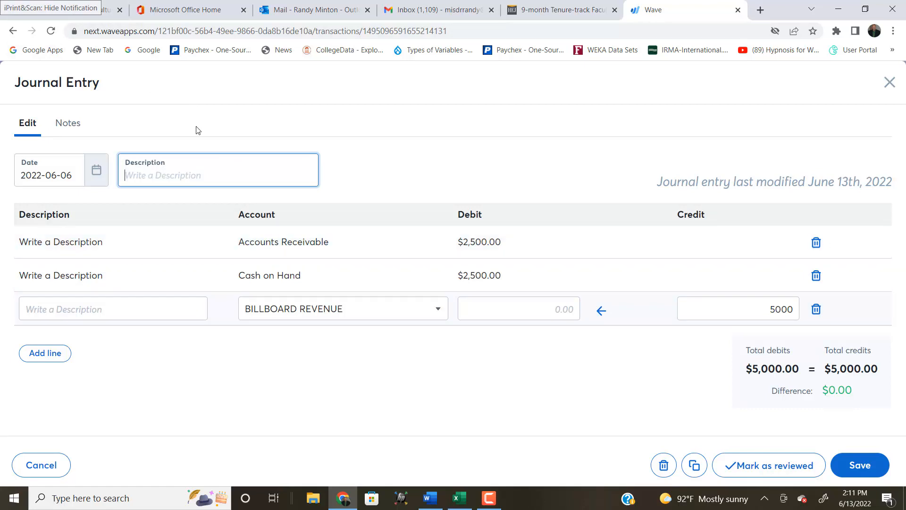
pyautogui.write('BILLED LEVENSON')
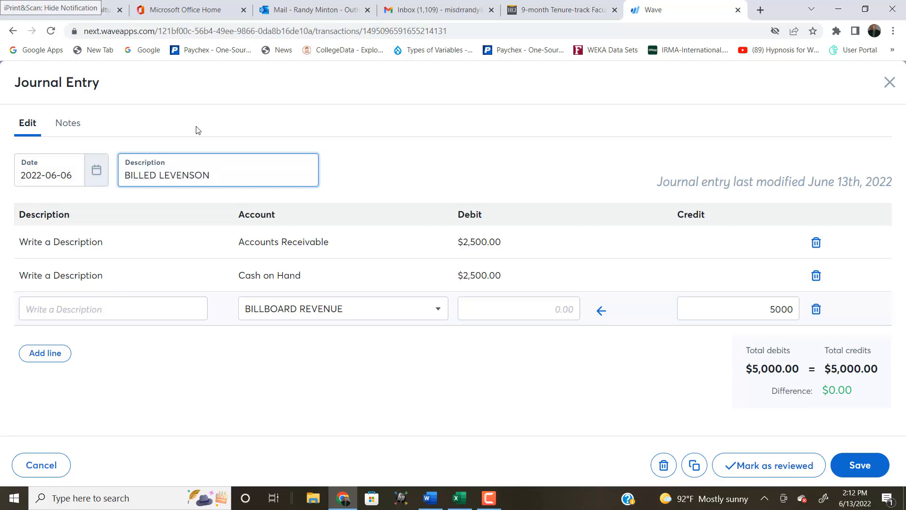
pyautogui.write(' 2500 PON ACCOUNT')
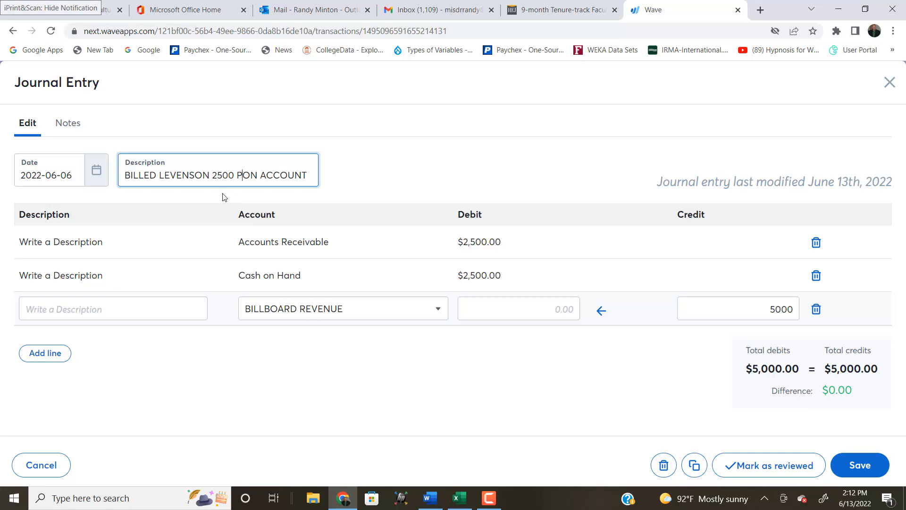
pyautogui.press('BackSpace')
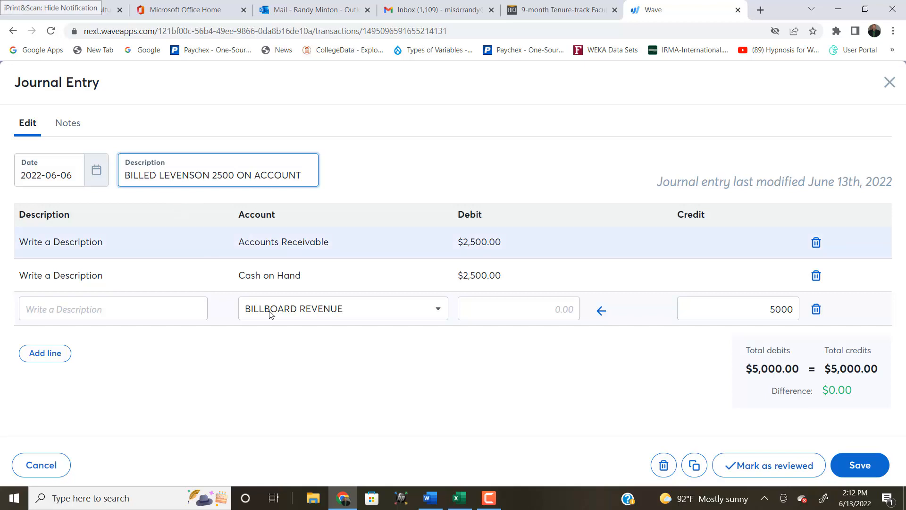
pyautogui.click(855, 472)
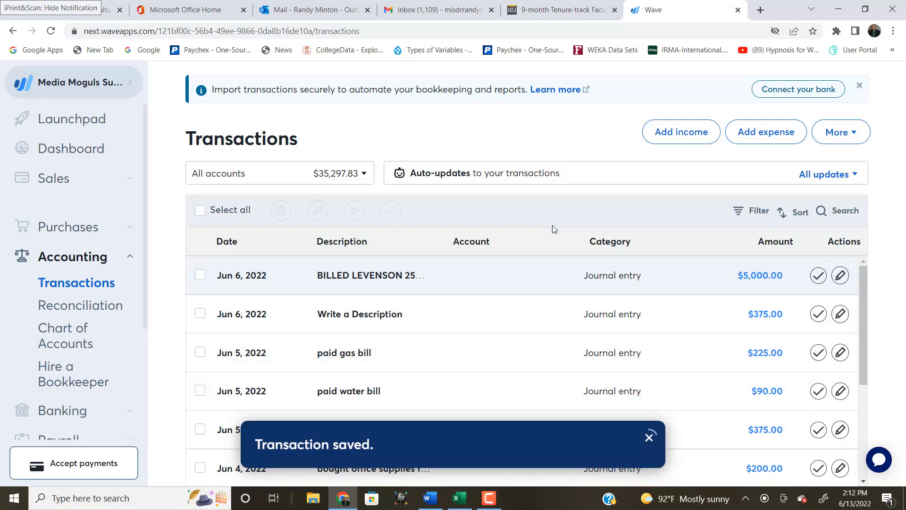
# Switch to the Word instructions and highlight "June 12: Created billboard" in yellow to mark the Levinson Equipment transaction as recorded.
pyautogui.hotkey('alt', 'Tab')
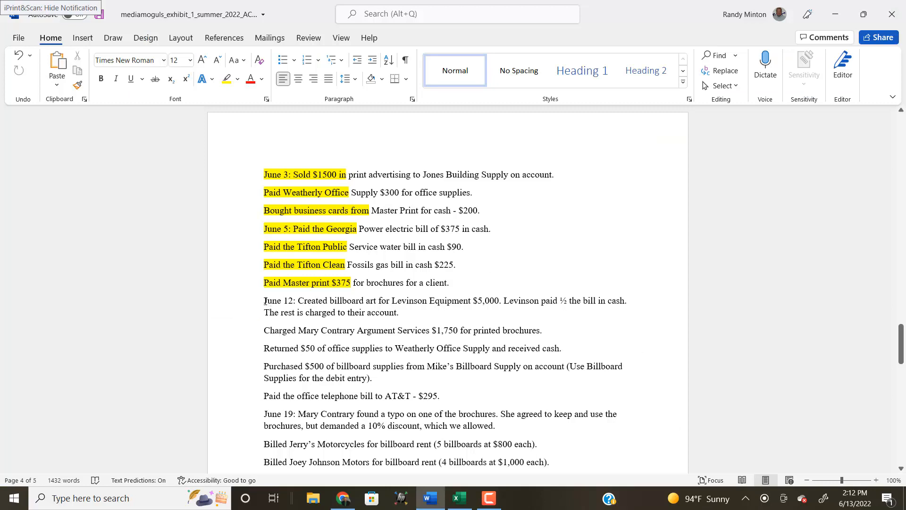
pyautogui.moveTo(265, 301); pyautogui.dragTo(366, 301)
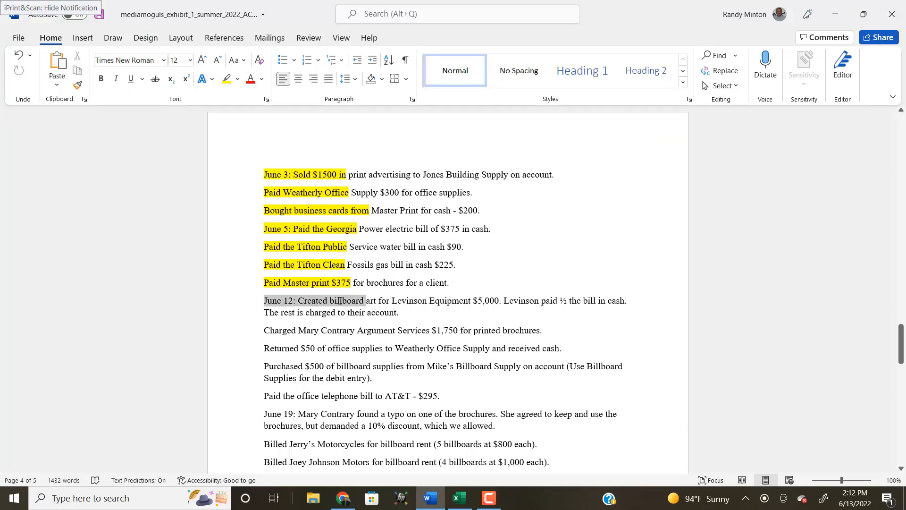
pyautogui.click(225, 81)
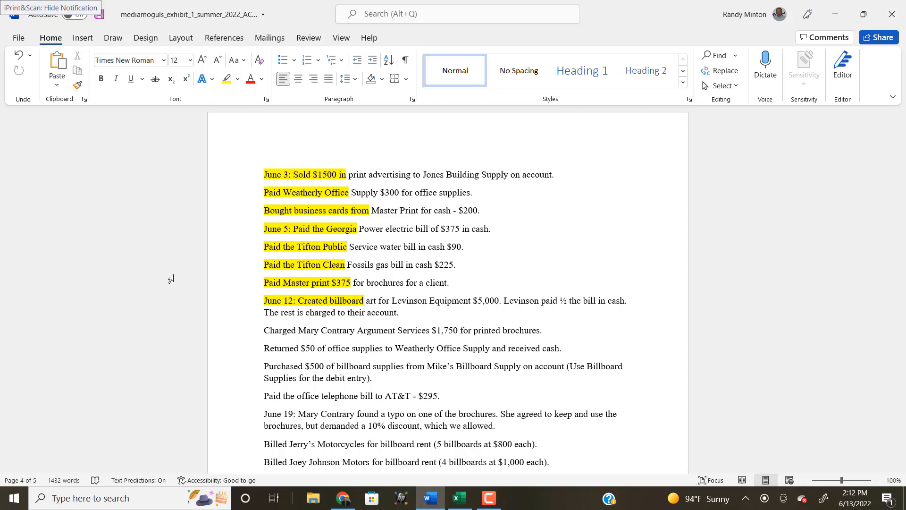
# Review the remaining June transactions in the instructions, from the brochure charge through the June 30 depreciation entries.
pyautogui.scroll(-3, 281, 308)
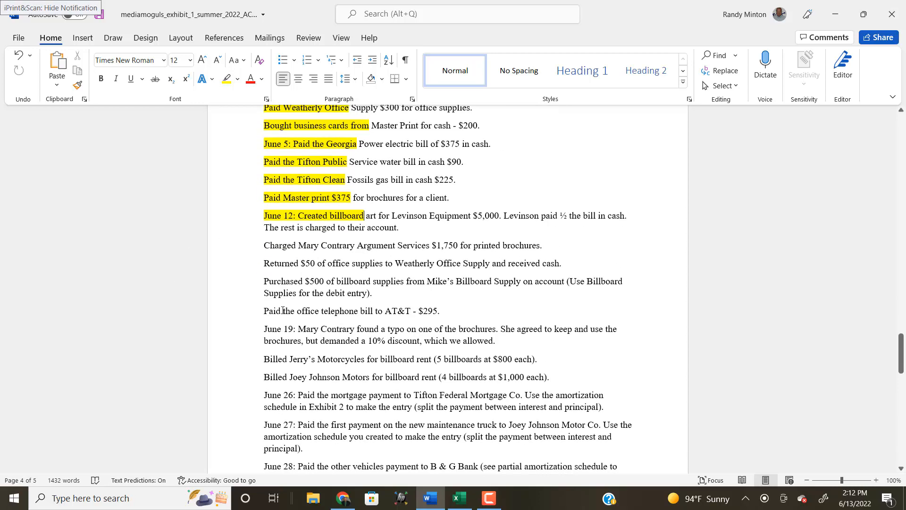
pyautogui.scroll(-1, 281, 308)
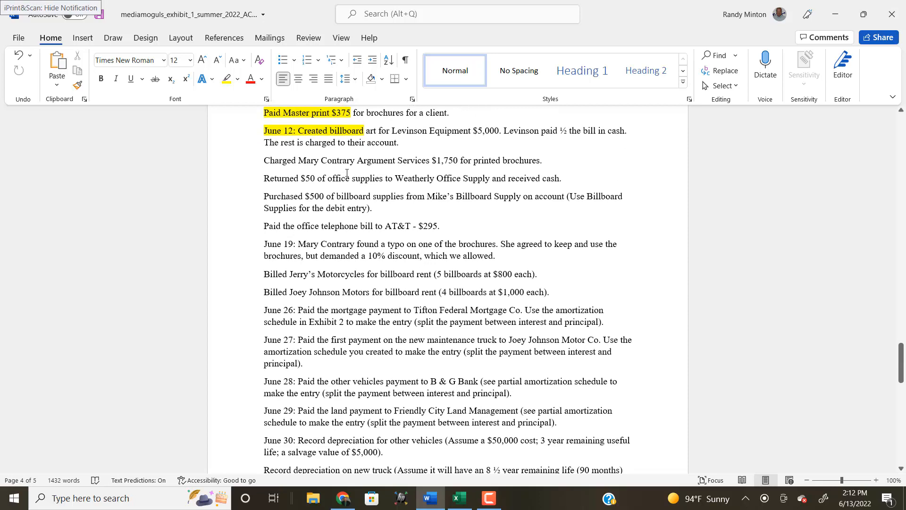
pyautogui.scroll(-3, 320, 367)
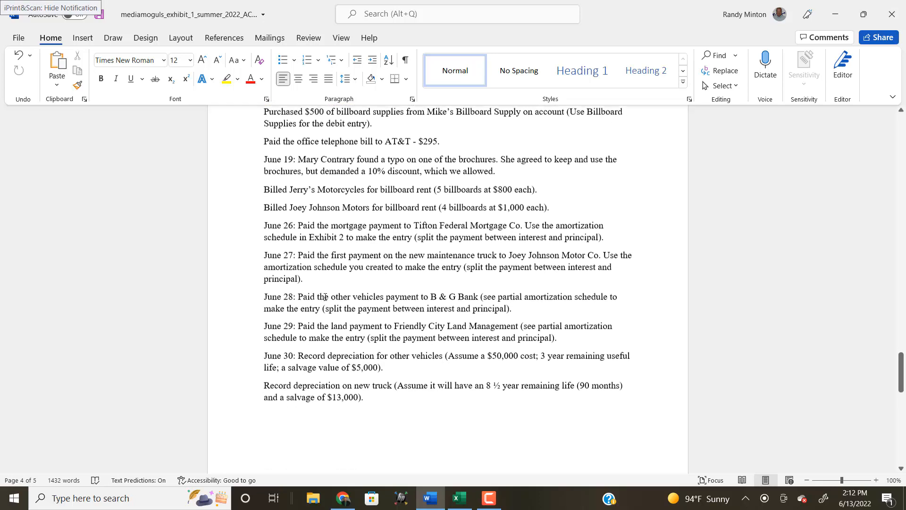
pyautogui.scroll(-2, 325, 296)
pyautogui.scroll(3, 325, 296)
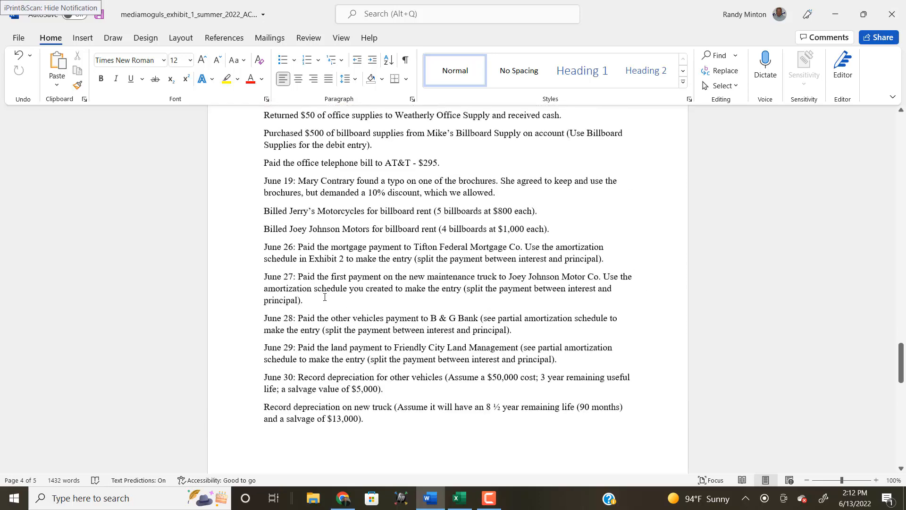
pyautogui.scroll(-8, 324, 296)
pyautogui.scroll(15, 323, 297)
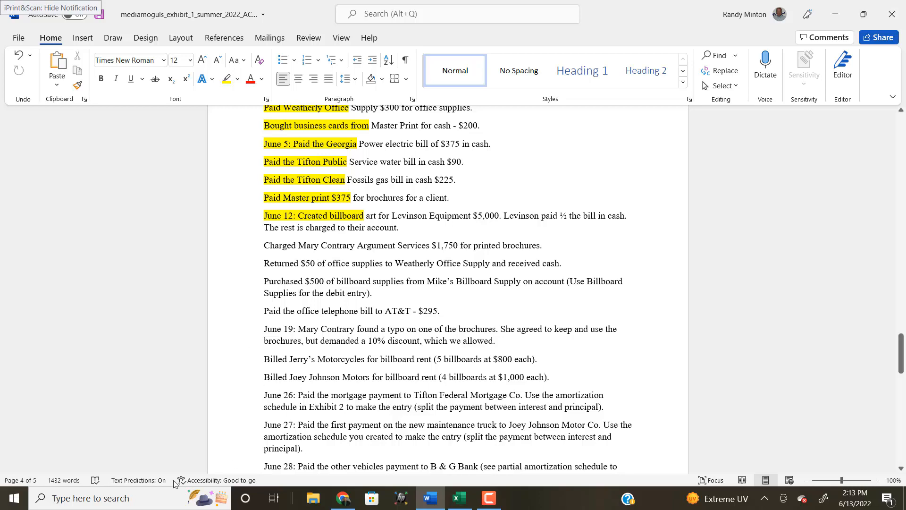
pyautogui.click(490, 497)
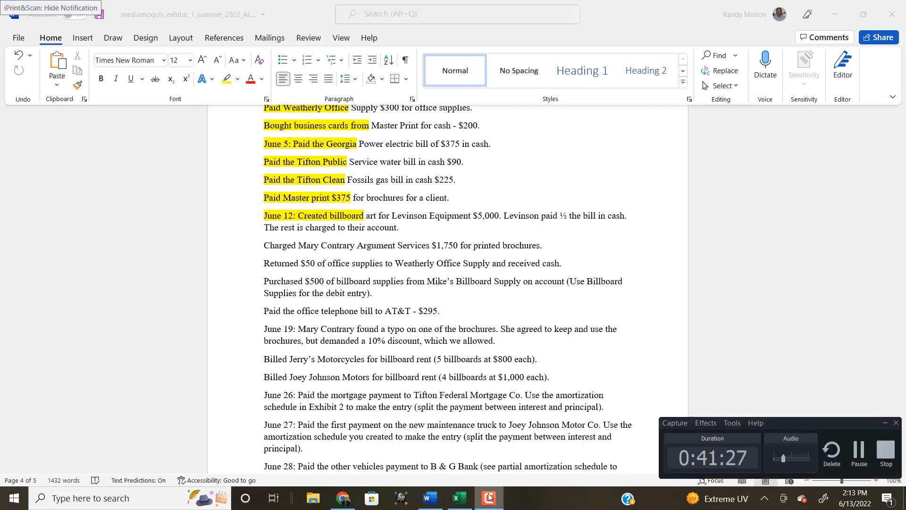